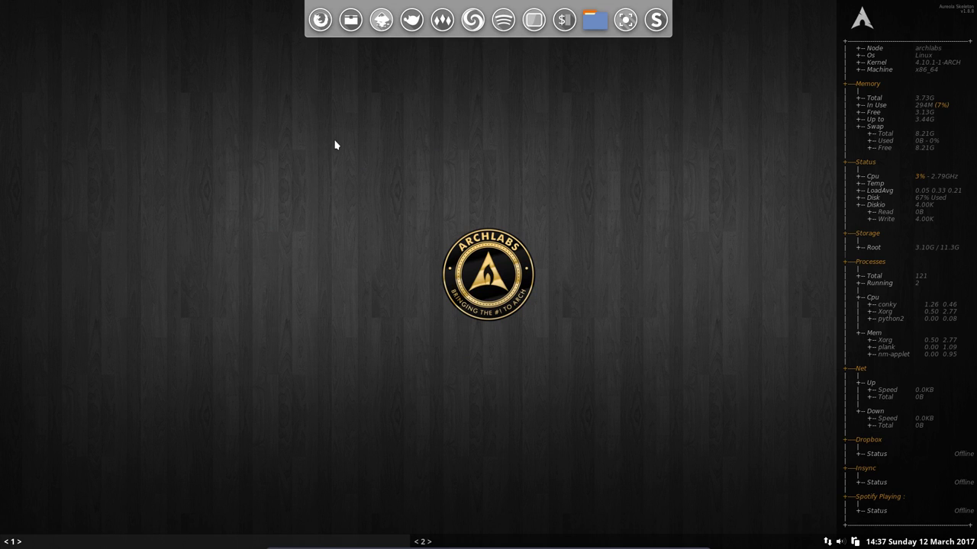
# - Examine the Openbox configuration entries offered under Configure in the desktop menu, and dismiss the menu
pyautogui.rightClick(407, 167)
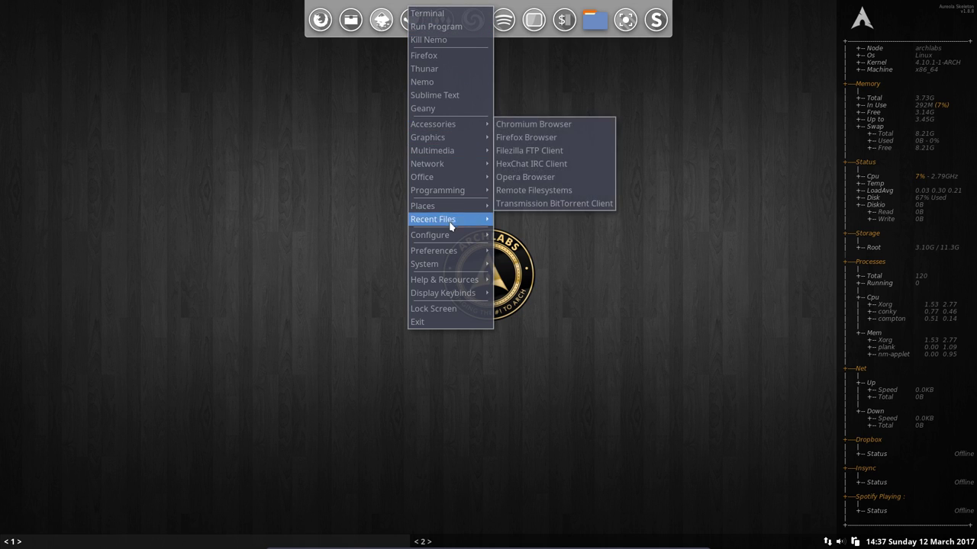
pyautogui.moveTo(451, 235)
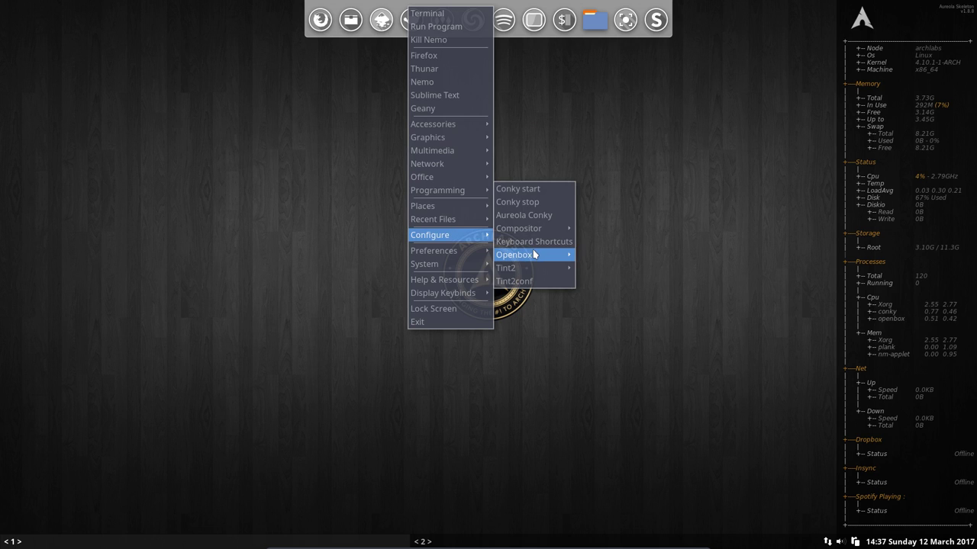
pyautogui.moveTo(534, 255)
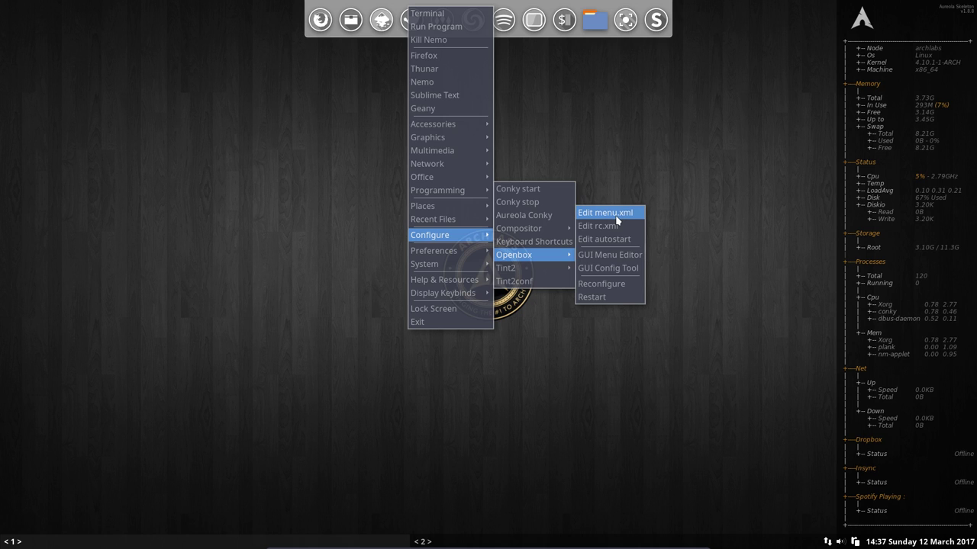
pyautogui.click(267, 192)
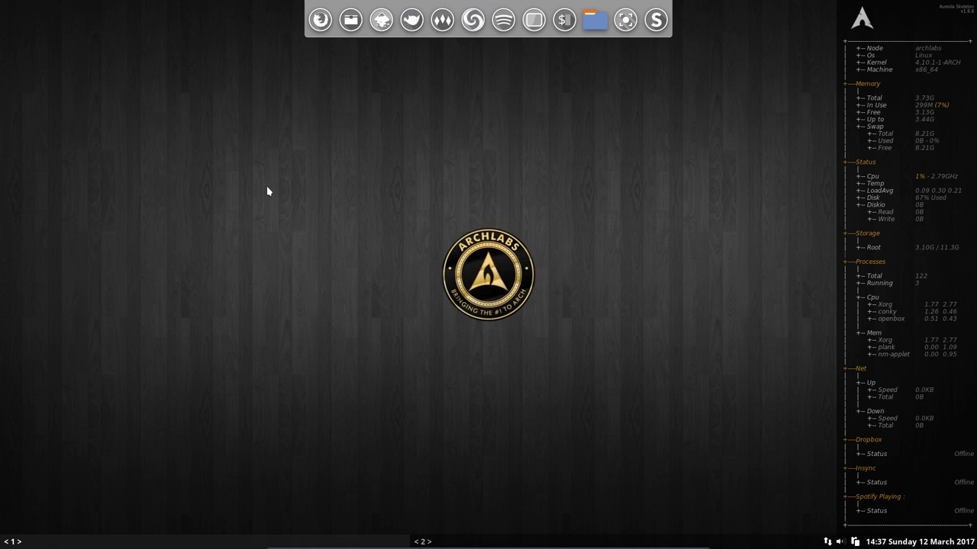
pyautogui.rightClick(356, 228)
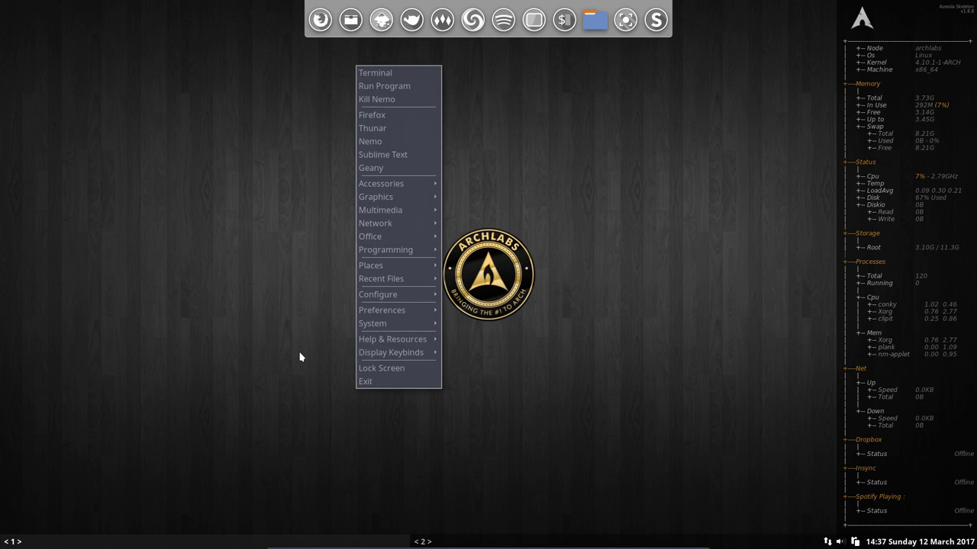
pyautogui.click(273, 281)
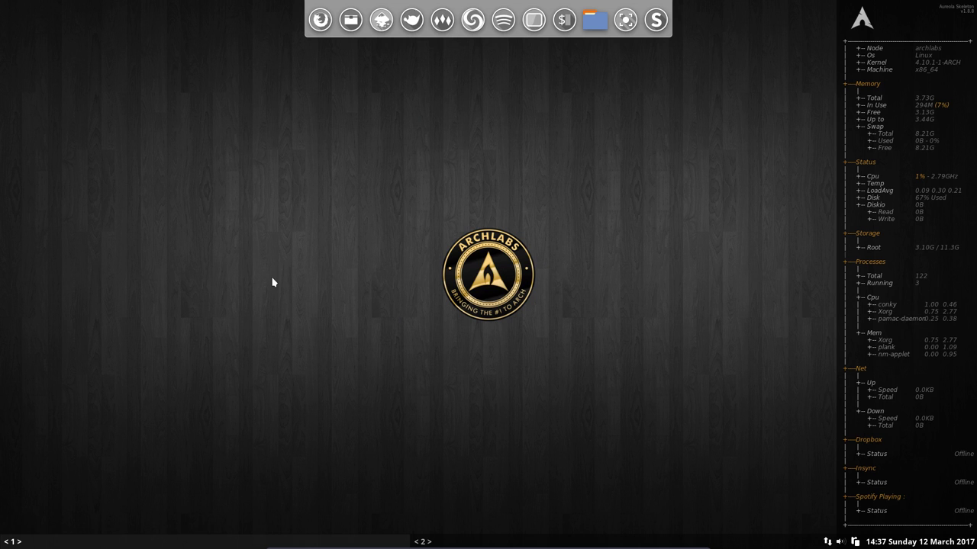
# - Open the file manager and empty the Trash
pyautogui.click(350, 19)
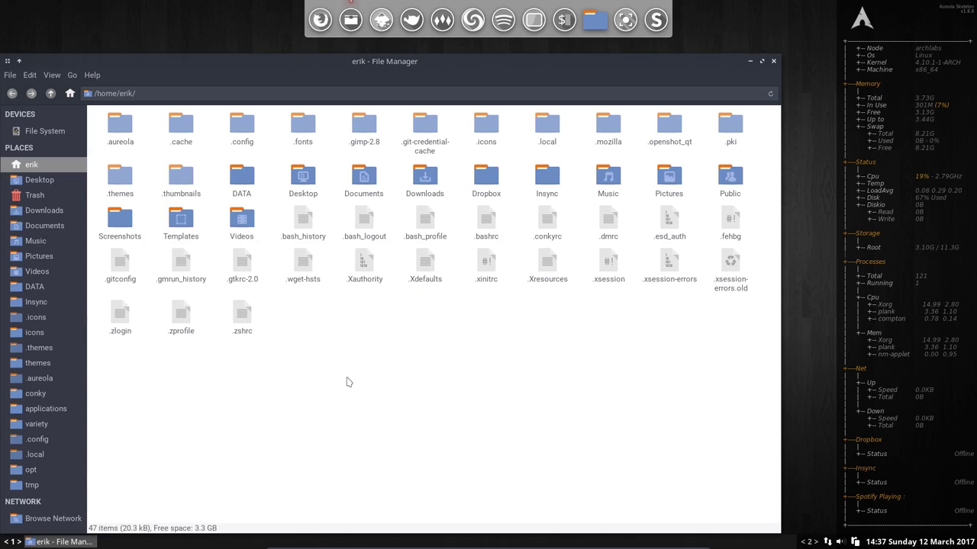
pyautogui.rightClick(36, 195)
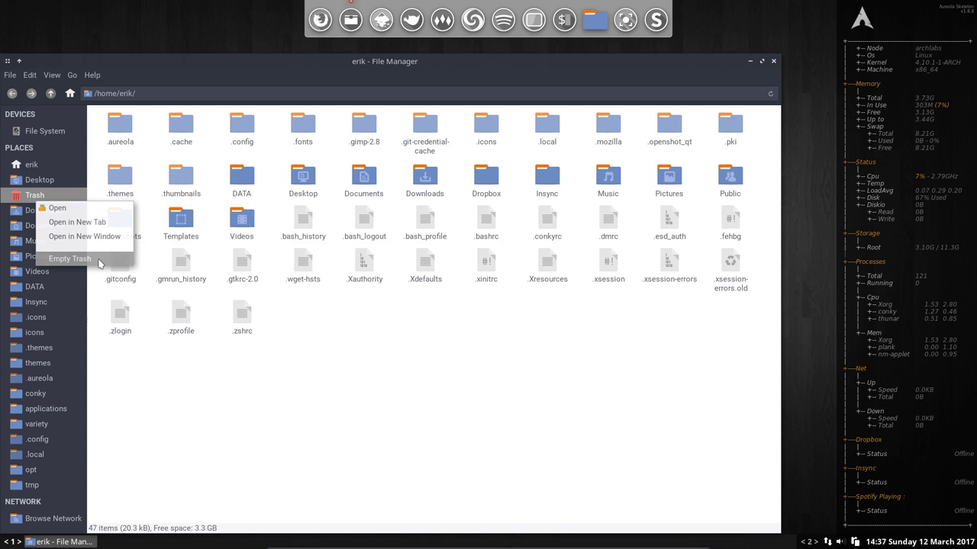
pyautogui.click(69, 258)
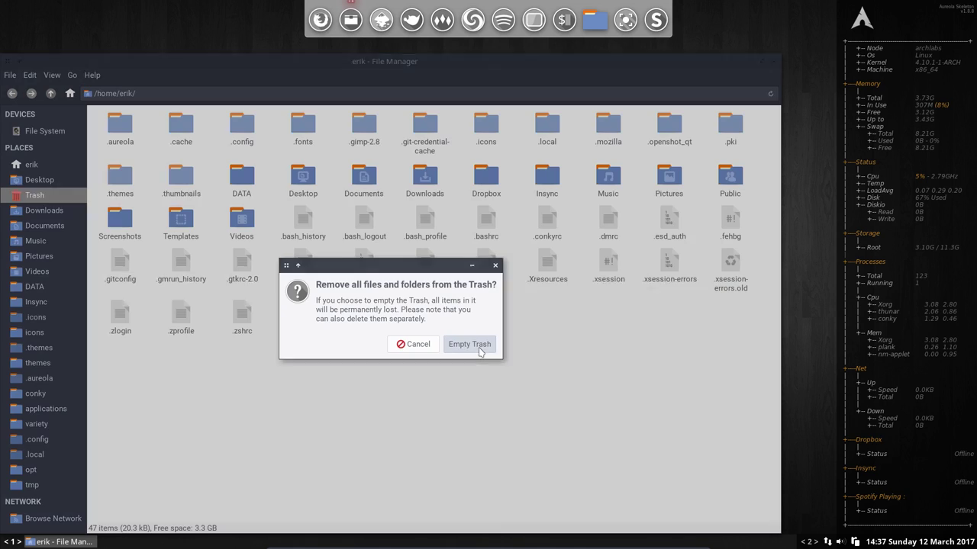
pyautogui.click(480, 352)
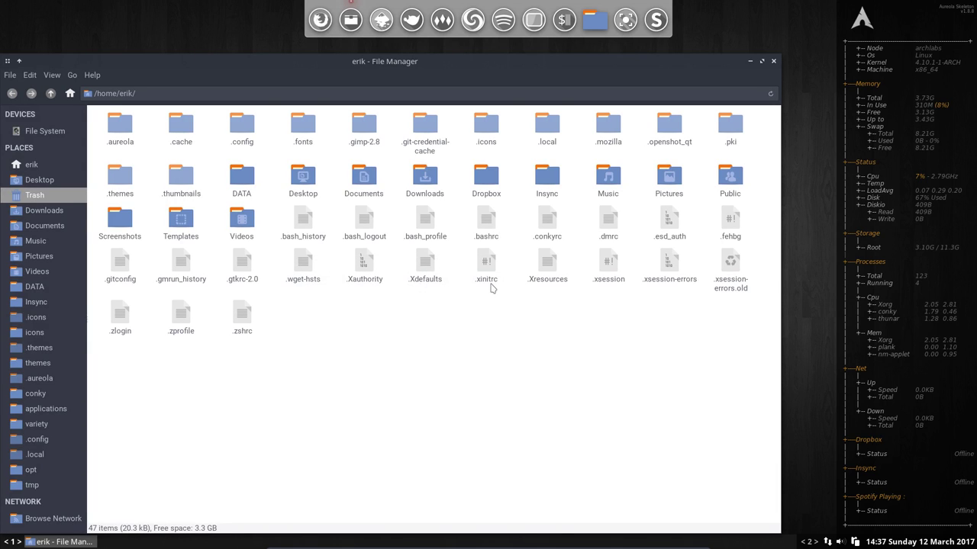
# - Shift the file manager window slightly and open the obmenu-generator folder inside .config
pyautogui.moveTo(549, 63); pyautogui.dragTo(589, 63)
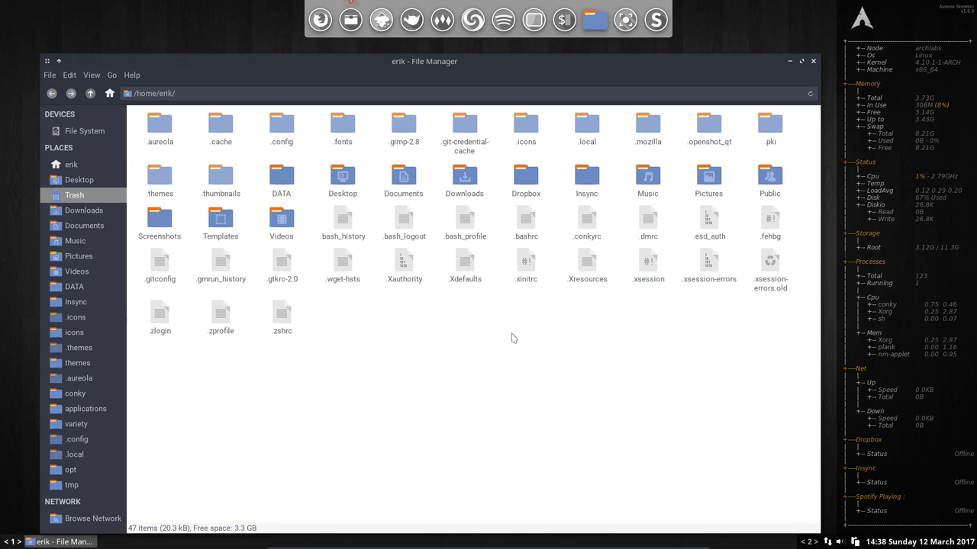
pyautogui.click(83, 446)
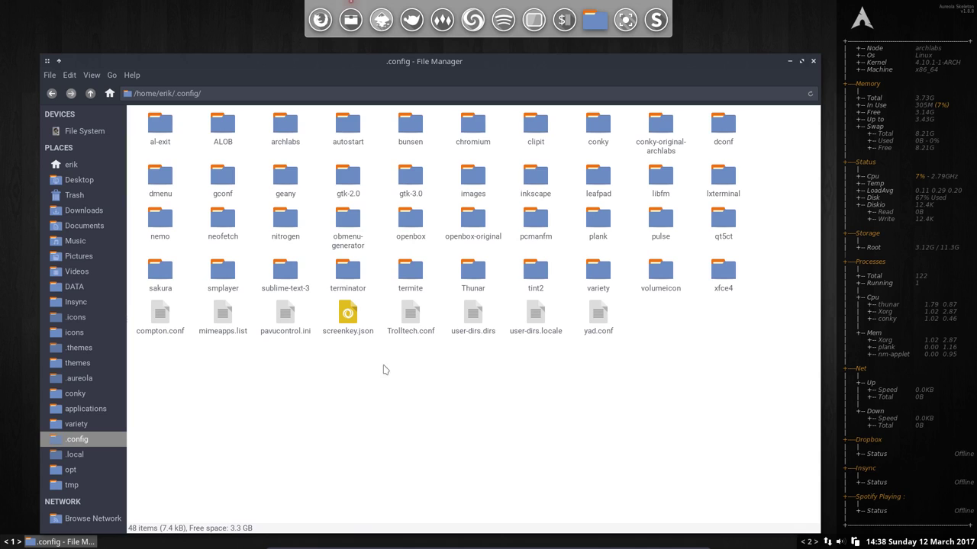
pyautogui.click(354, 221)
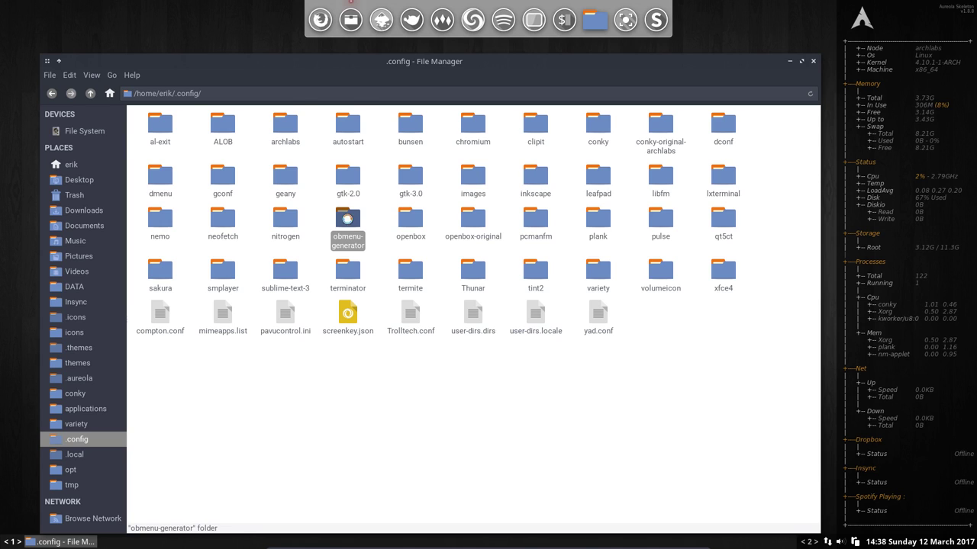
pyautogui.doubleClick(348, 223)
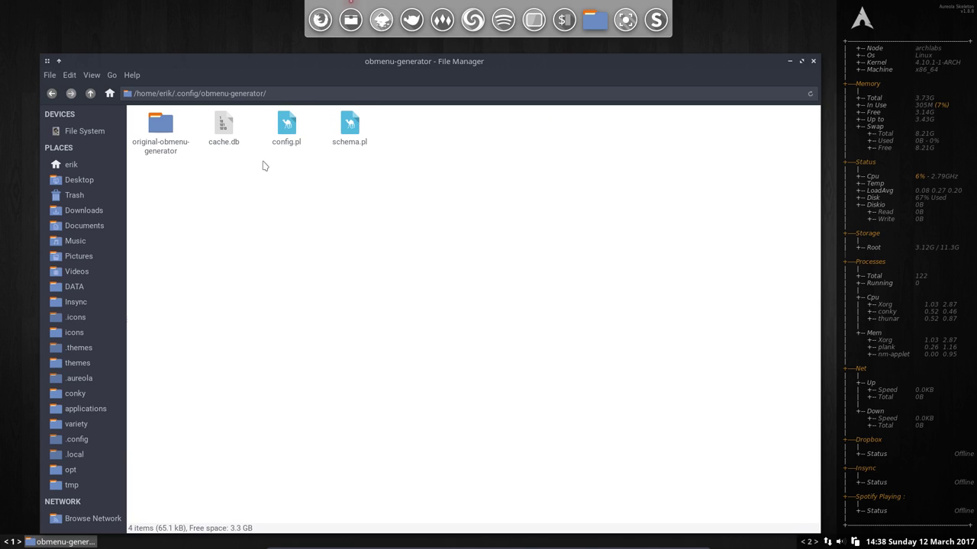
# - Delete the cache.db file from the obmenu-generator folder
pyautogui.moveTo(262, 165); pyautogui.dragTo(451, 120)
pyautogui.click(282, 277)
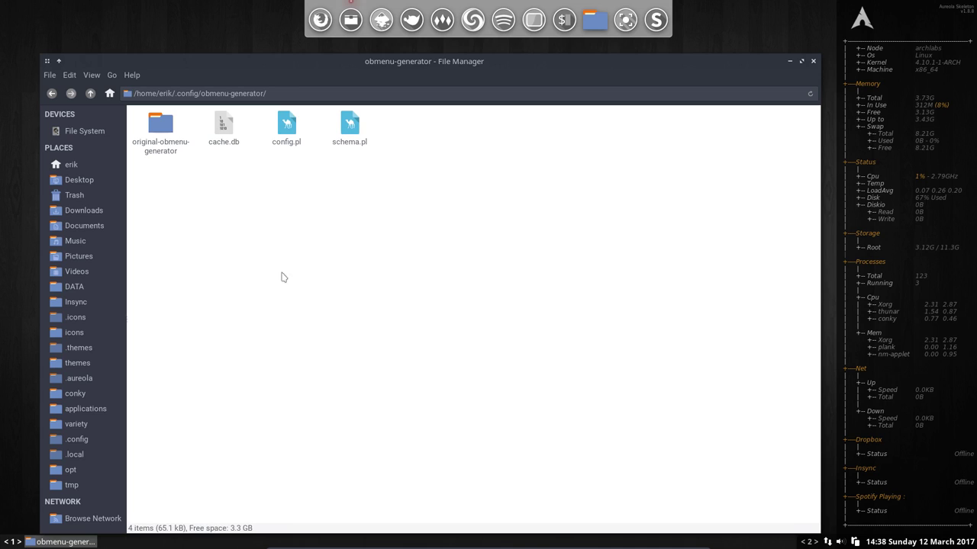
pyautogui.click(223, 125)
pyautogui.press('Delete')
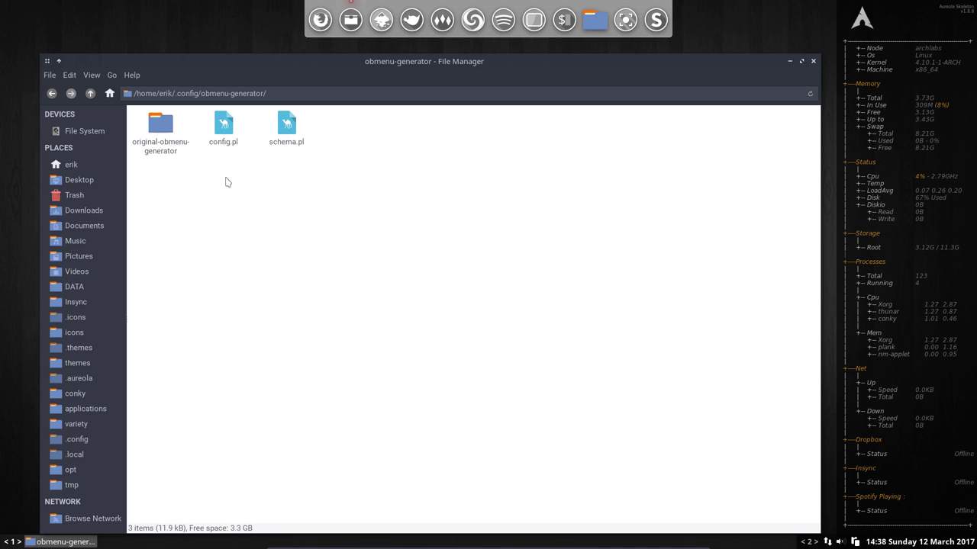
# - Open config.pl from the obmenu-generator folder and examine its editor, gtk_rc_filename and terminal settings
pyautogui.moveTo(217, 178); pyautogui.dragTo(364, 113)
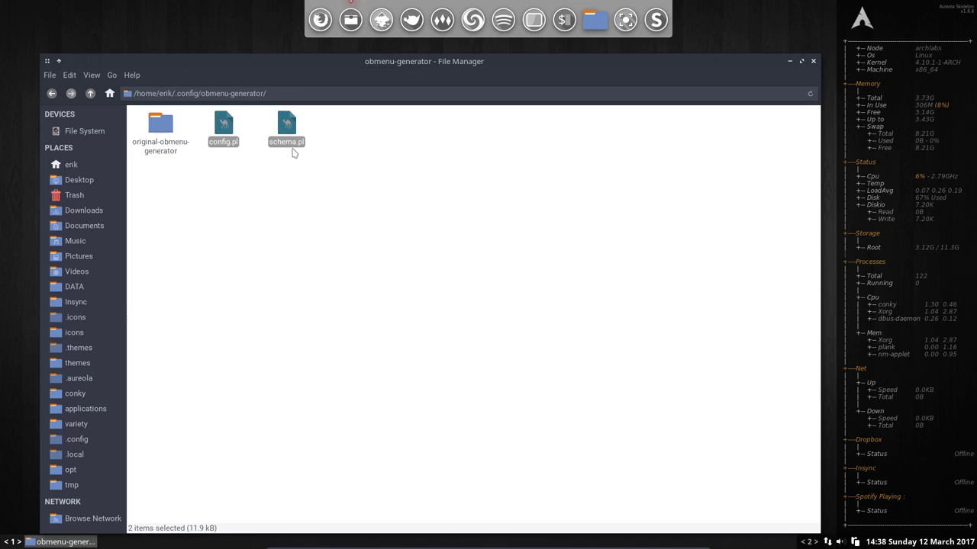
pyautogui.click(223, 191)
pyautogui.doubleClick(223, 126)
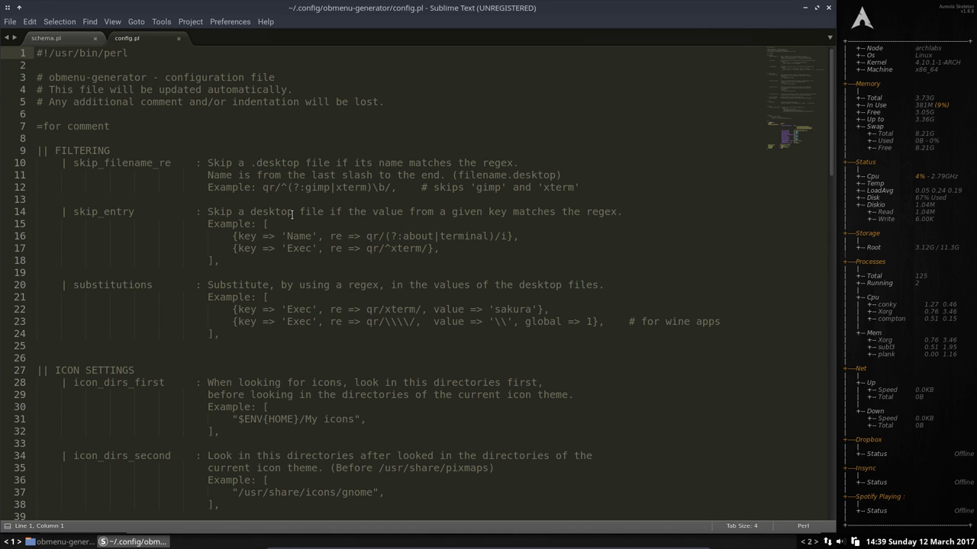
pyautogui.scroll(-20, 292, 214)
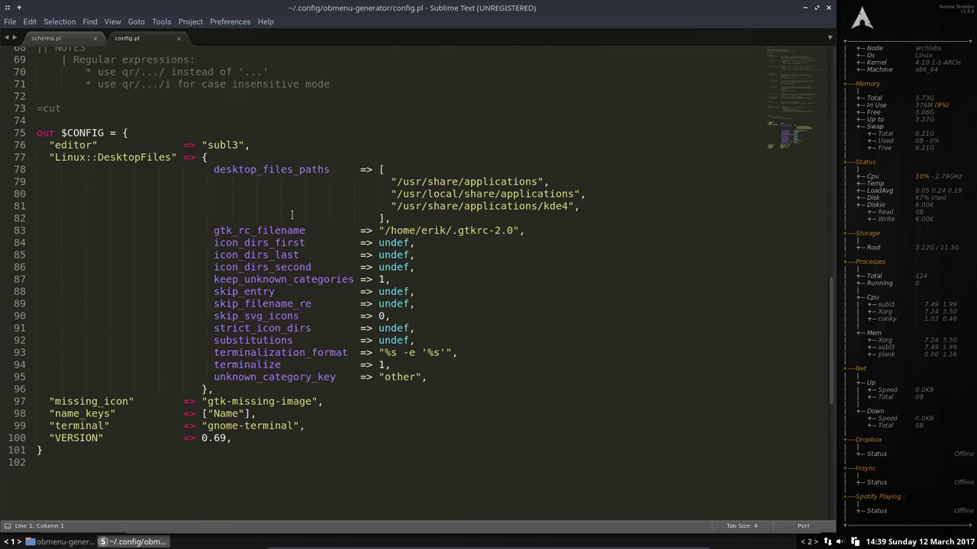
pyautogui.scroll(-1, 292, 214)
pyautogui.doubleClick(223, 126)
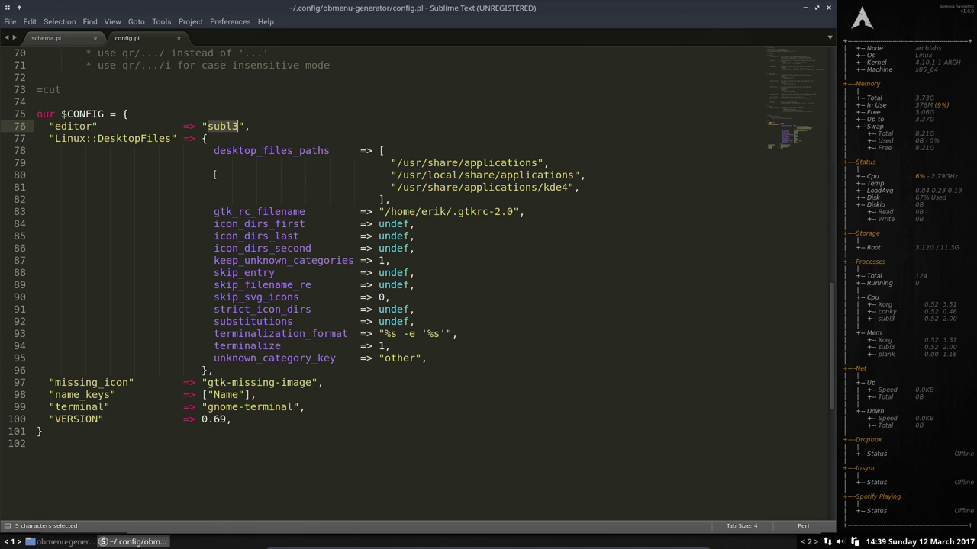
pyautogui.click(286, 212)
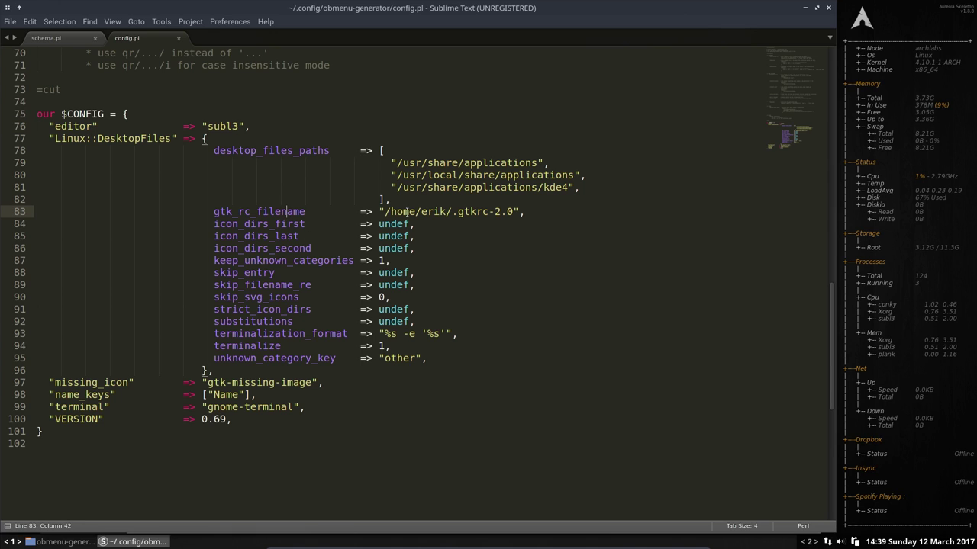
pyautogui.moveTo(421, 211); pyautogui.dragTo(449, 211)
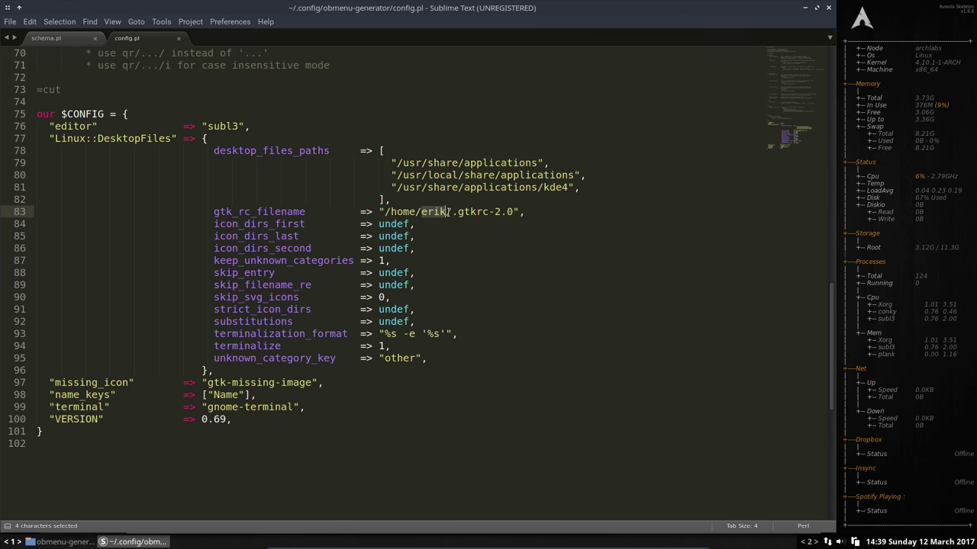
pyautogui.click(481, 211)
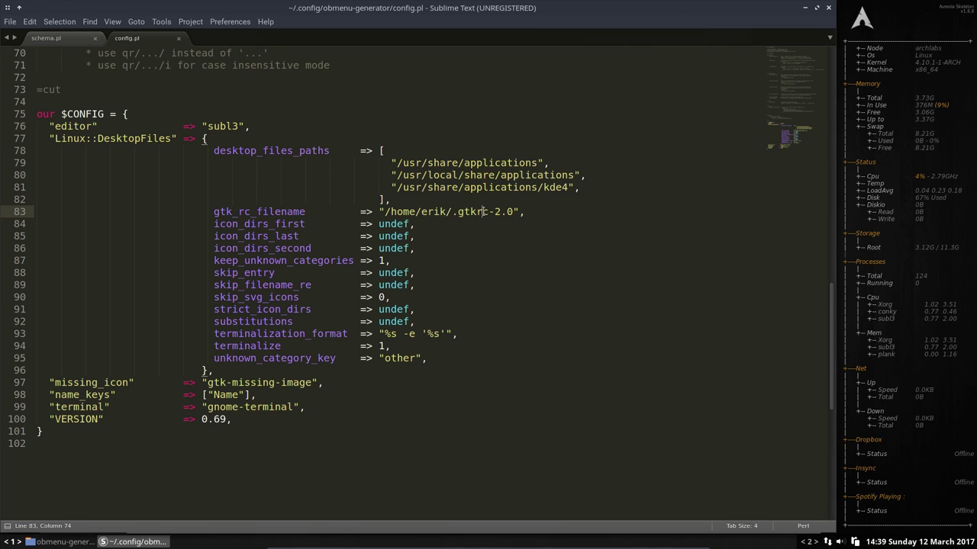
pyautogui.doubleClick(434, 212)
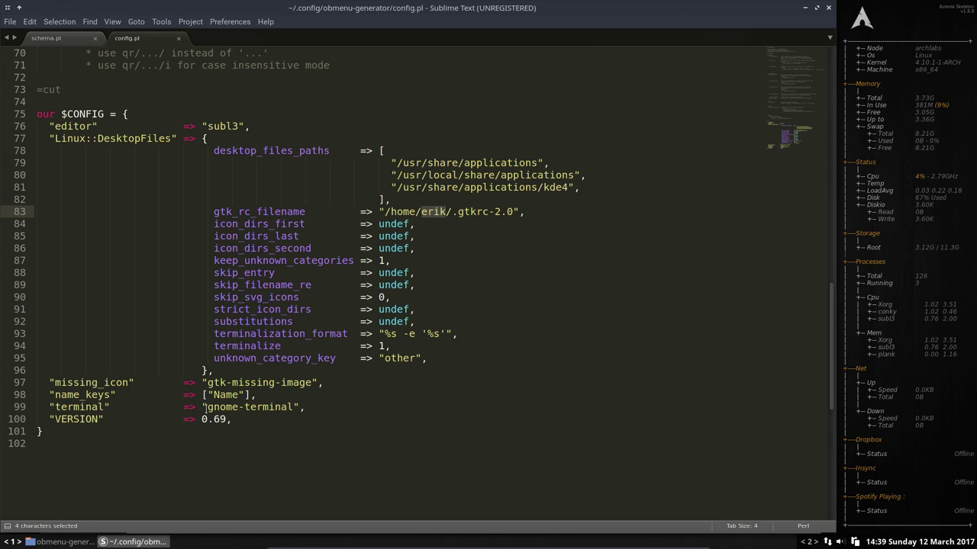
pyautogui.moveTo(206, 407); pyautogui.dragTo(293, 407)
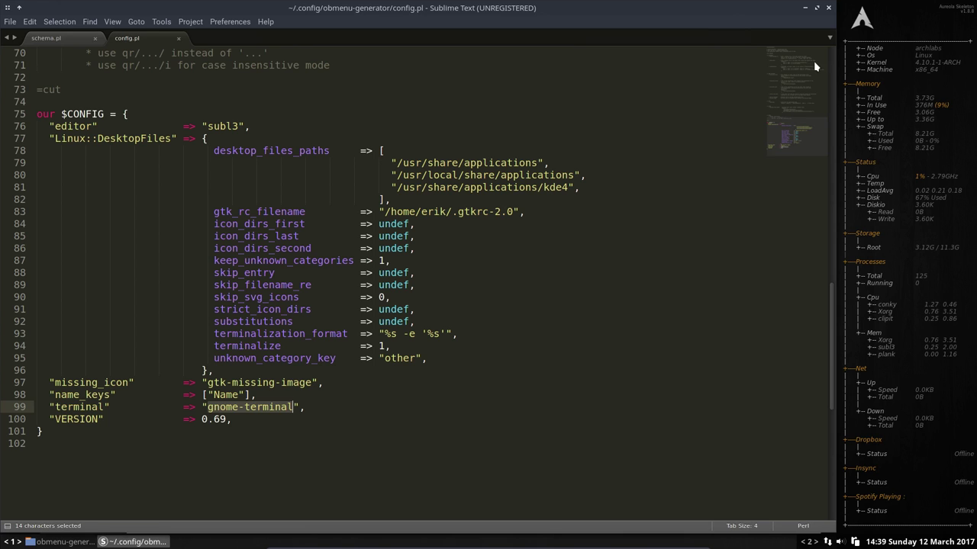
# - Open the config.pl stored in original-obmenu-generator and examine its editor, terminal and gtk_rc_filename settings
pyautogui.click(805, 8)
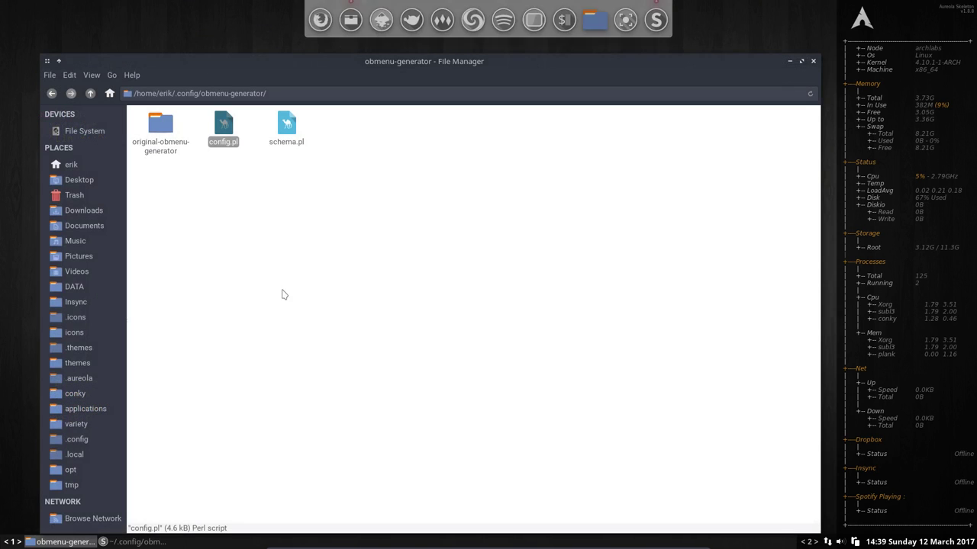
pyautogui.doubleClick(161, 123)
pyautogui.doubleClick(187, 128)
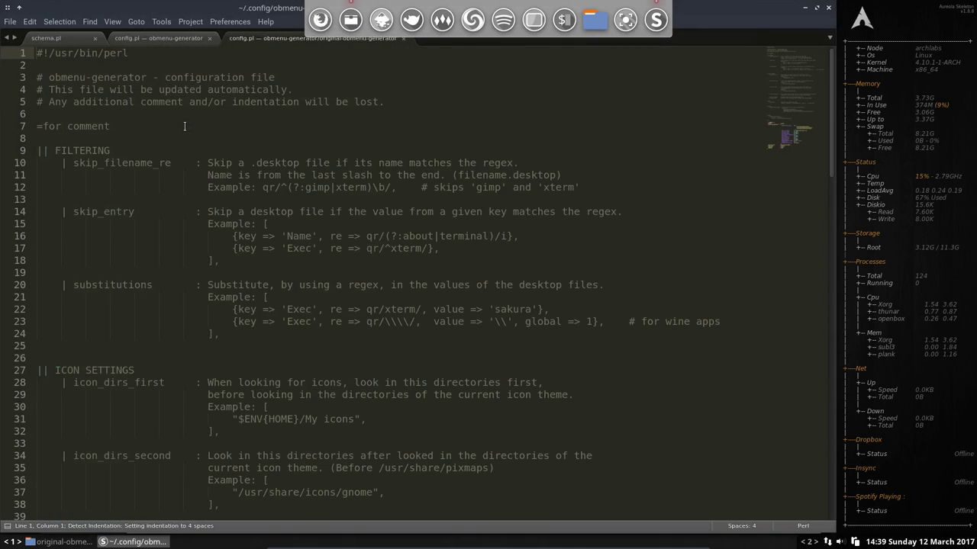
pyautogui.scroll(-20, 199, 318)
pyautogui.scroll(-1, 199, 318)
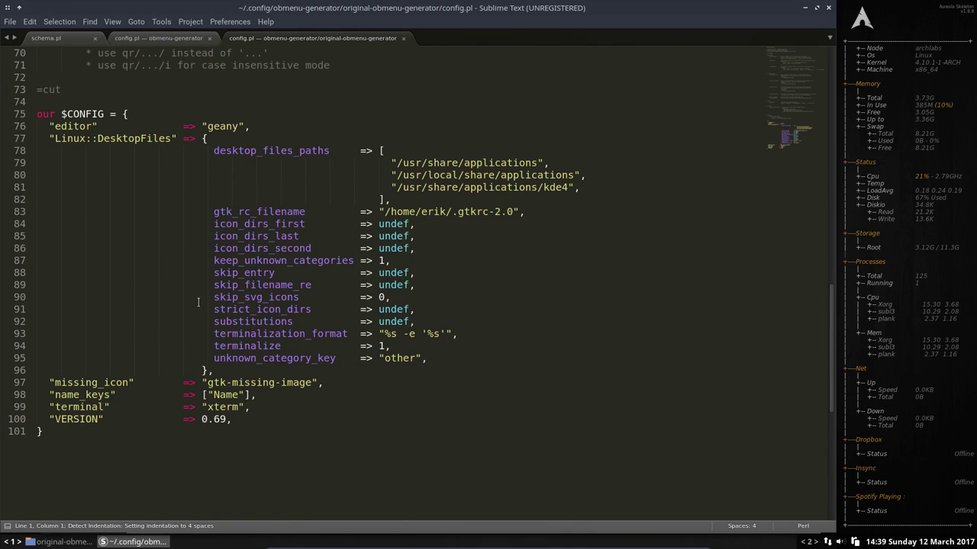
pyautogui.click(214, 127)
pyautogui.click(222, 410)
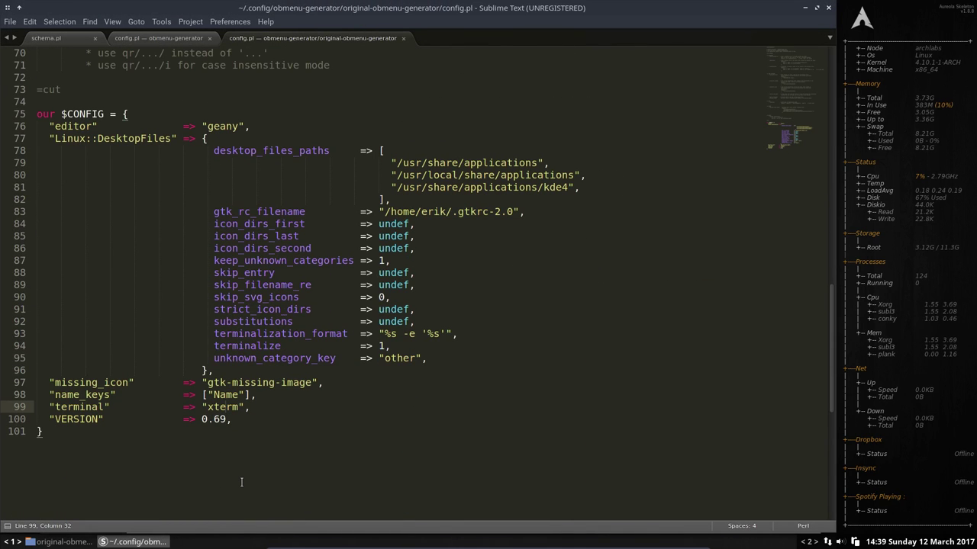
pyautogui.moveTo(421, 213); pyautogui.dragTo(446, 212)
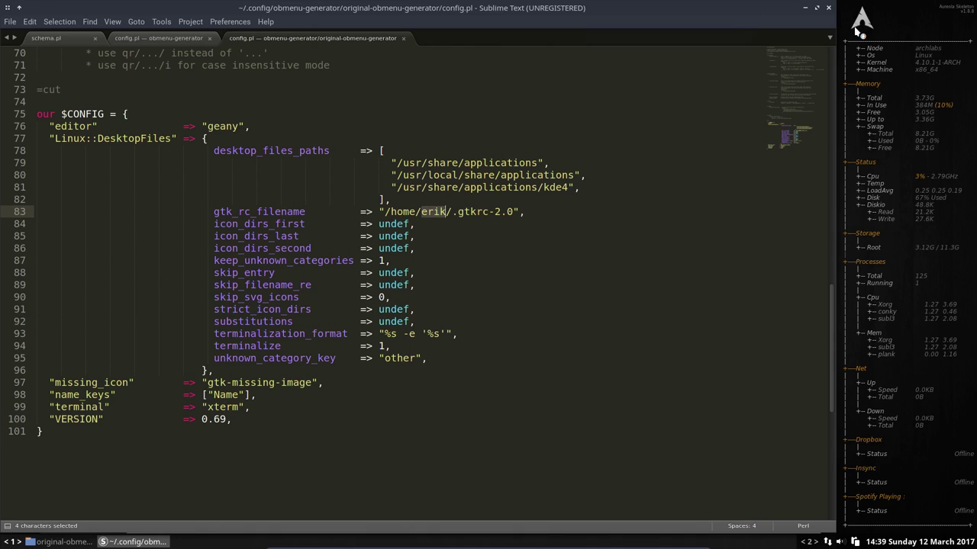
# - Close both config.pl files and examine the line in schema.pl that requires config.pl
pyautogui.click(402, 38)
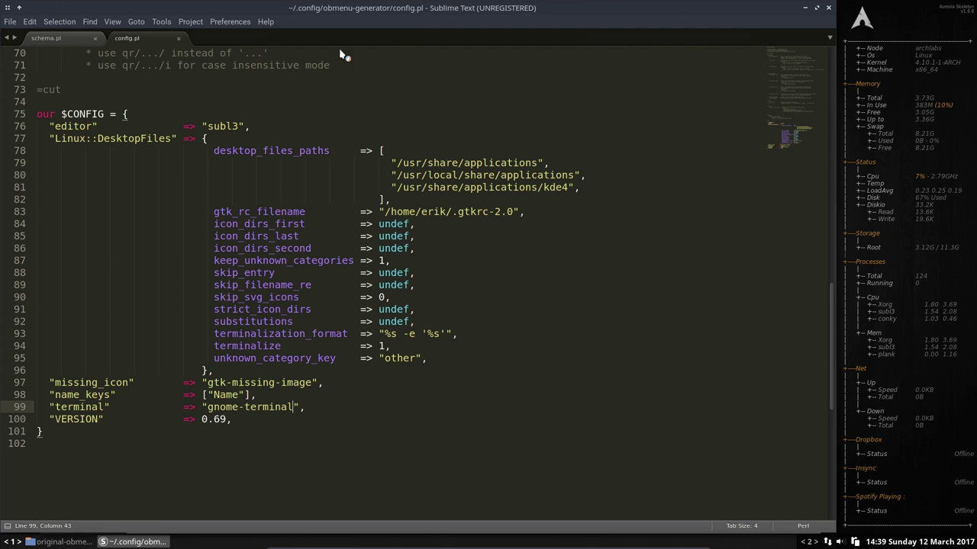
pyautogui.click(179, 40)
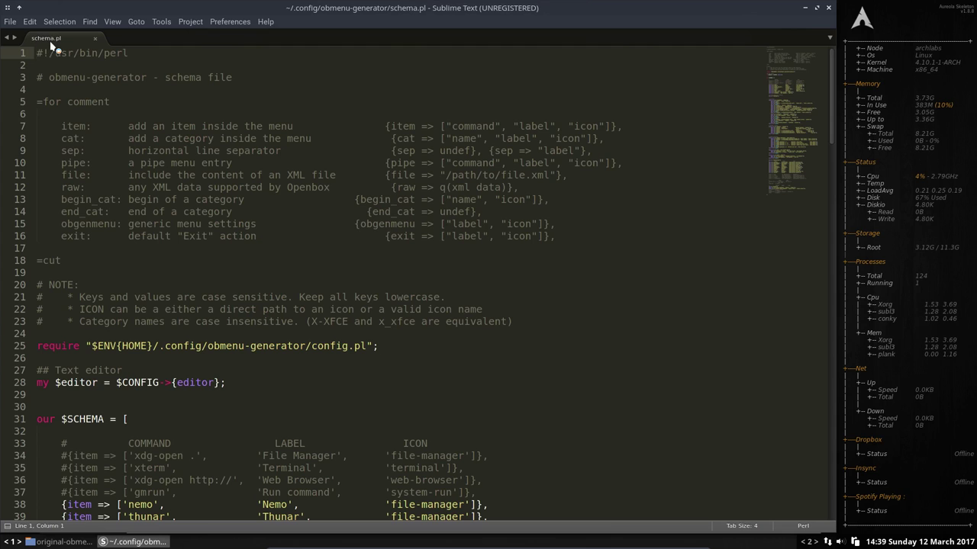
pyautogui.scroll(-4, 106, 291)
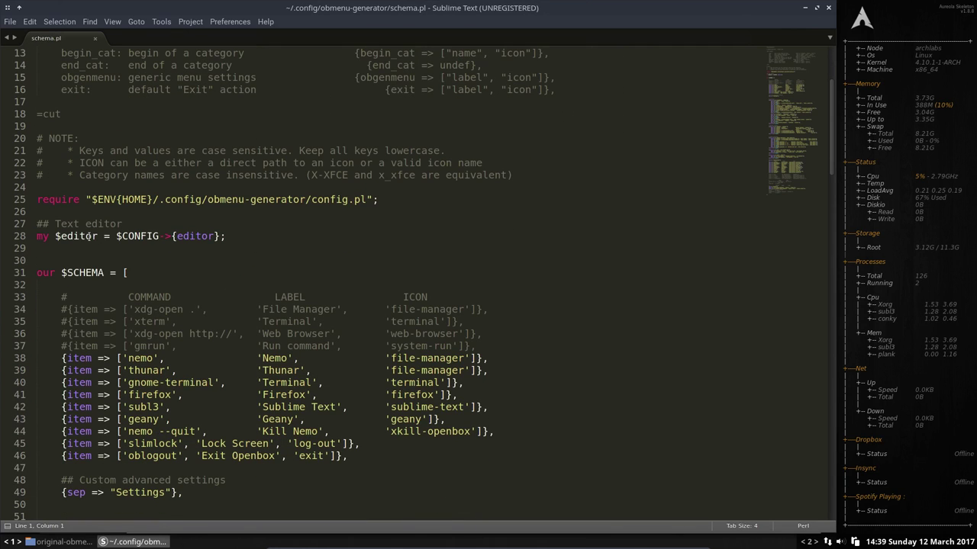
pyautogui.tripleClick(279, 199)
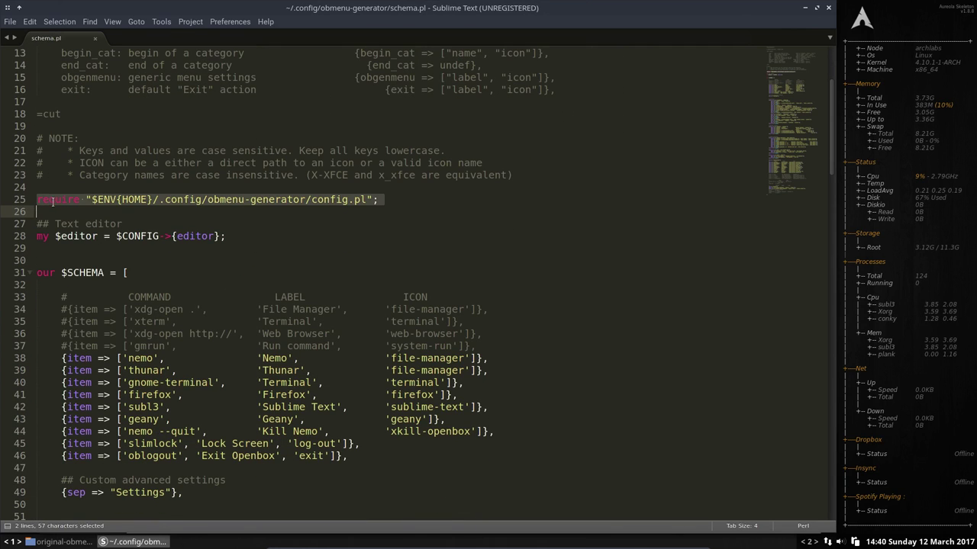
pyautogui.click(359, 212)
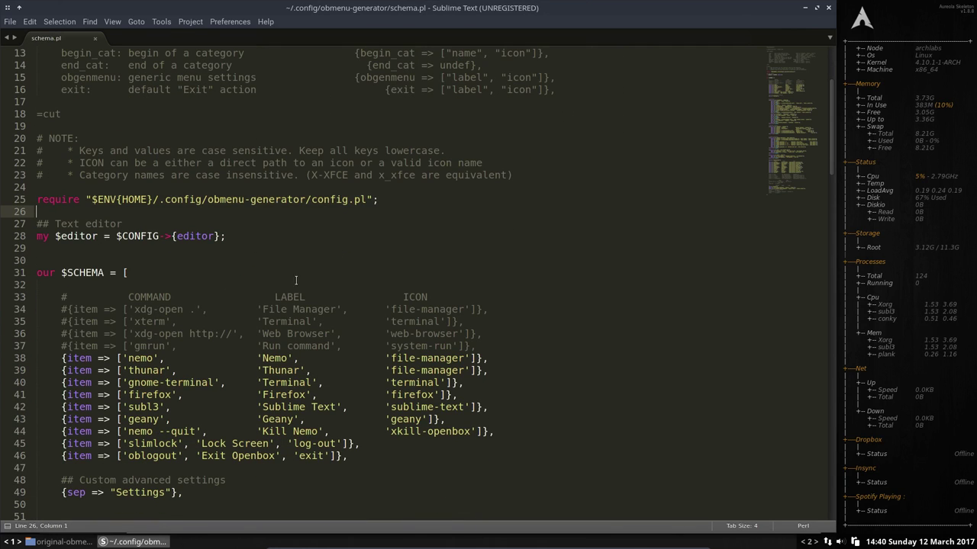
# - Examine the line in schema.pl that assigns the $editor variable from the editor setting of config.pl
pyautogui.click(79, 236)
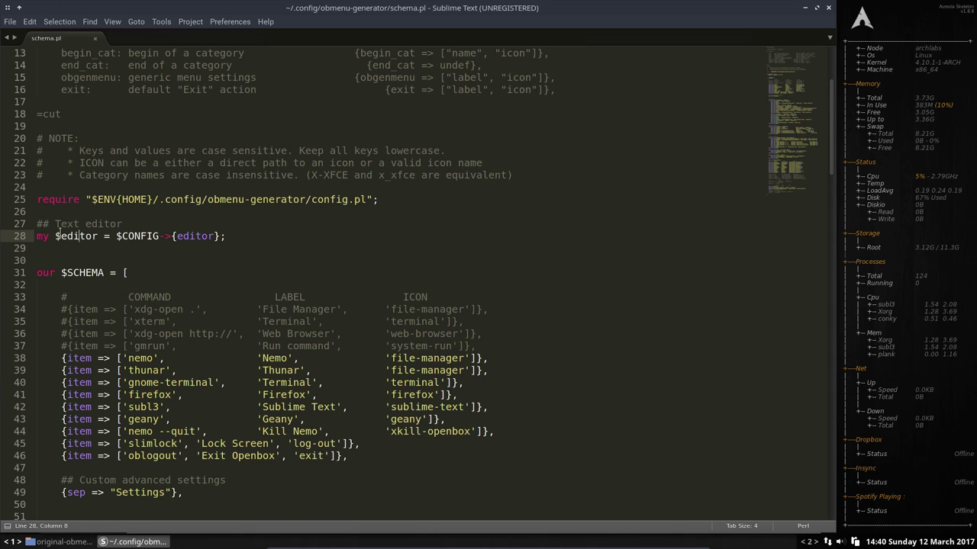
pyautogui.moveTo(54, 236); pyautogui.dragTo(104, 235)
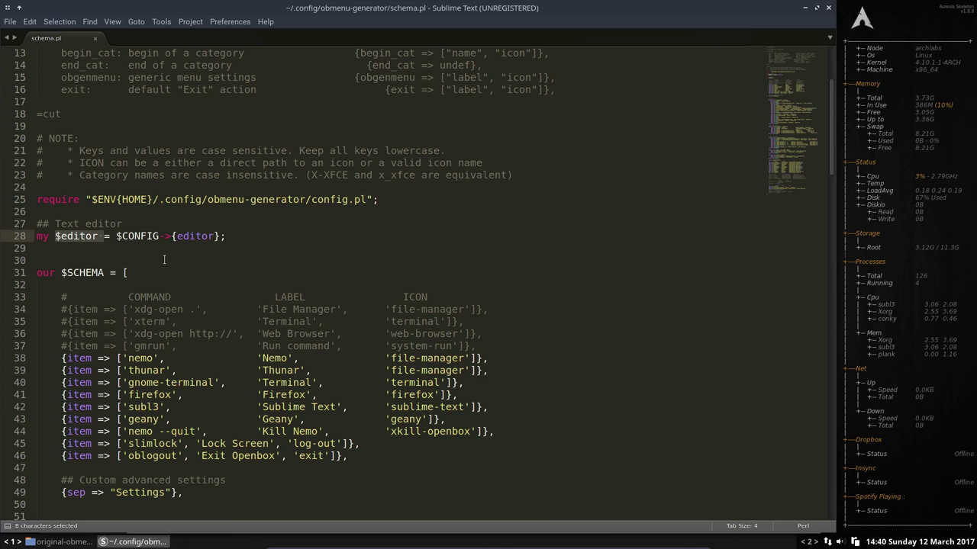
pyautogui.click(190, 238)
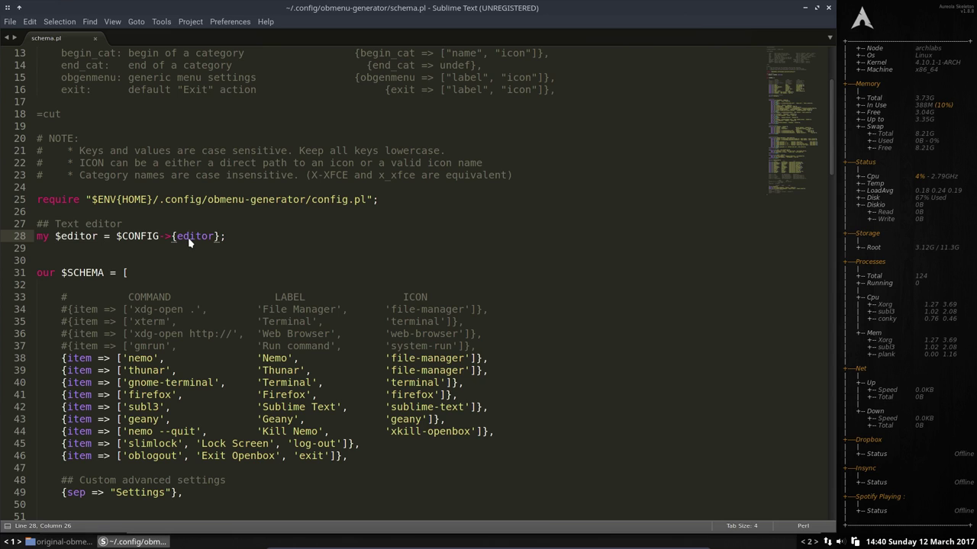
# - Try uncommenting the xdg-open File Manager item on line 34 of schema.pl, and undo the change
pyautogui.scroll(-3, 152, 285)
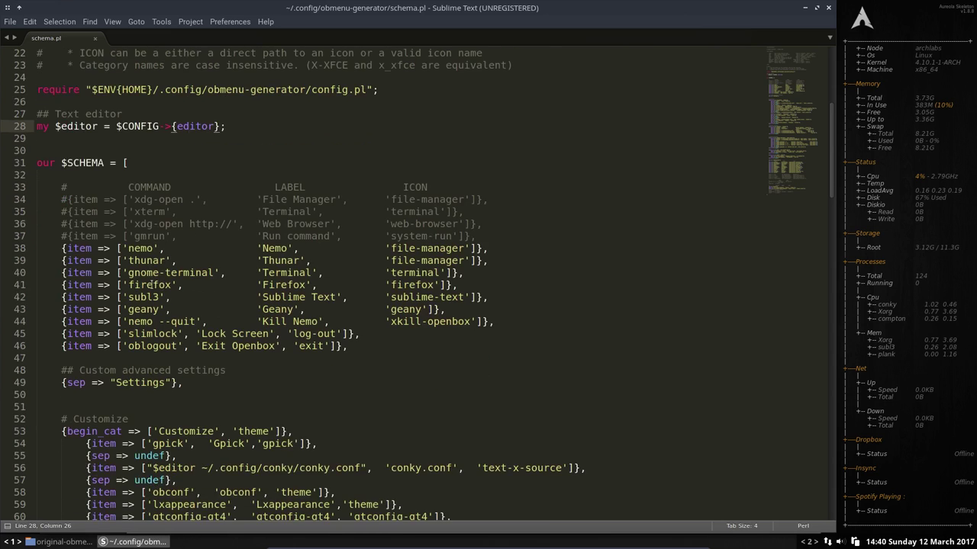
pyautogui.click(68, 199)
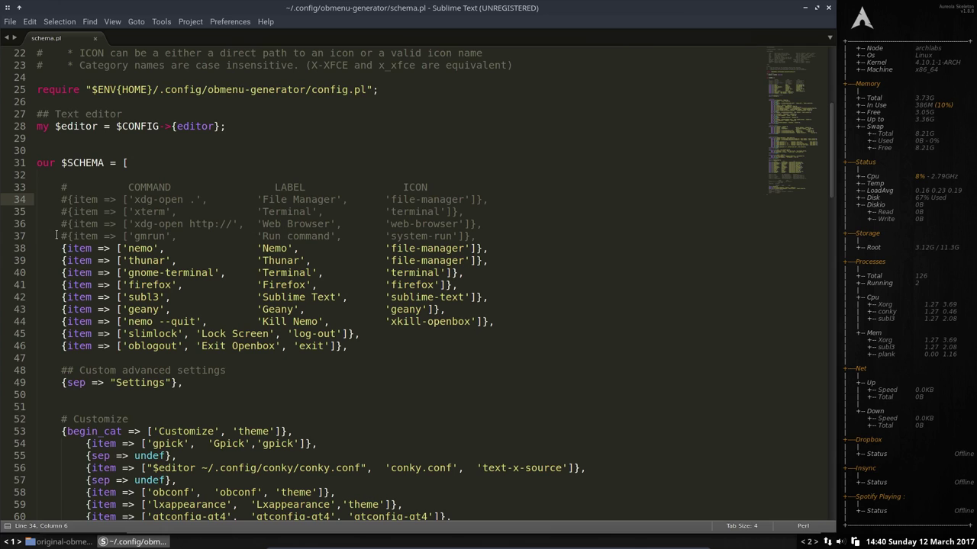
pyautogui.press('BackSpace')
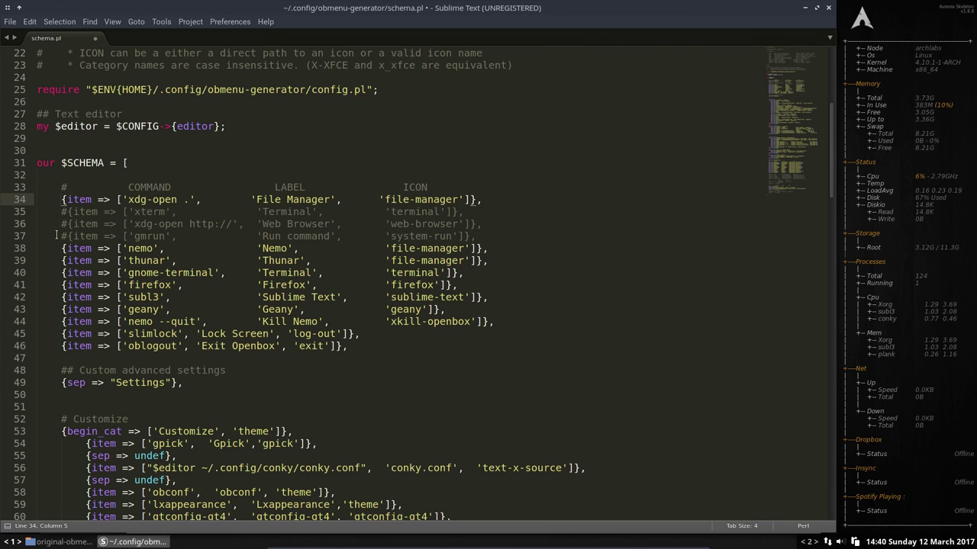
pyautogui.hotkey('ctrl', 'z')
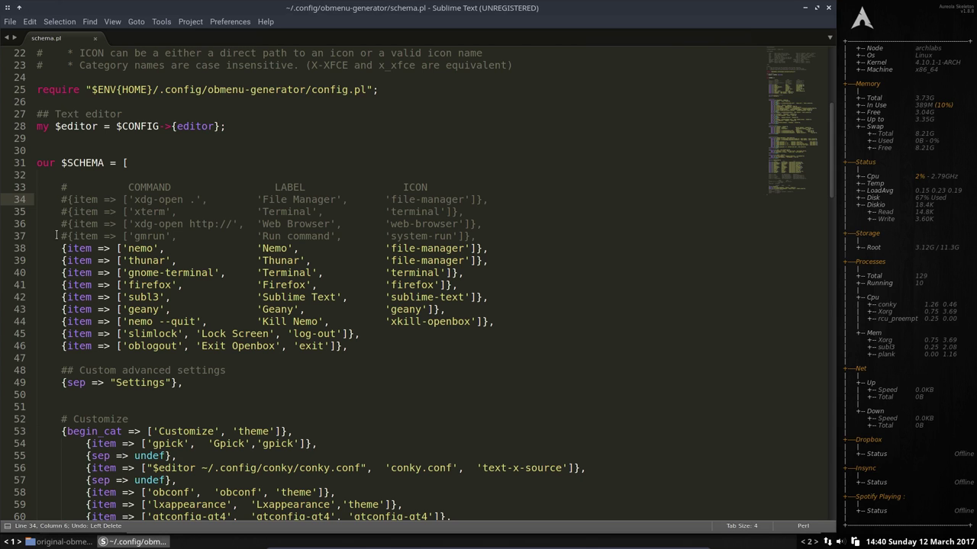
# - Examine the item entries under $SCHEMA, comparing the command, label and icon values of the nemo and thunar lines
pyautogui.scroll(-2, 86, 212)
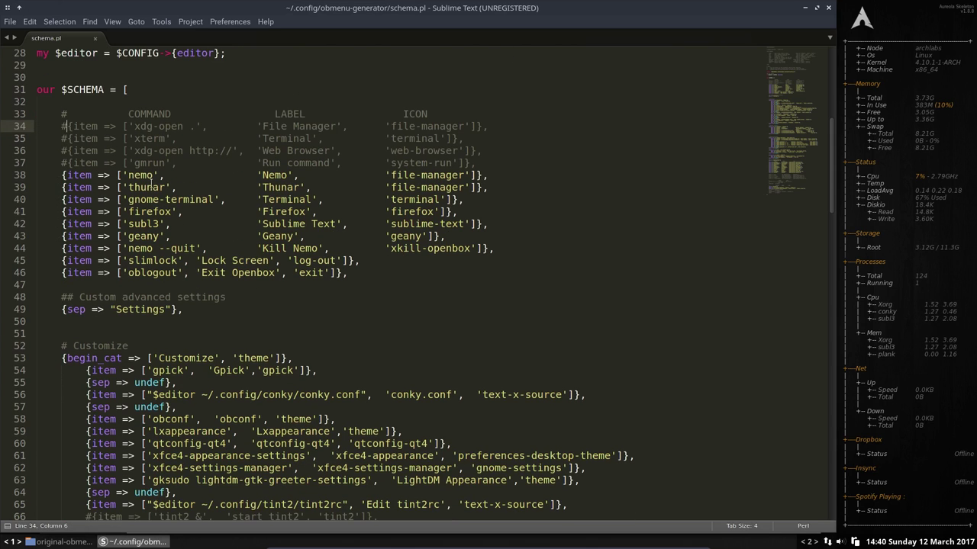
pyautogui.moveTo(494, 187); pyautogui.dragTo(12, 187)
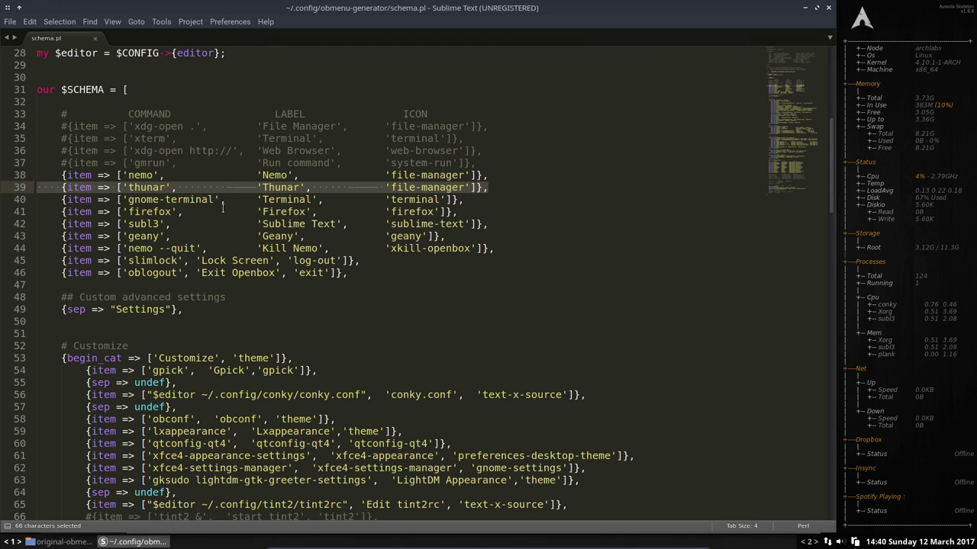
pyautogui.click(147, 175)
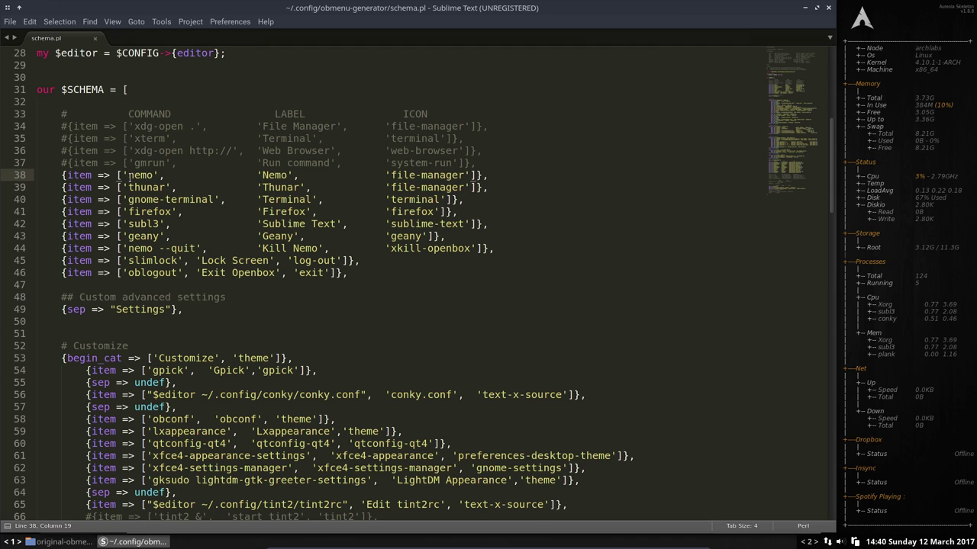
pyautogui.moveTo(129, 176); pyautogui.dragTo(312, 200)
pyautogui.click(274, 189)
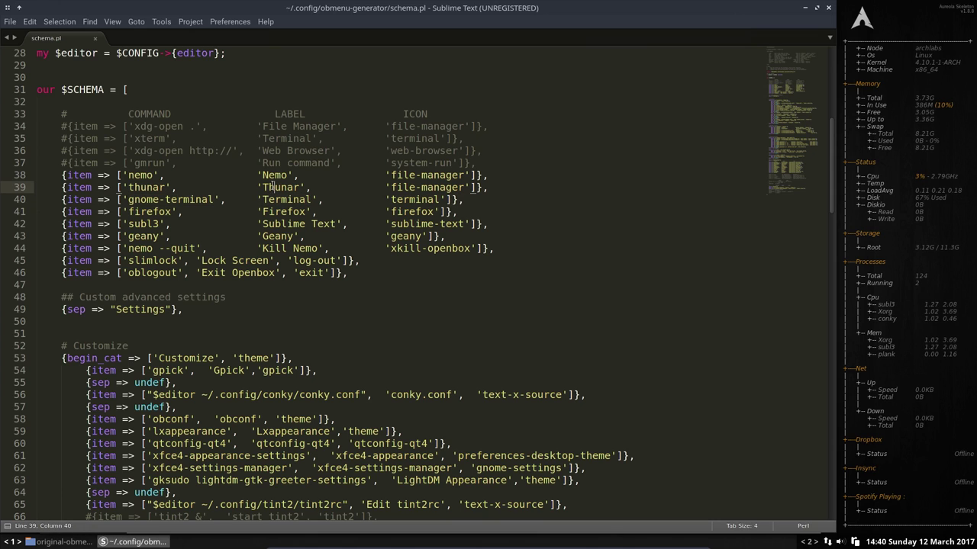
pyautogui.doubleClick(276, 179)
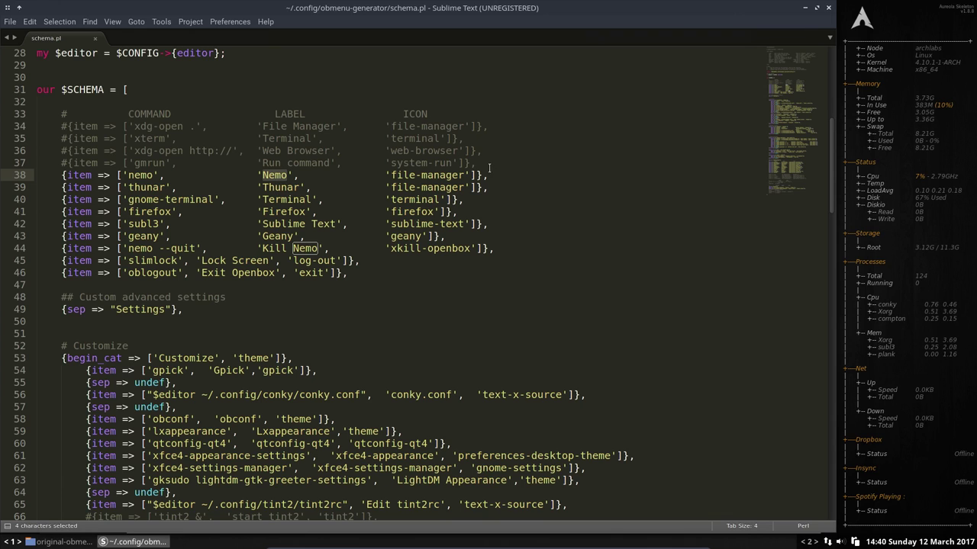
pyautogui.click(434, 176)
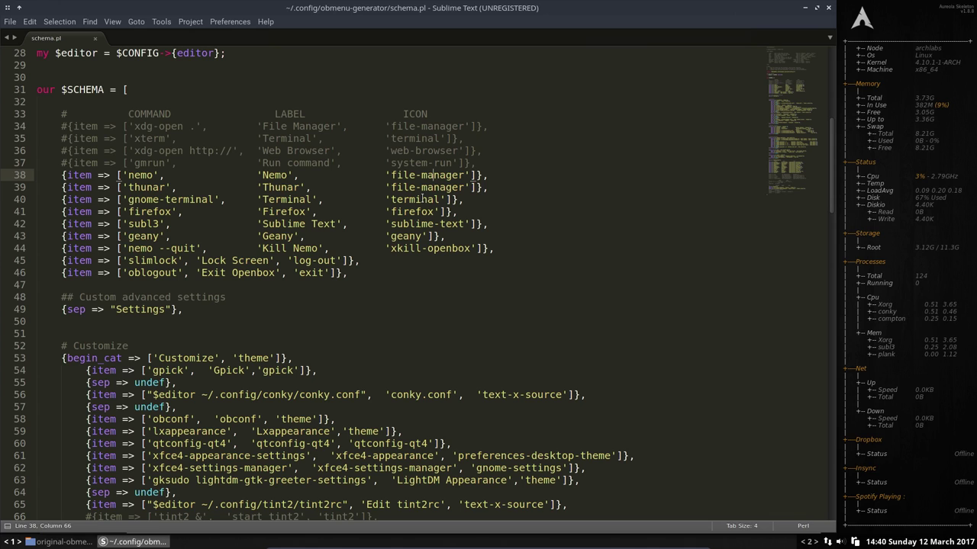
pyautogui.moveTo(392, 174); pyautogui.dragTo(464, 175)
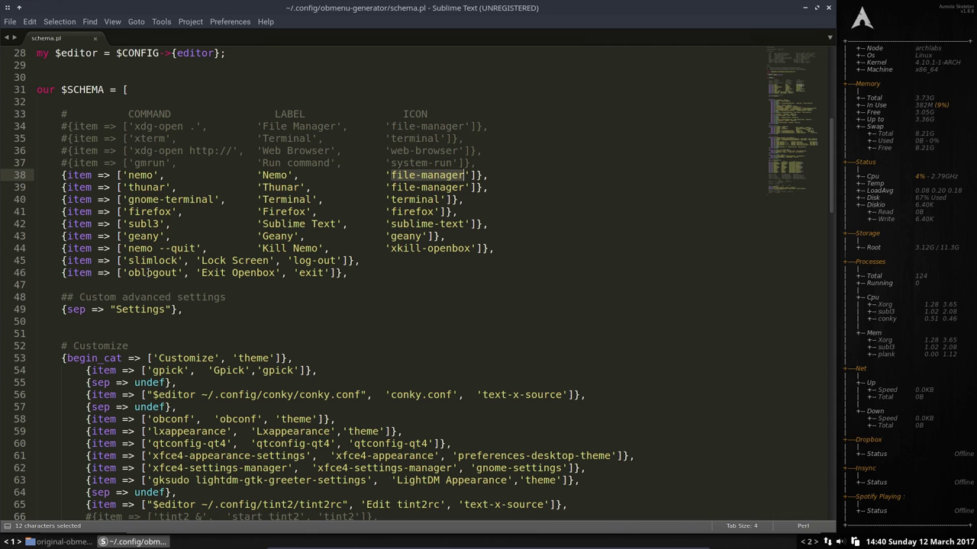
pyautogui.moveTo(126, 284); pyautogui.dragTo(47, 112)
# - Examine the separator line labelled Settings under the custom advanced settings comment
pyautogui.scroll(-5, 46, 259)
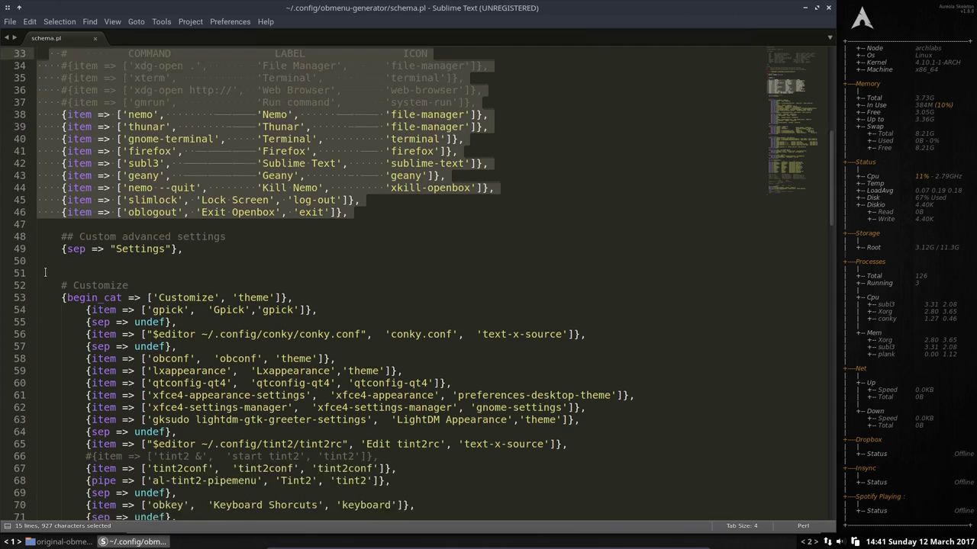
pyautogui.click(147, 114)
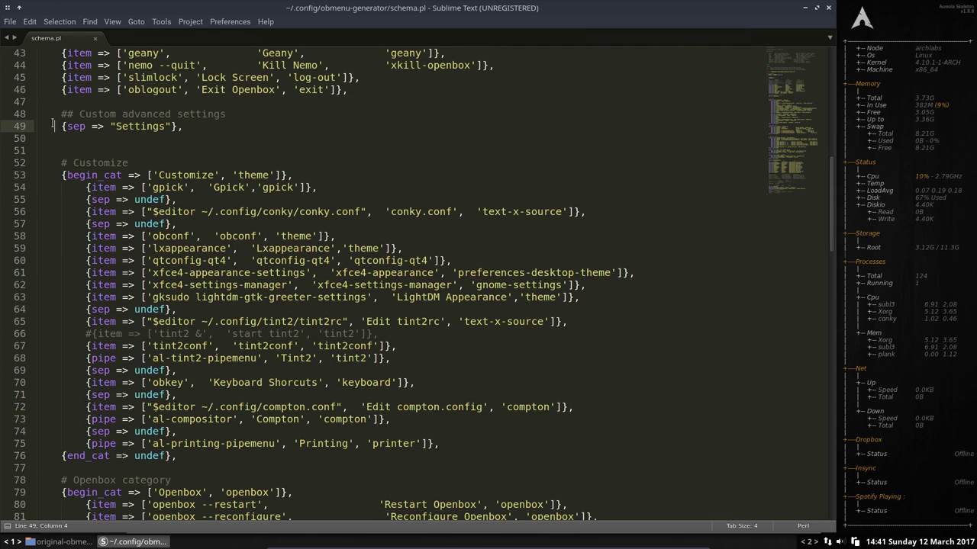
pyautogui.click(135, 126)
pyautogui.moveTo(115, 126); pyautogui.dragTo(165, 126)
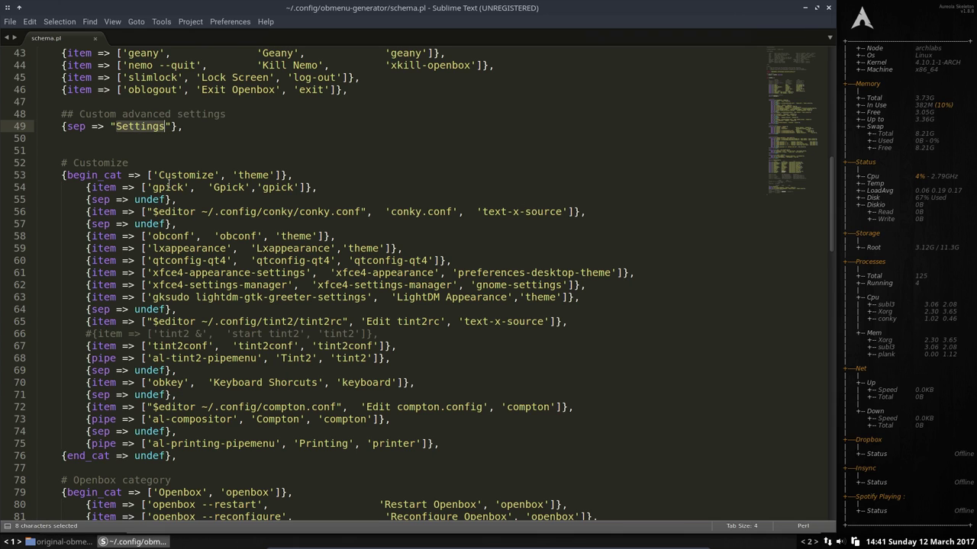
# - Examine the Customize category from its begin_cat line through the gpick item to its end_cat line
pyautogui.moveTo(102, 175); pyautogui.dragTo(123, 175)
pyautogui.click(202, 175)
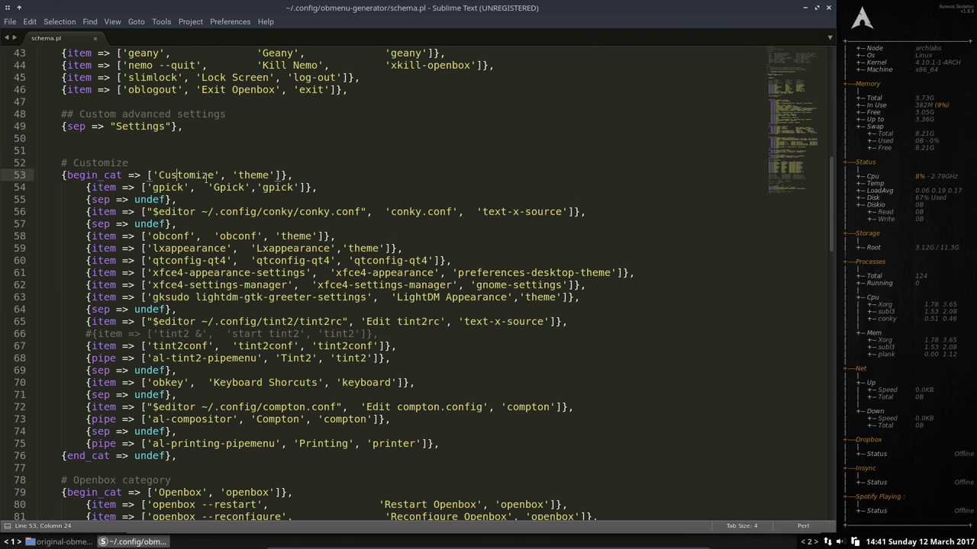
pyautogui.click(263, 174)
pyautogui.click(171, 187)
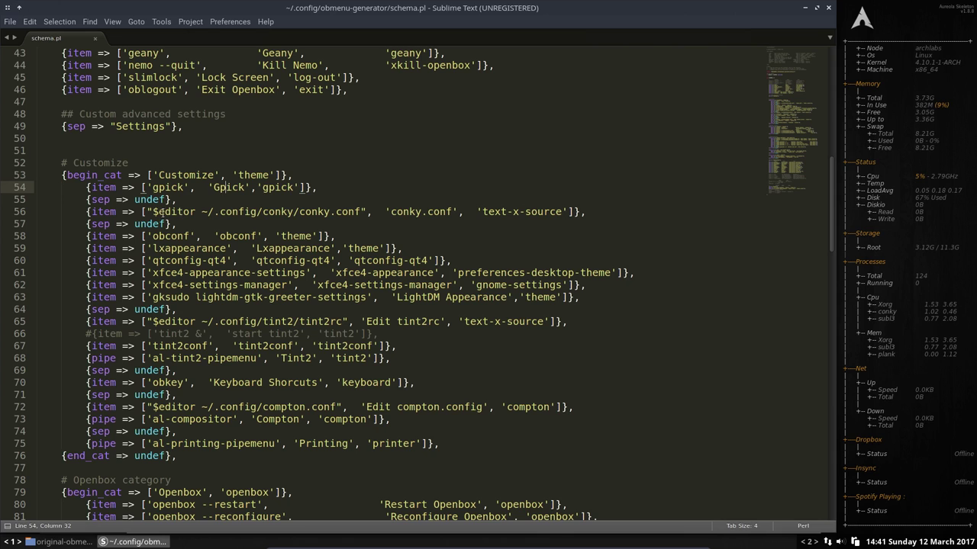
pyautogui.scroll(-5, 160, 211)
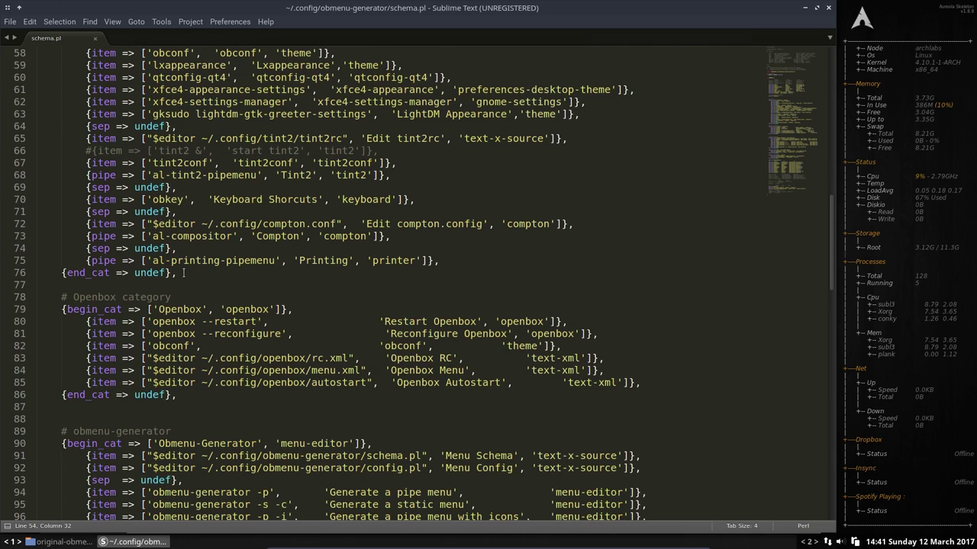
pyautogui.tripleClick(183, 272)
# - Highlight and examine the Openbox category block and the obmenu-generator category block
pyautogui.click(52, 299)
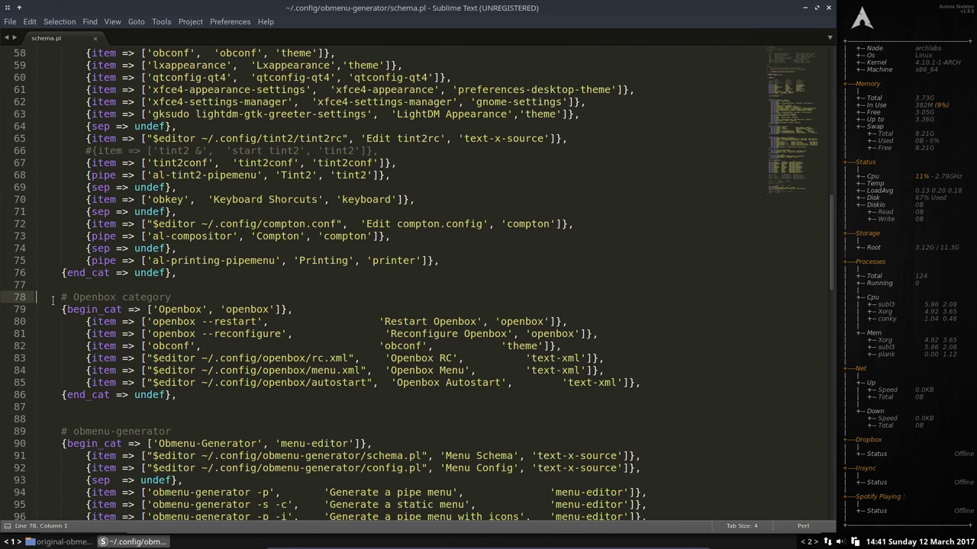
pyautogui.moveTo(52, 299); pyautogui.dragTo(179, 406)
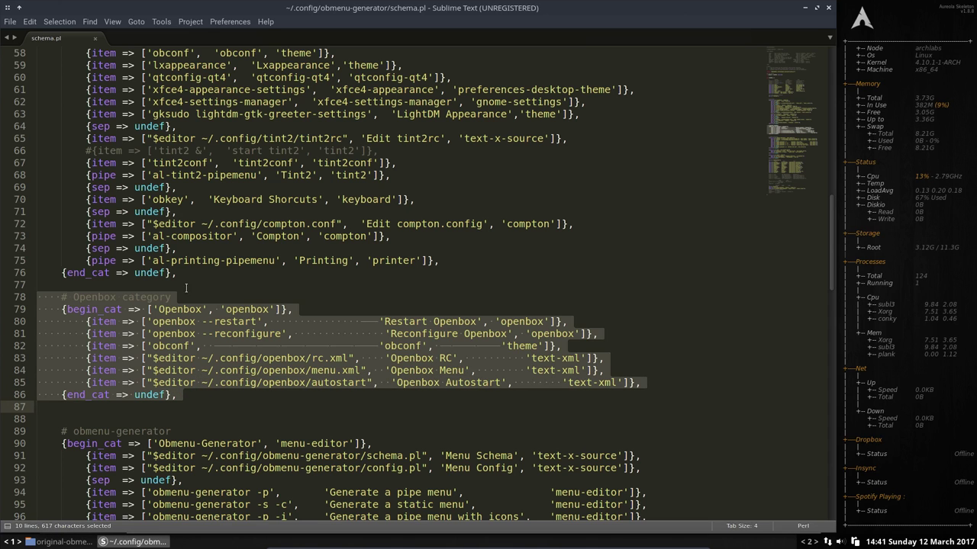
pyautogui.scroll(-6, 52, 217)
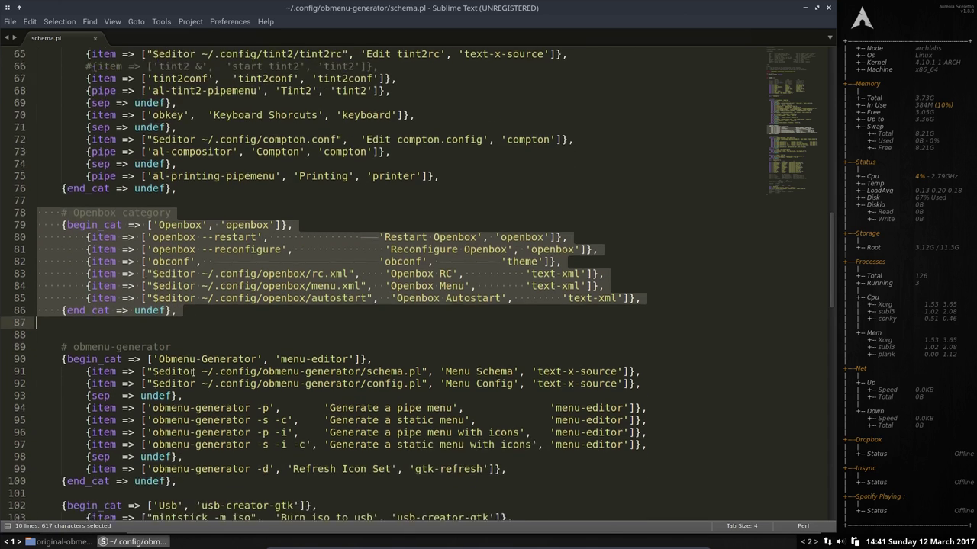
pyautogui.moveTo(50, 214); pyautogui.dragTo(309, 344)
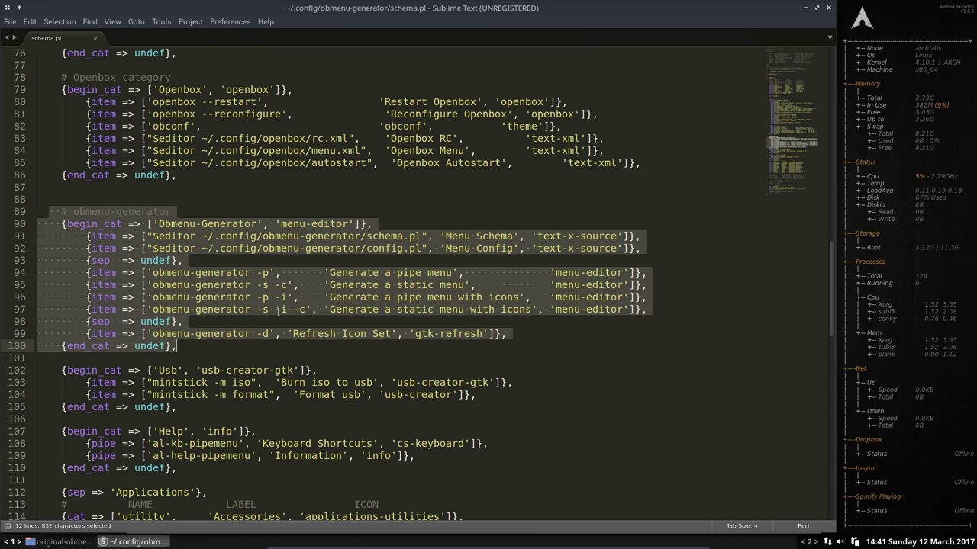
# - Highlight and examine the Usb category block and the Help category block with its pipe menus
pyautogui.scroll(-3, 144, 304)
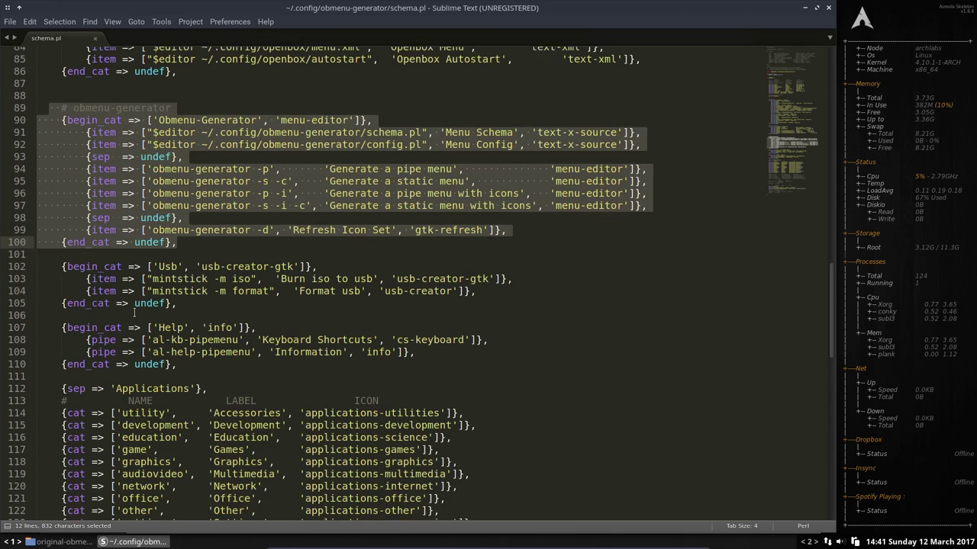
pyautogui.moveTo(181, 297); pyautogui.dragTo(36, 260)
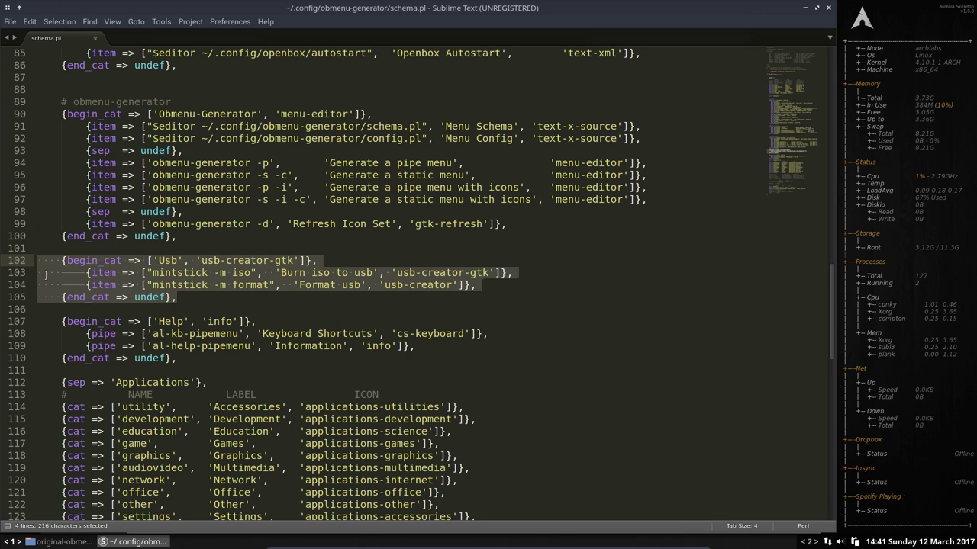
pyautogui.scroll(-3, 45, 275)
pyautogui.press('Down')
pyautogui.press('Down')
pyautogui.press('Down')
pyautogui.press('Down')
pyautogui.press('Down')
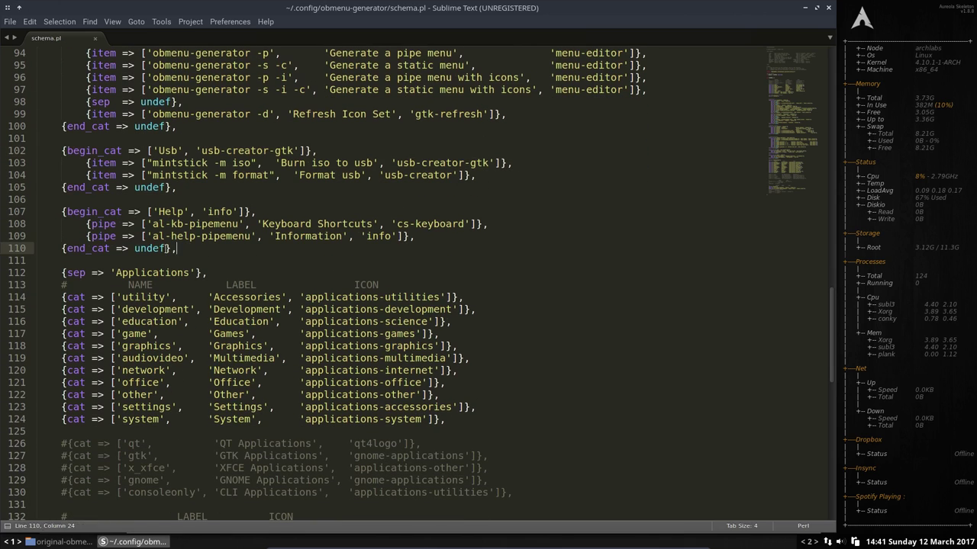
pyautogui.hotkey('shift', 'Up')
pyautogui.hotkey('shift', 'Up')
pyautogui.hotkey('shift', 'Up')
pyautogui.hotkey('shift', 'Home')
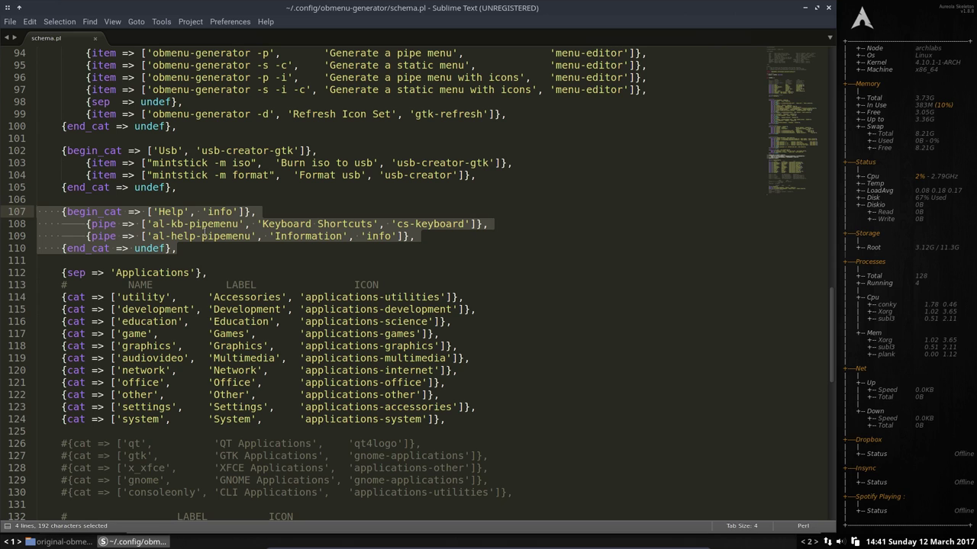
# - Examine the Applications separator with its category list and the Recent section with its Places and Recent files pipe menus
pyautogui.scroll(-2, 204, 236)
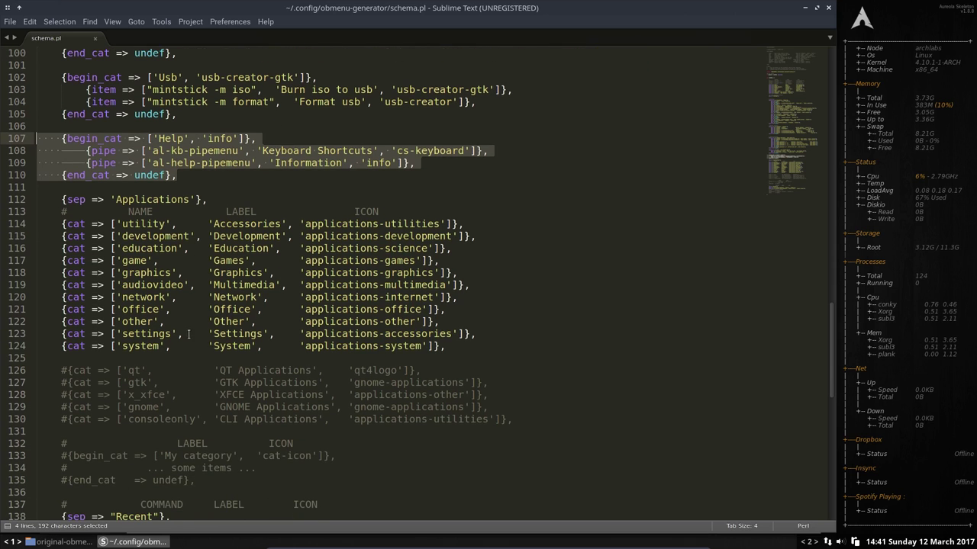
pyautogui.moveTo(23, 357); pyautogui.dragTo(17, 199)
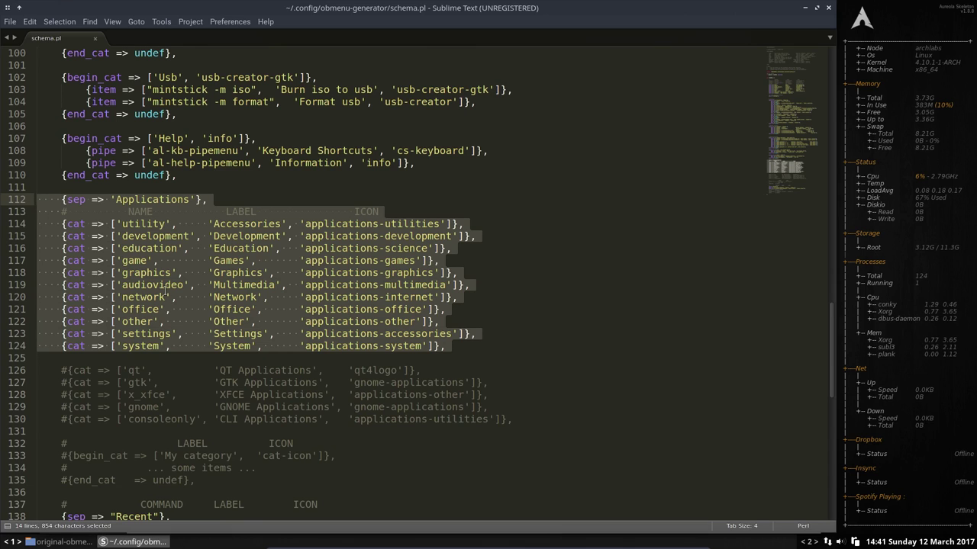
pyautogui.scroll(-4, 127, 400)
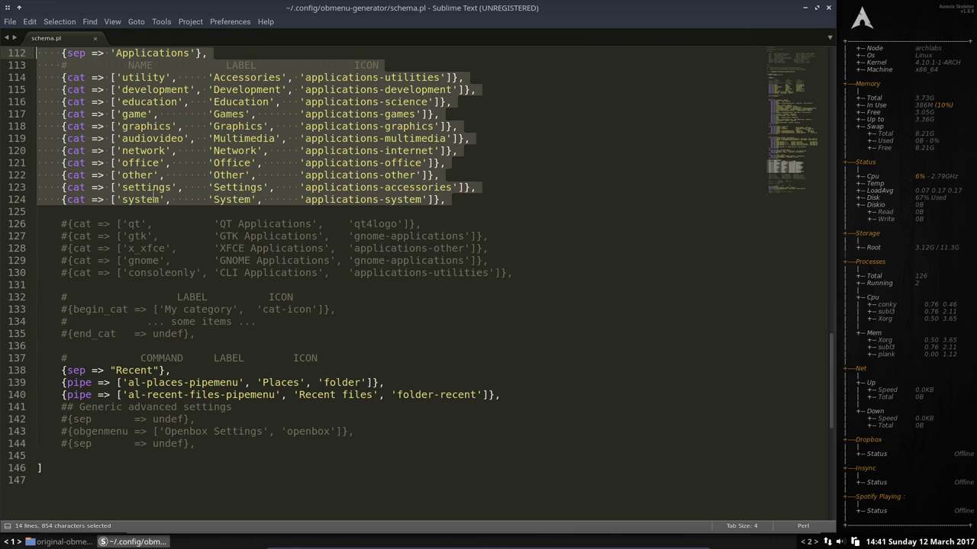
pyautogui.scroll(1, 141, 306)
pyautogui.scroll(-1, 130, 422)
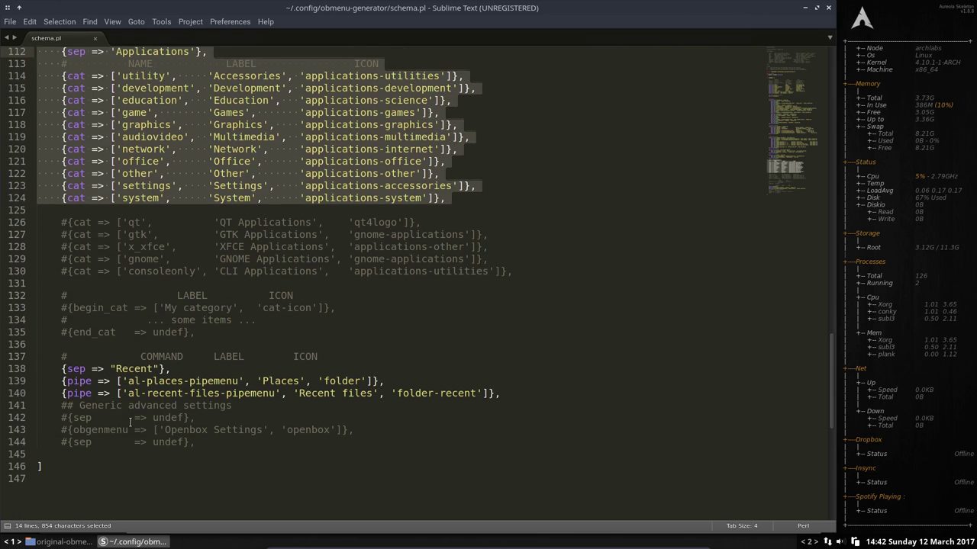
pyautogui.scroll(-2, 130, 422)
pyautogui.moveTo(64, 333); pyautogui.dragTo(22, 287)
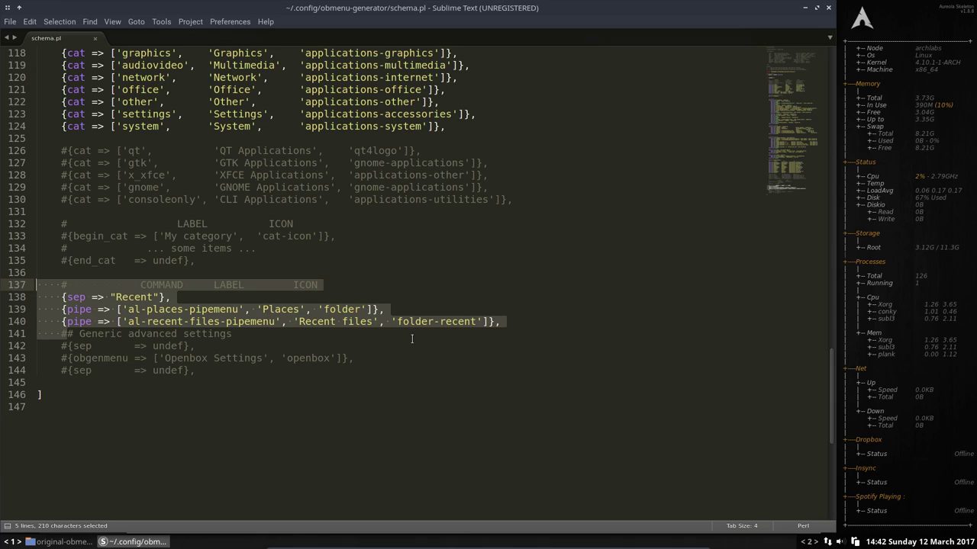
pyautogui.scroll(20, 412, 338)
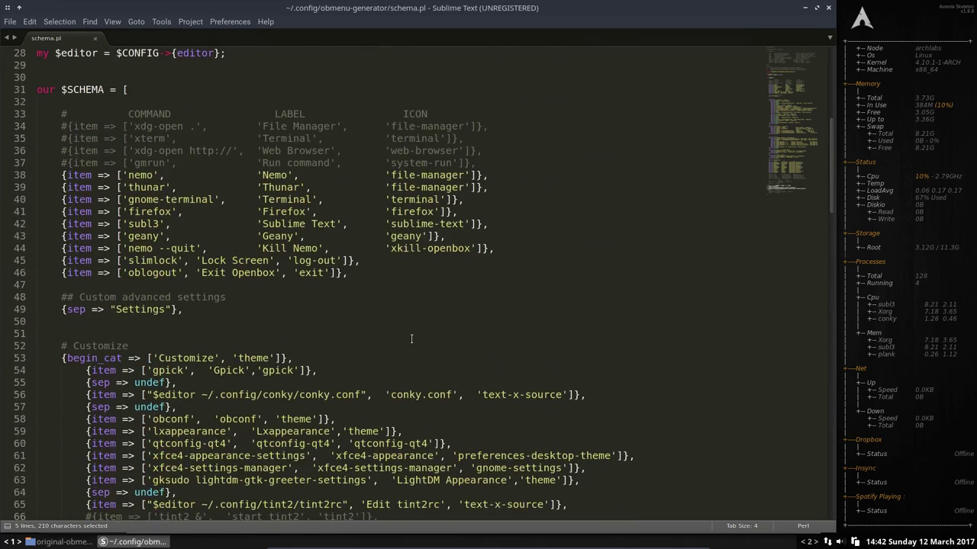
pyautogui.scroll(1, 411, 338)
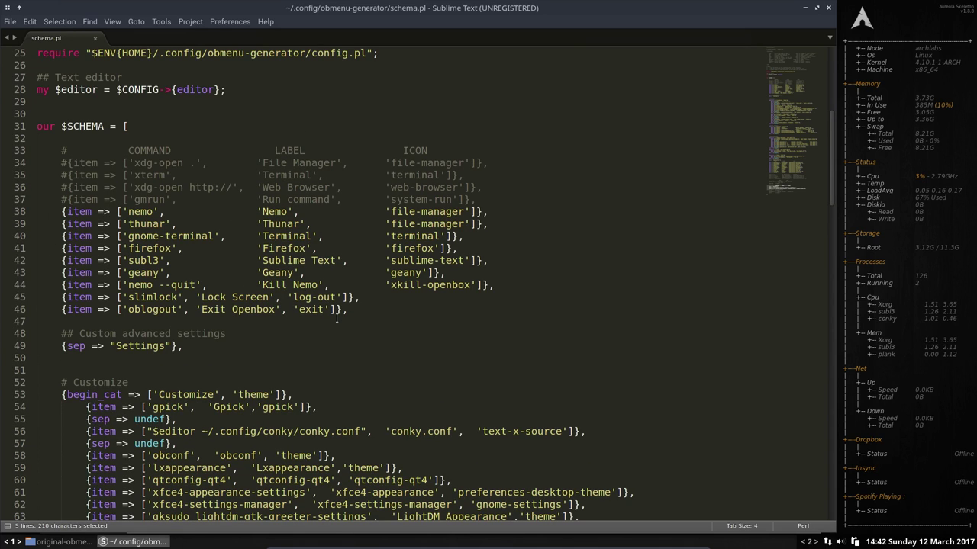
# - Close schema.pl, go up to the .config folder and duplicate the openbox folder there
pyautogui.click(828, 8)
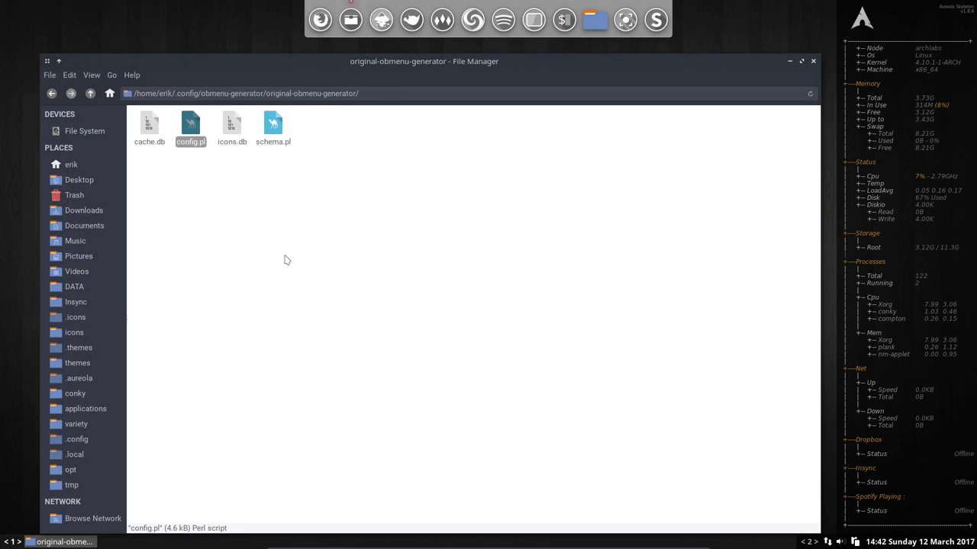
pyautogui.click(90, 93)
pyautogui.click(90, 94)
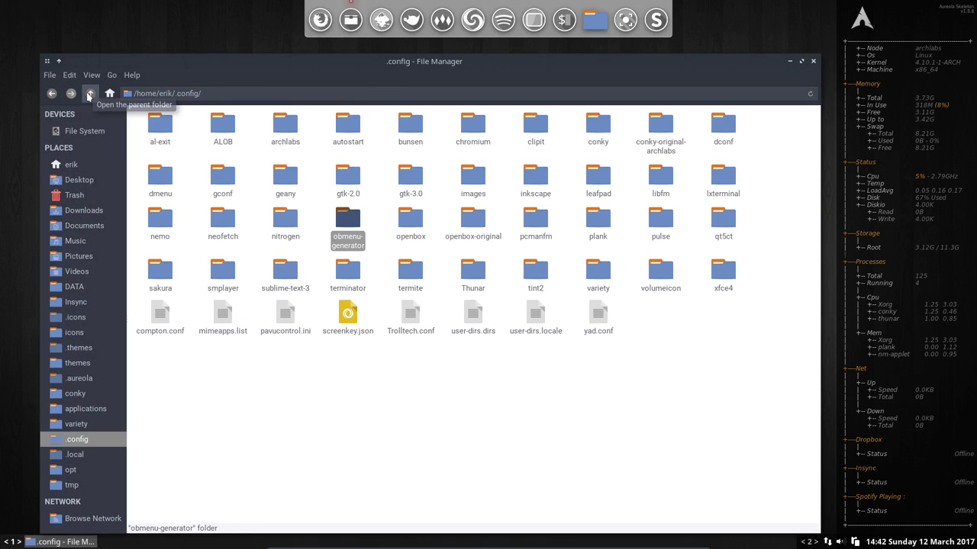
pyautogui.click(405, 219)
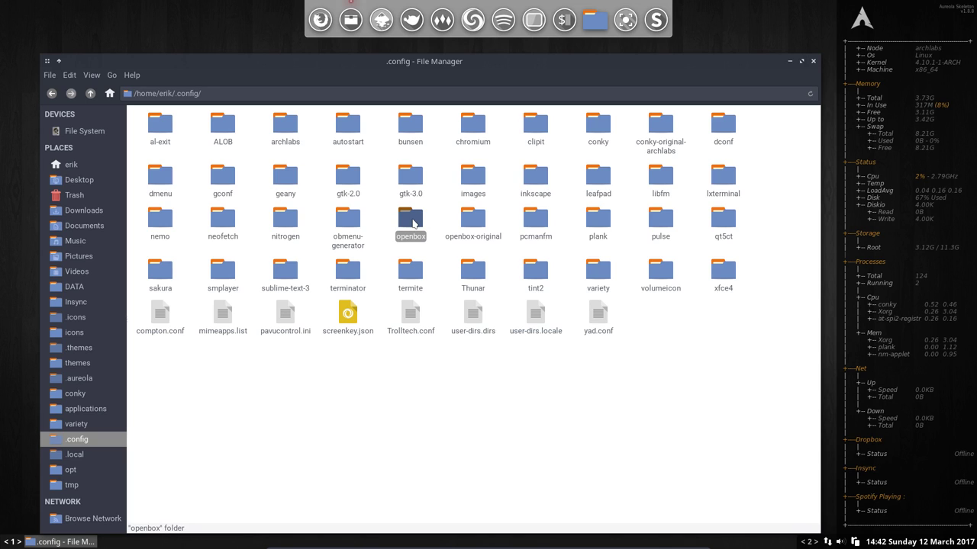
pyautogui.hotkey('ctrl', 'v')
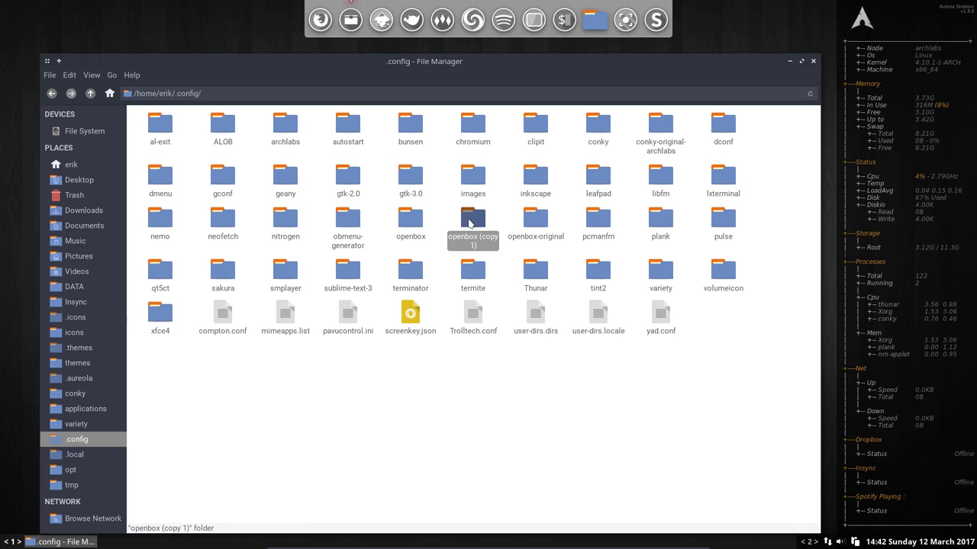
# - Rename the copied openbox folder to openbox-no-obmenu-generator
pyautogui.press('F2')
pyautogui.press('End')
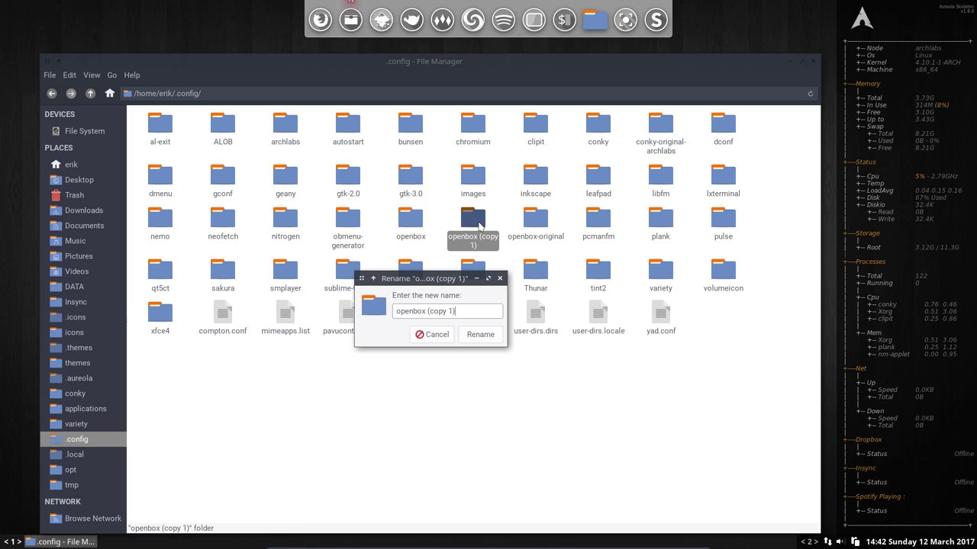
pyautogui.press('BackSpace')
pyautogui.press('BackSpace')
pyautogui.press('BackSpace')
pyautogui.press('BackSpace')
pyautogui.press('BackSpace')
pyautogui.press('BackSpace')
pyautogui.press('BackSpace')
pyautogui.press('BackSpace')
pyautogui.press('BackSpace')
pyautogui.write('-no-obmenu-generator')
pyautogui.press('Return')
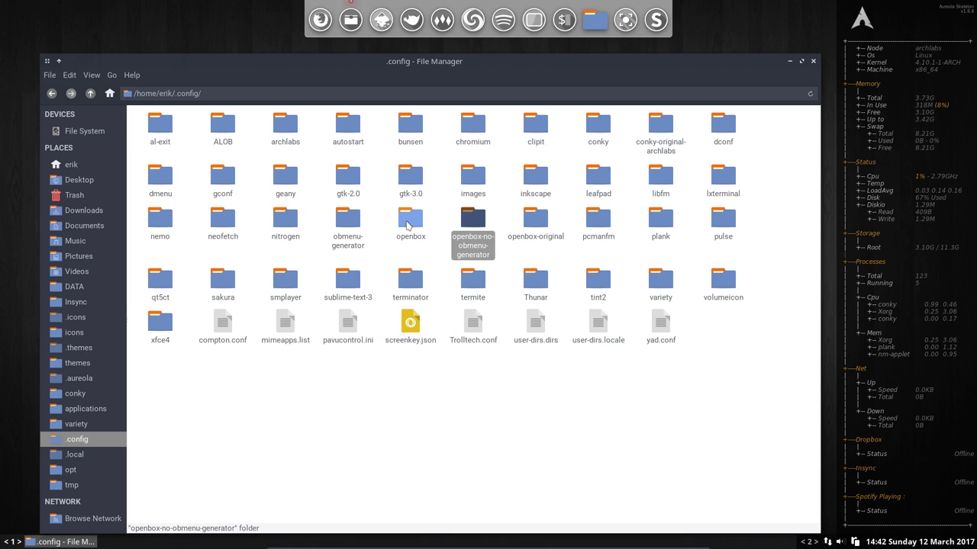
# - Open the openbox folder, select menu.xml and view the current desktop menu for comparison
pyautogui.click(347, 224)
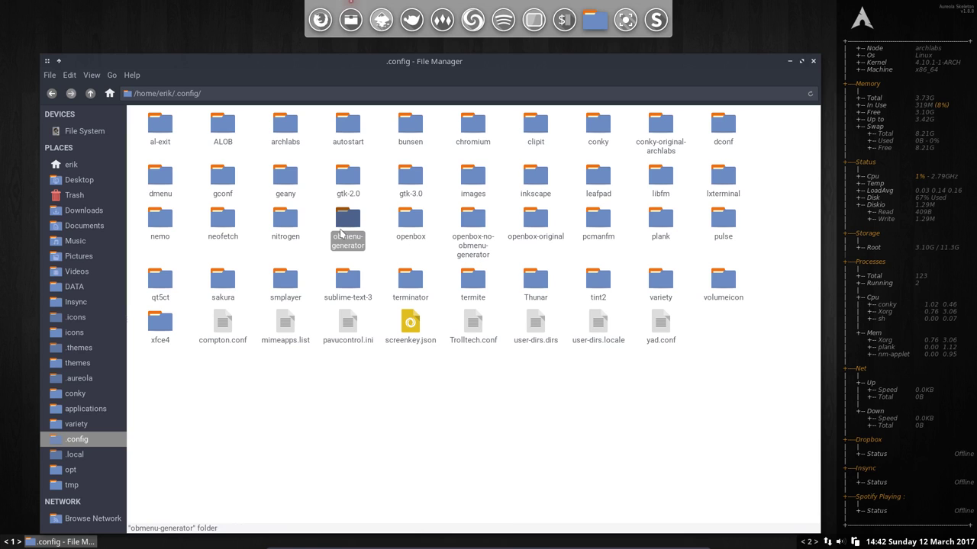
pyautogui.doubleClick(408, 218)
pyautogui.press('m')
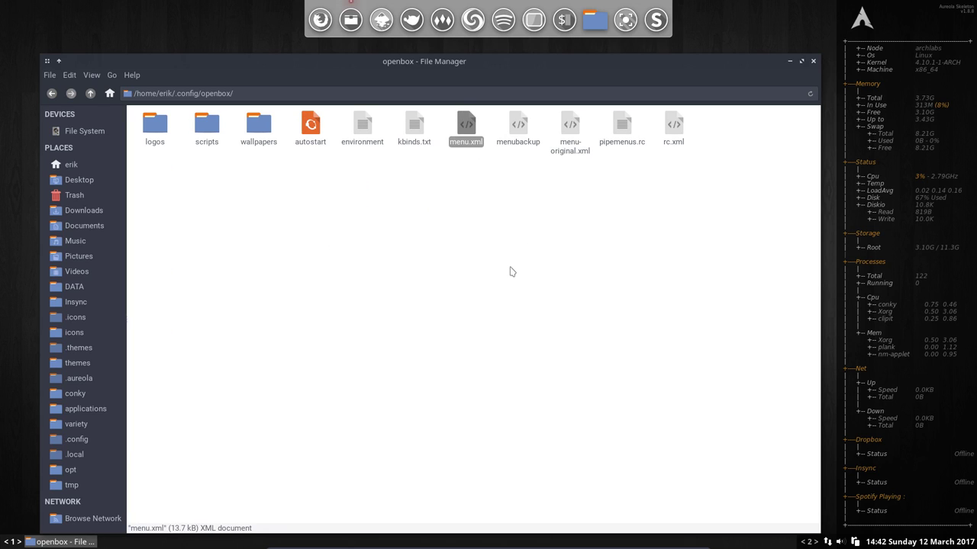
pyautogui.rightClick(709, 38)
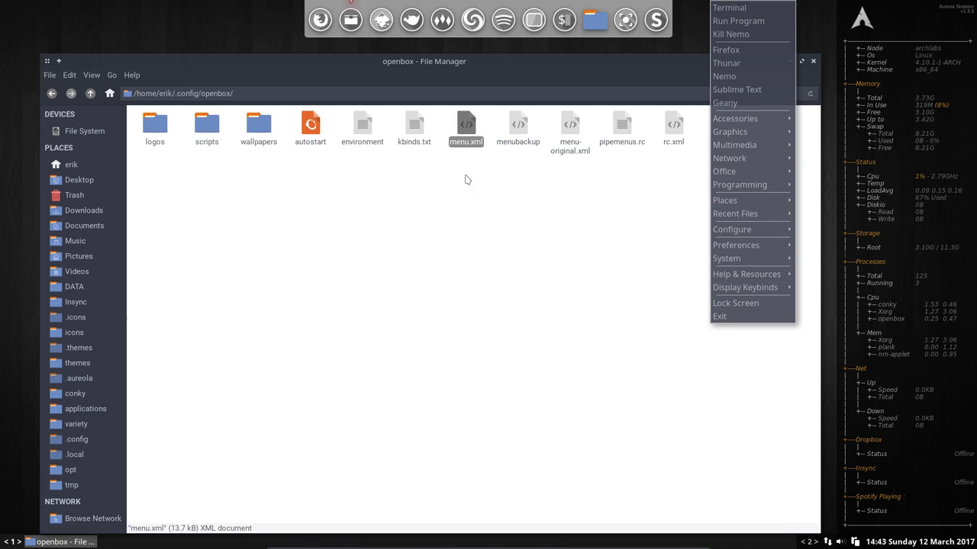
pyautogui.click(470, 136)
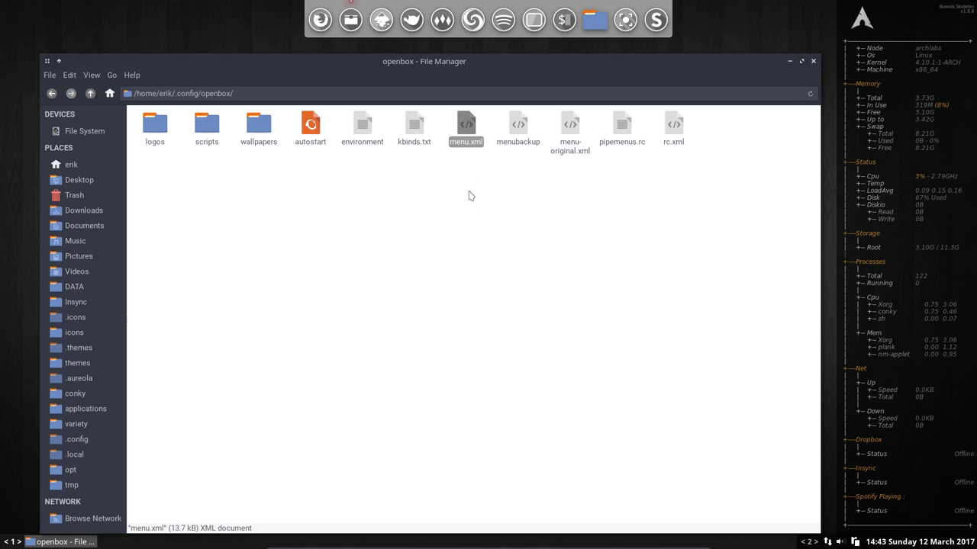
# - Open menu.xml from the openbox folder in Geany and minimize the editor
pyautogui.doubleClick(470, 128)
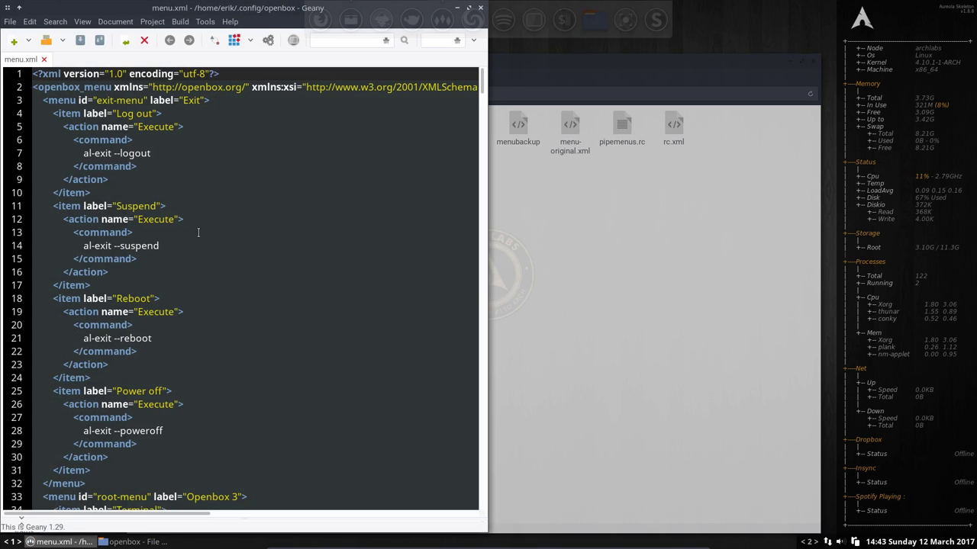
pyautogui.click(159, 179)
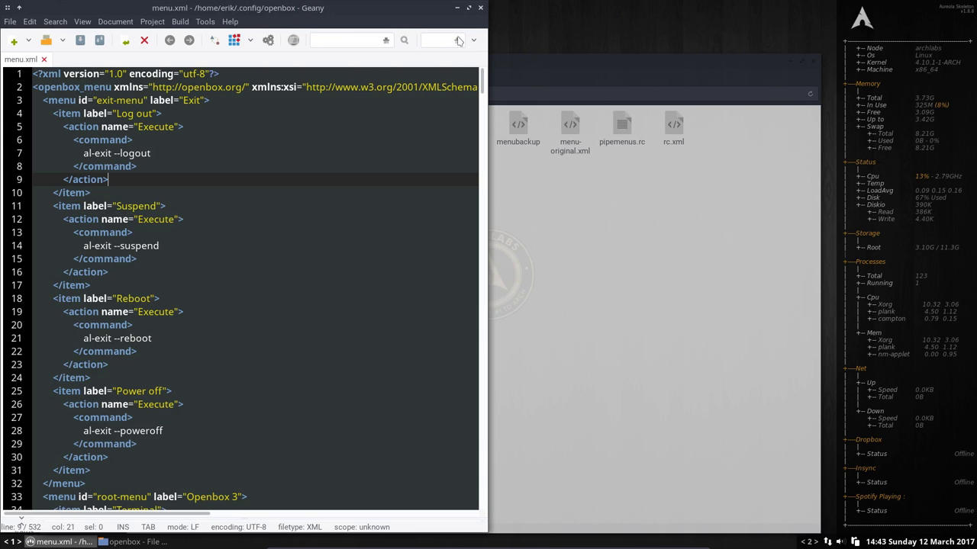
pyautogui.click(456, 8)
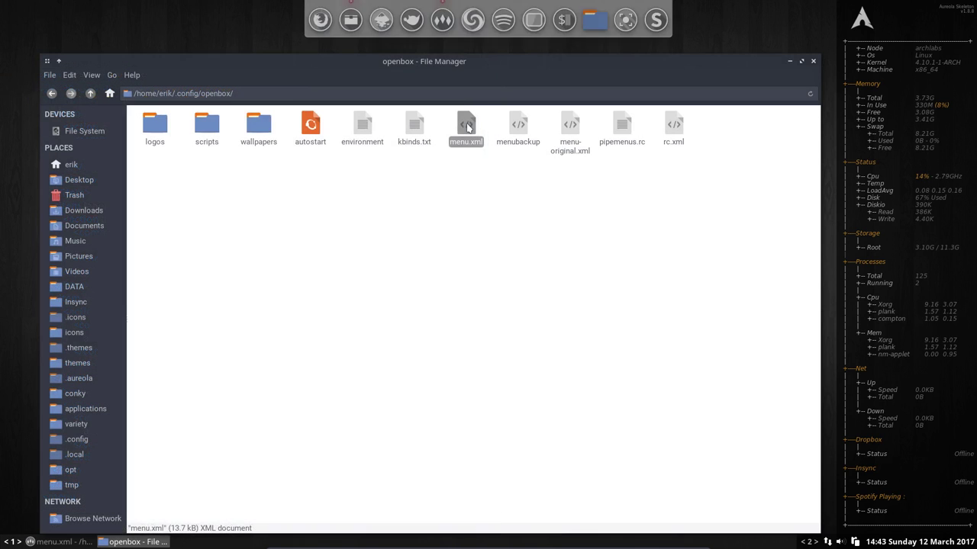
# - Go to the obmenu-generator folder in .config and look at config.pl and schema.pl
pyautogui.click(92, 93)
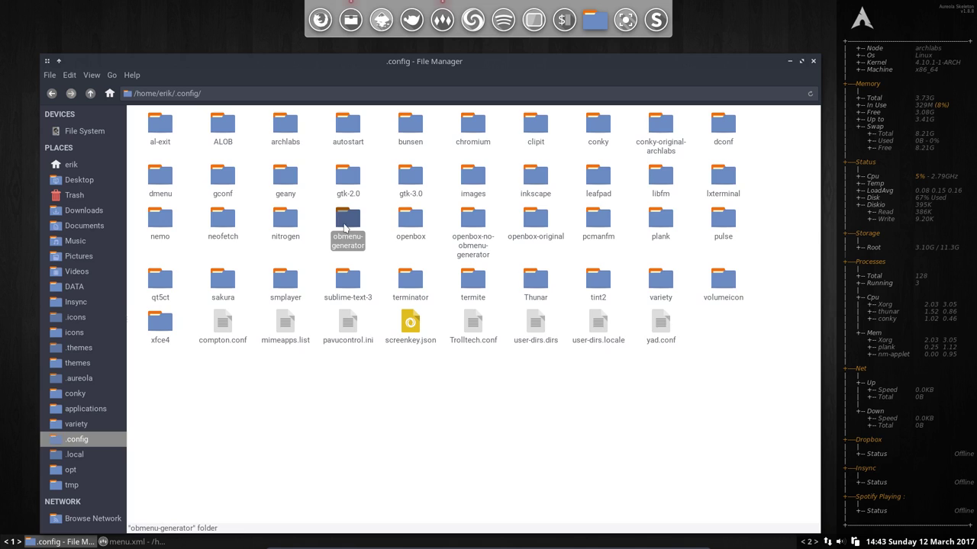
pyautogui.doubleClick(345, 221)
pyautogui.click(224, 125)
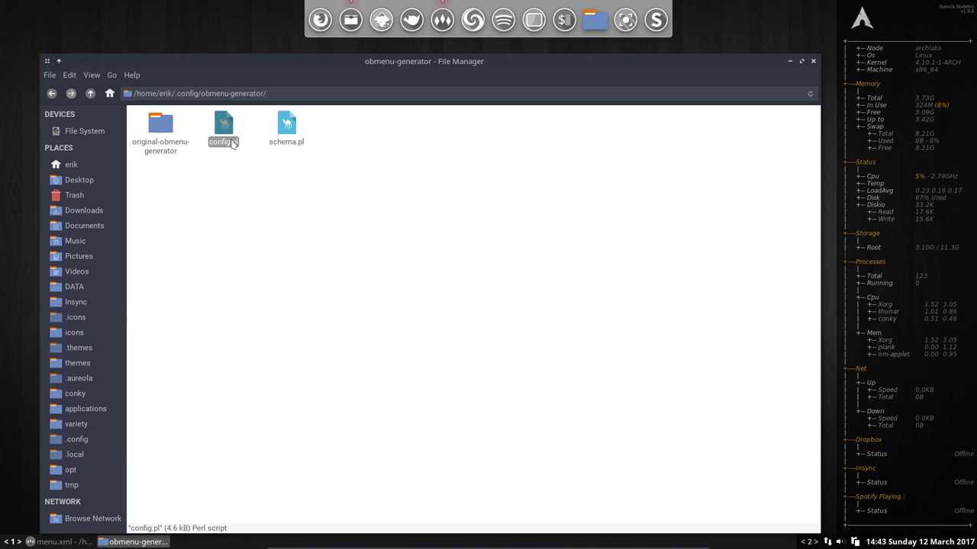
pyautogui.click(288, 126)
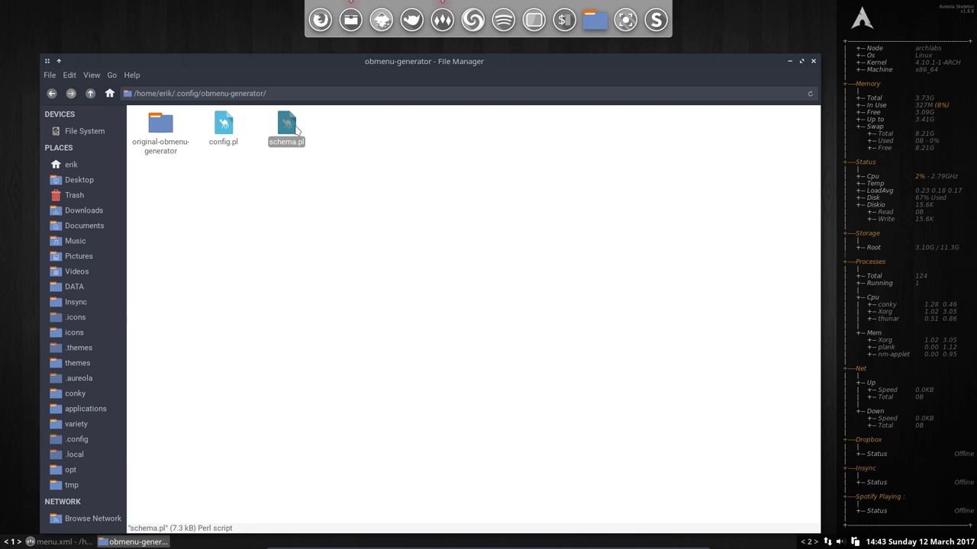
# - Run obmenu-generator without options in a new terminal and check the desktop menu
pyautogui.click(563, 27)
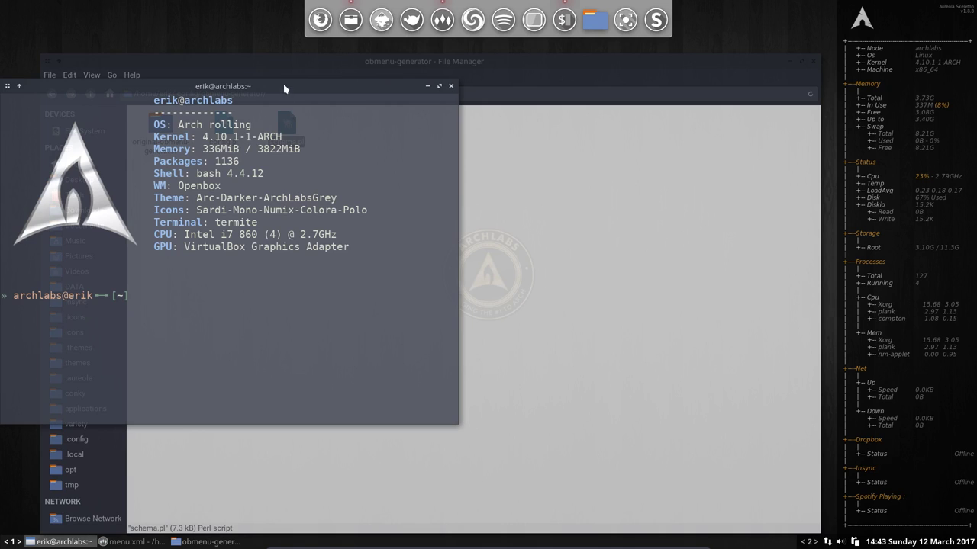
pyautogui.moveTo(283, 88); pyautogui.dragTo(583, 149)
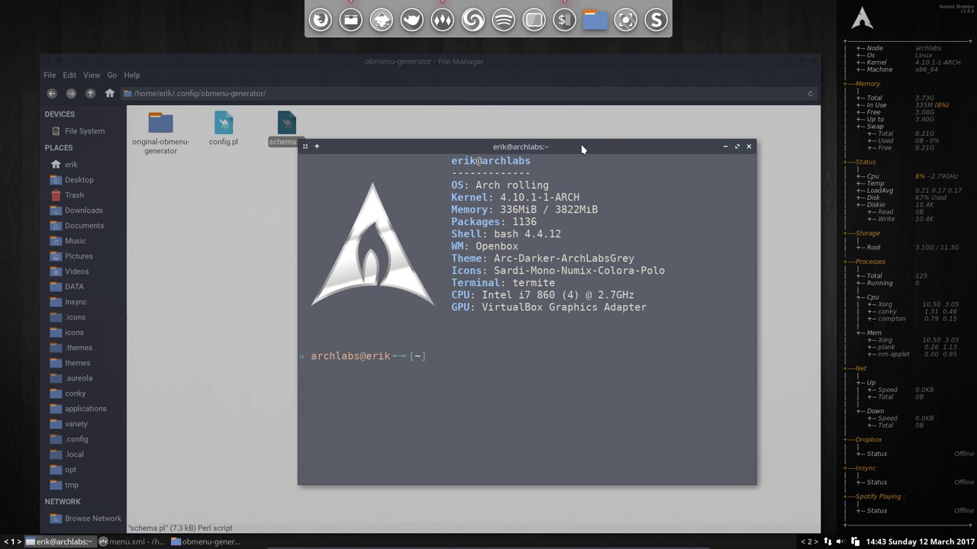
pyautogui.write('obm')
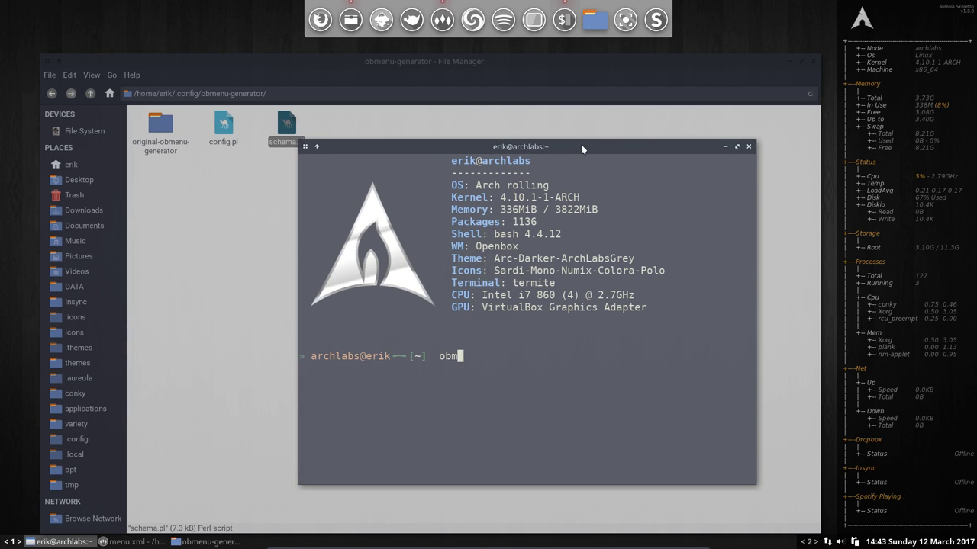
pyautogui.write('enu-gen')
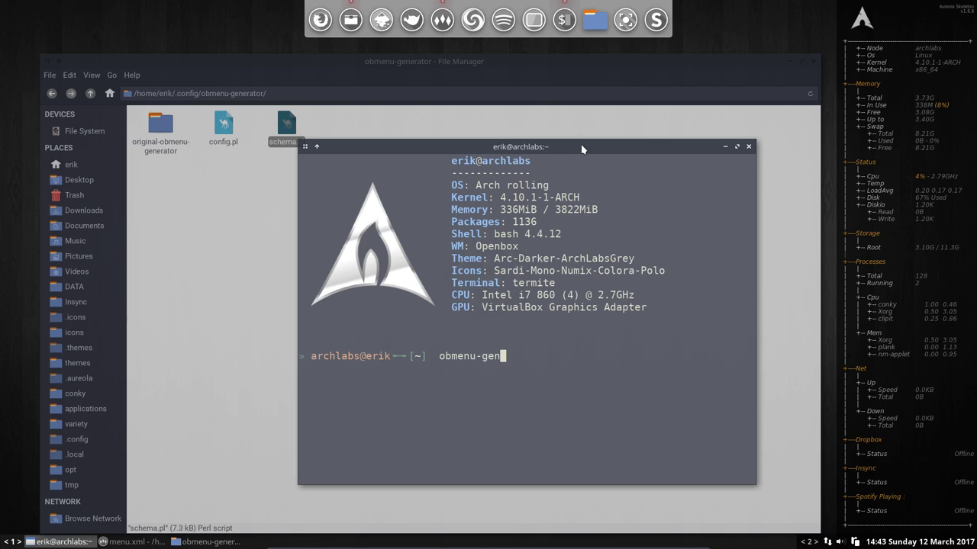
pyautogui.press('Tab')
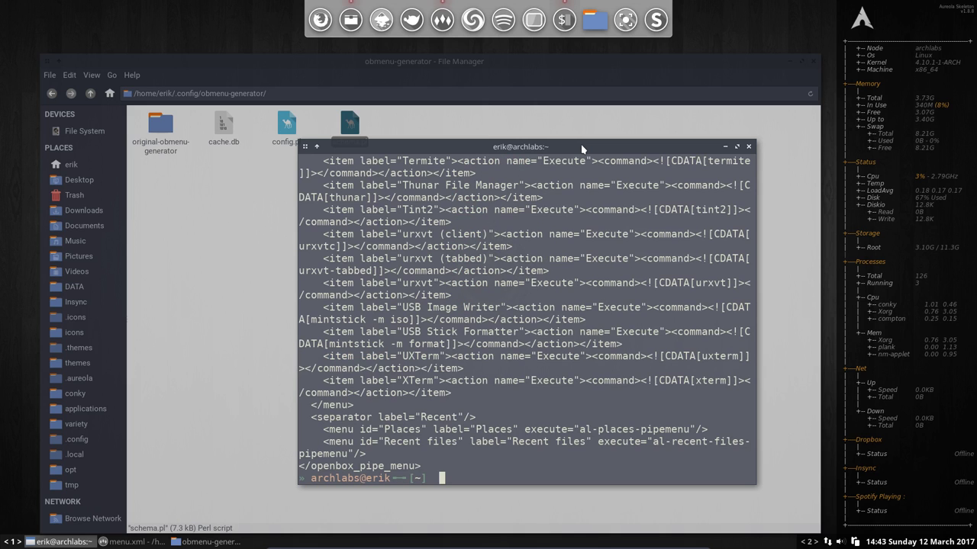
pyautogui.rightClick(716, 34)
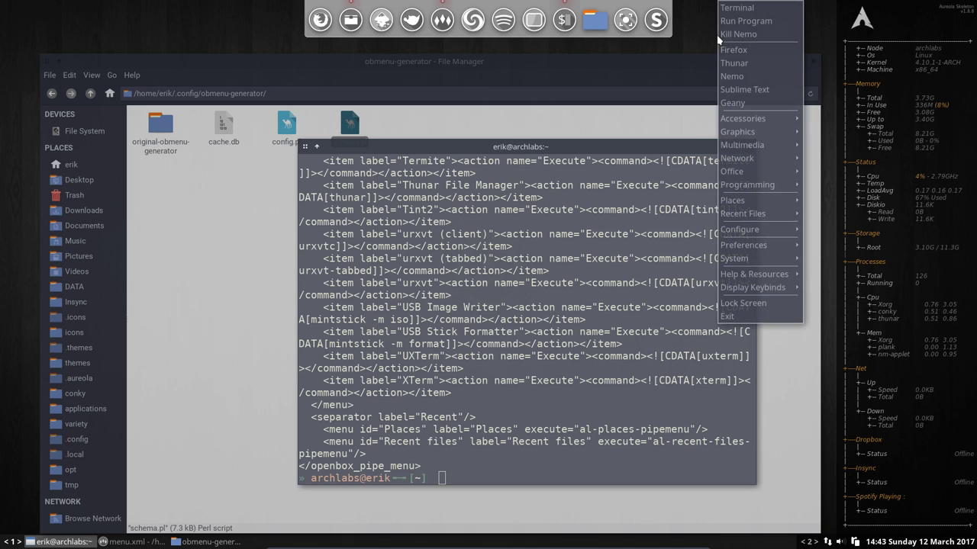
pyautogui.click(700, 38)
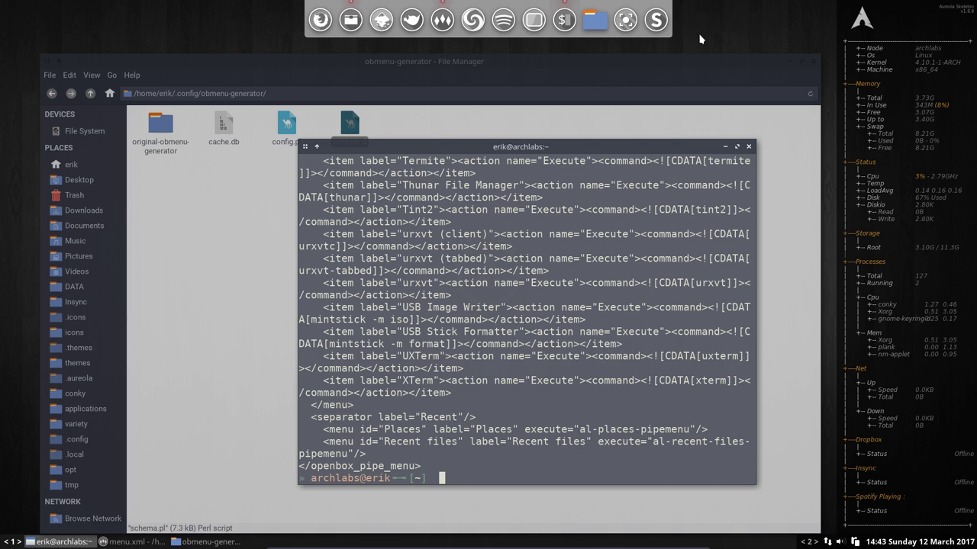
# - Print the obmenu-generator help text with the -h option
pyautogui.write('obmenu-generator -h')
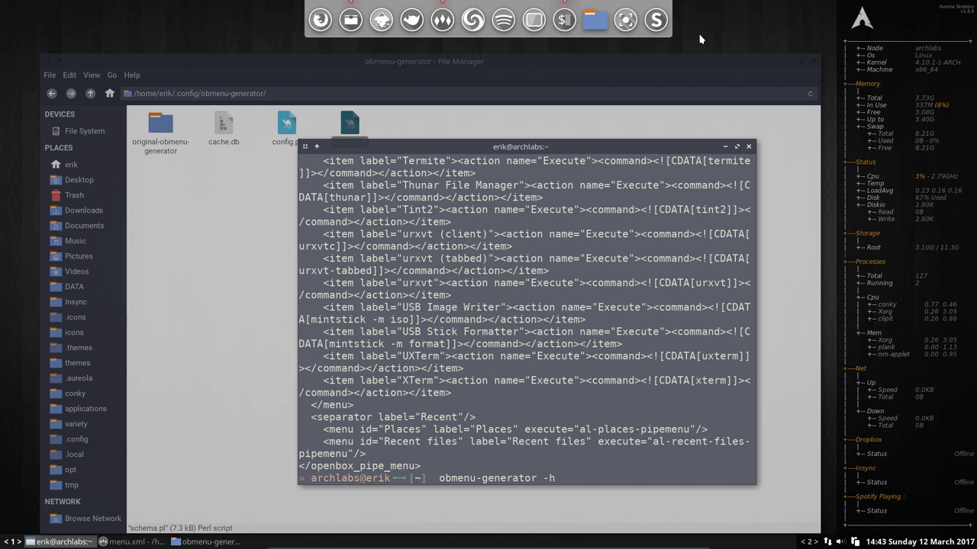
pyautogui.press('Return')
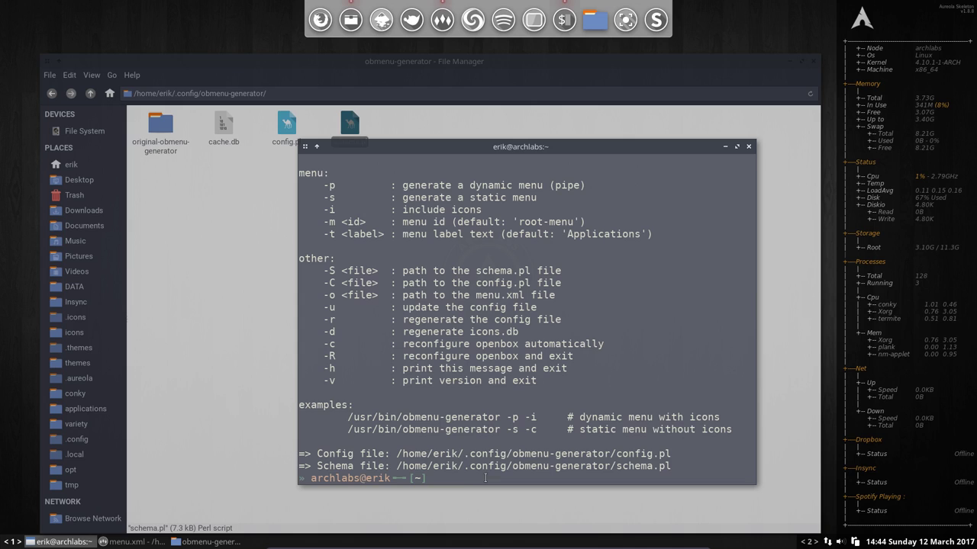
pyautogui.write('/usr/bin/ob')
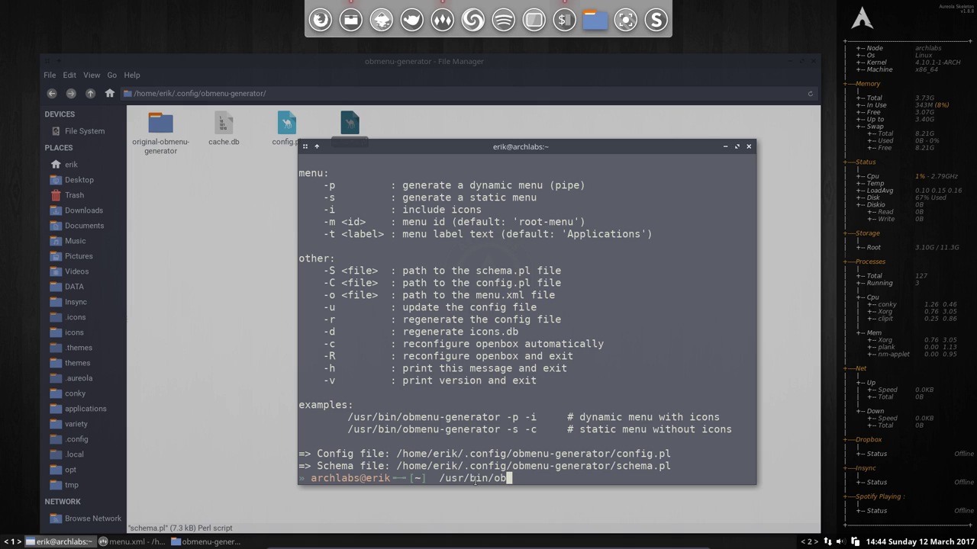
pyautogui.write('menu-')
pyautogui.press('BackSpace')
pyautogui.press('BackSpace')
pyautogui.press('BackSpace')
pyautogui.press('BackSpace')
pyautogui.press('BackSpace')
pyautogui.press('BackSpace')
pyautogui.press('BackSpace')
pyautogui.press('BackSpace')
pyautogui.press('BackSpace')
pyautogui.press('BackSpace')
pyautogui.press('BackSpace')
pyautogui.press('BackSpace')
pyautogui.press('BackSpace')
pyautogui.press('BackSpace')
pyautogui.press('BackSpace')
pyautogui.press('BackSpace')
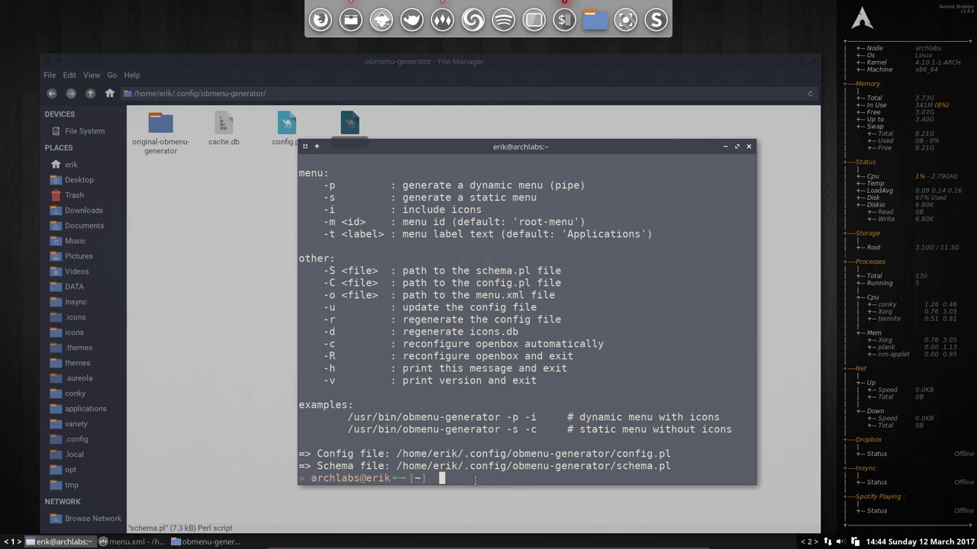
# - Generate a static Openbox menu with icons by running obmenu-generator -s -i
pyautogui.write('obmenu-g')
pyautogui.press('Tab')
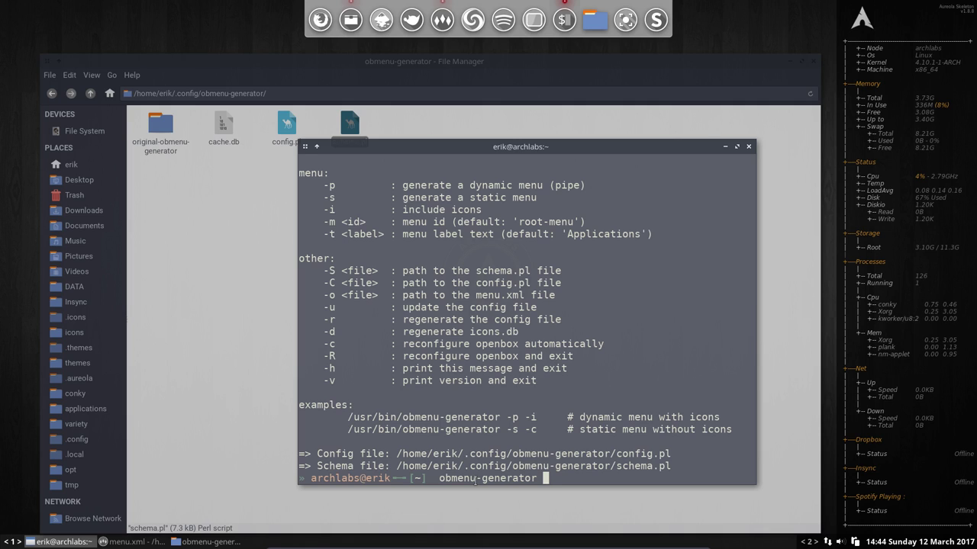
pyautogui.write('-s -i')
pyautogui.moveTo(575, 429); pyautogui.dragTo(627, 417)
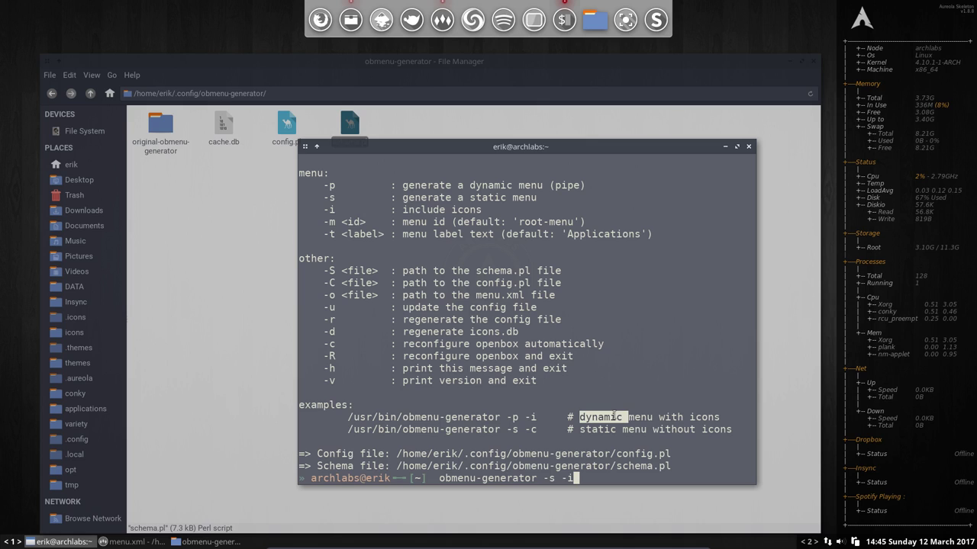
pyautogui.click(690, 416)
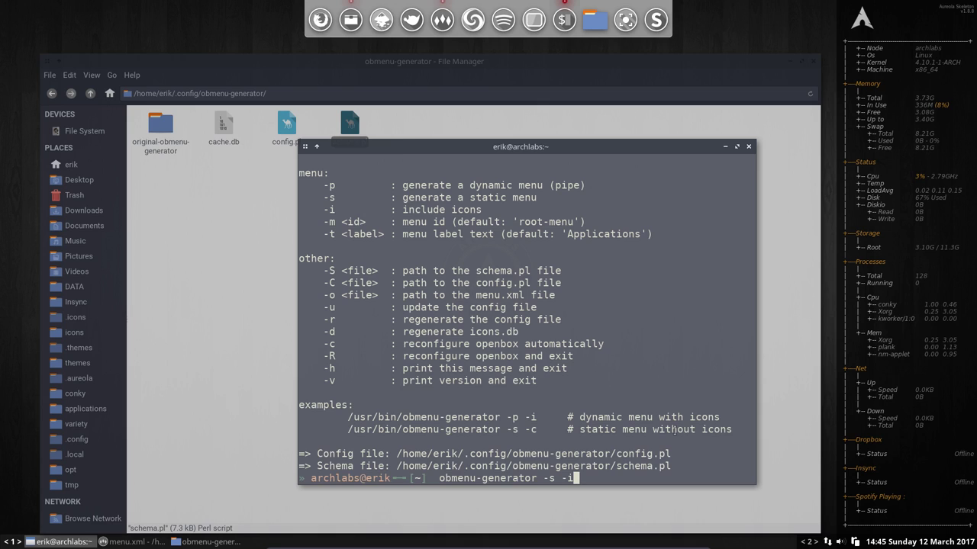
pyautogui.press('Return')
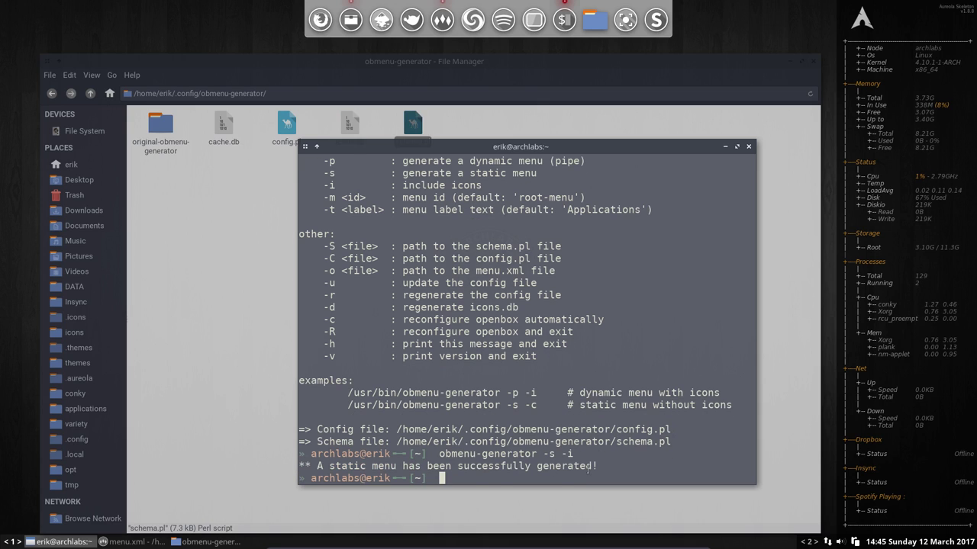
# - Minimize the file manager, switch to Geany and reload the regenerated menu.xml from disk
pyautogui.click(218, 203)
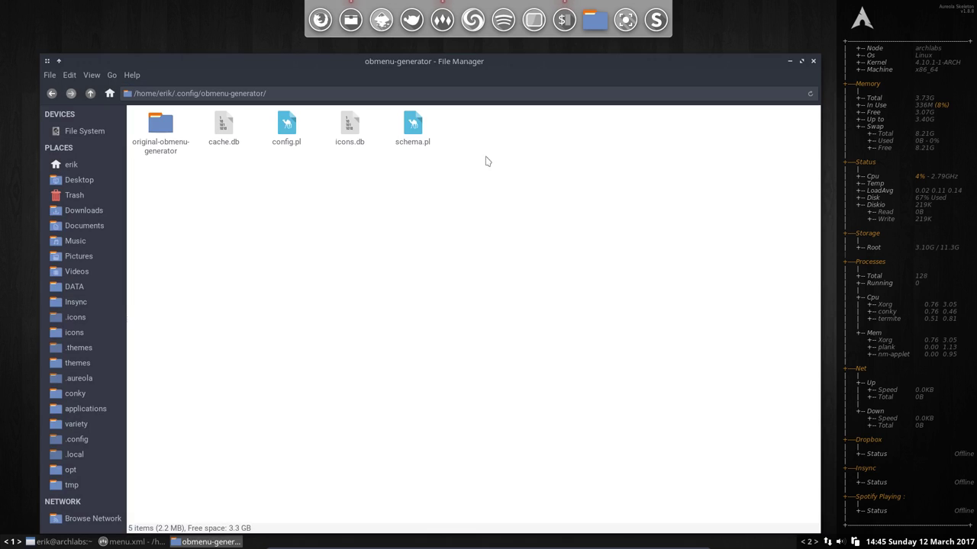
pyautogui.click(790, 63)
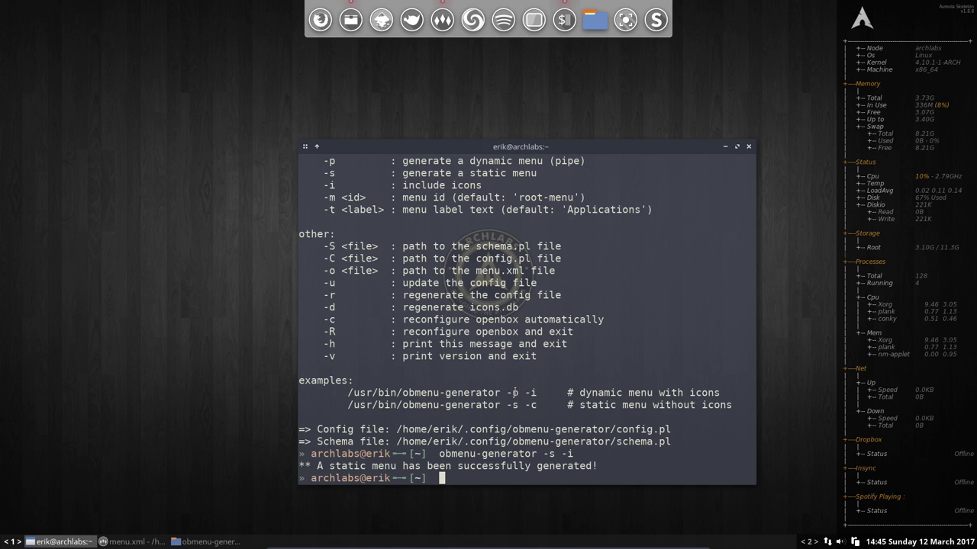
pyautogui.click(157, 542)
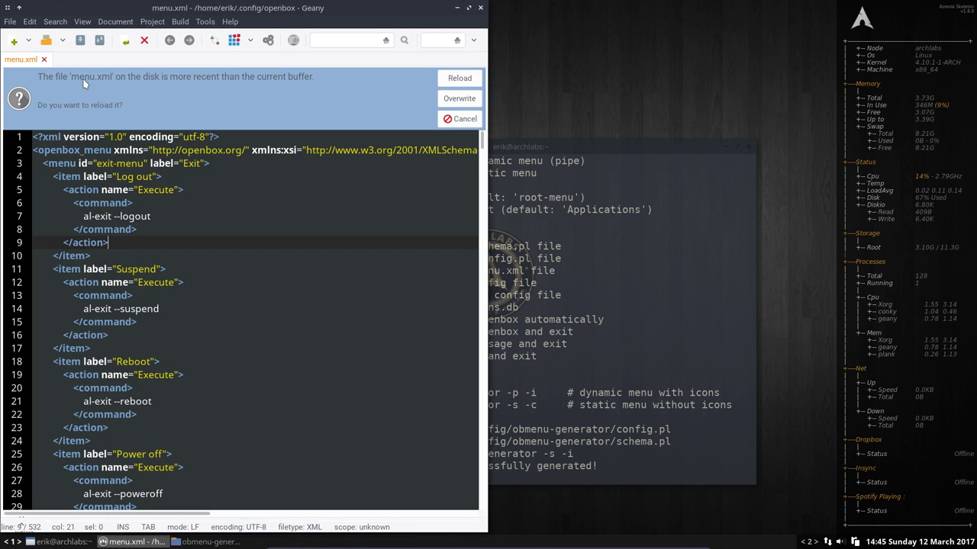
pyautogui.click(458, 78)
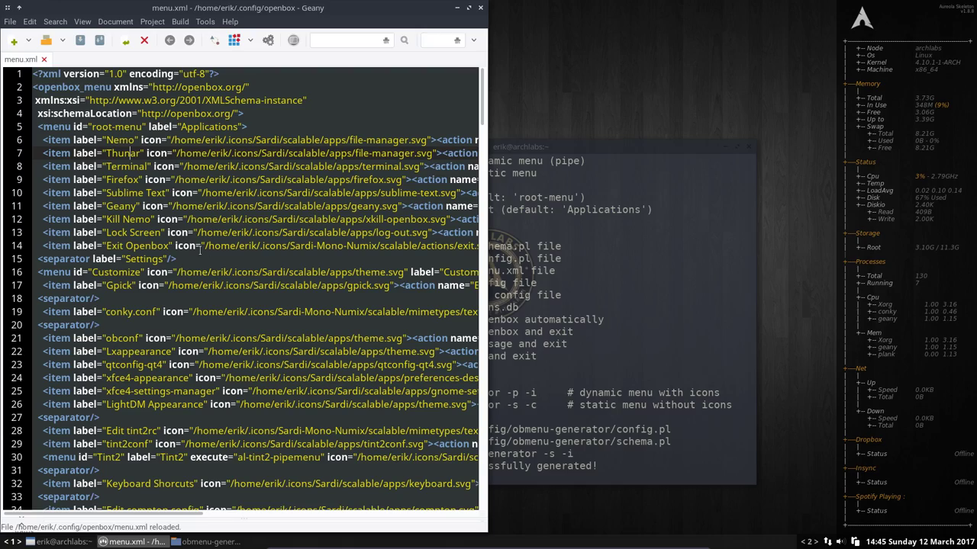
# - Look through the regenerated menu.xml, check the desktop menu, and restart Openbox to load the new menu
pyautogui.scroll(-20, 200, 252)
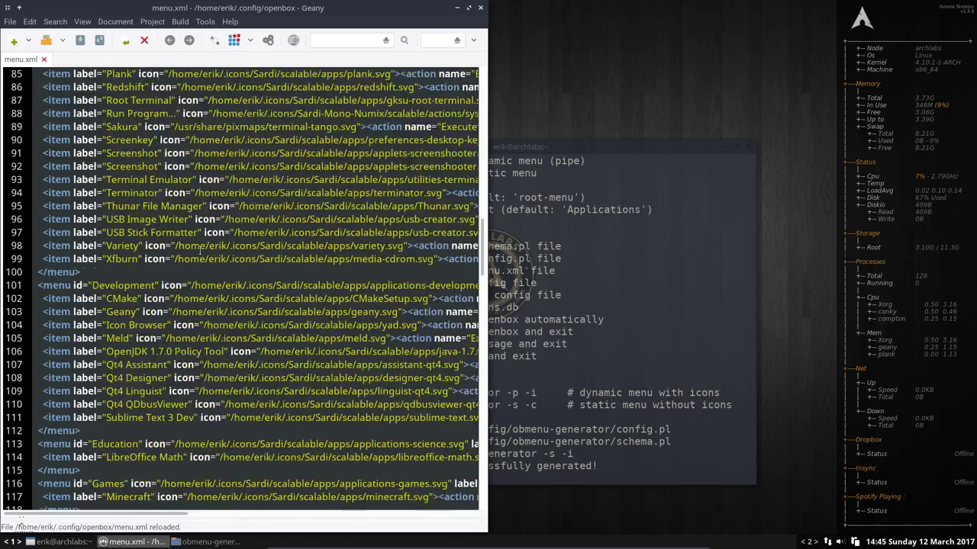
pyautogui.rightClick(554, 63)
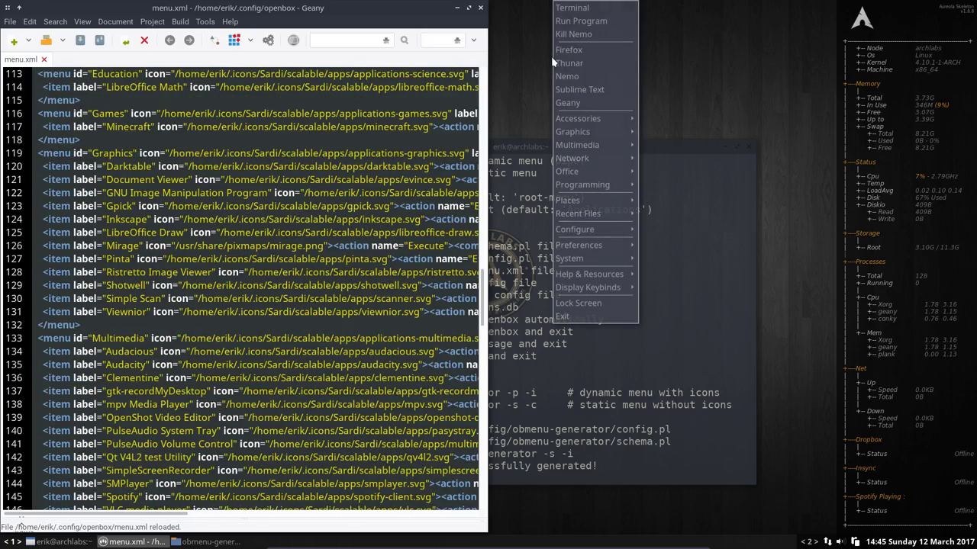
pyautogui.click(535, 81)
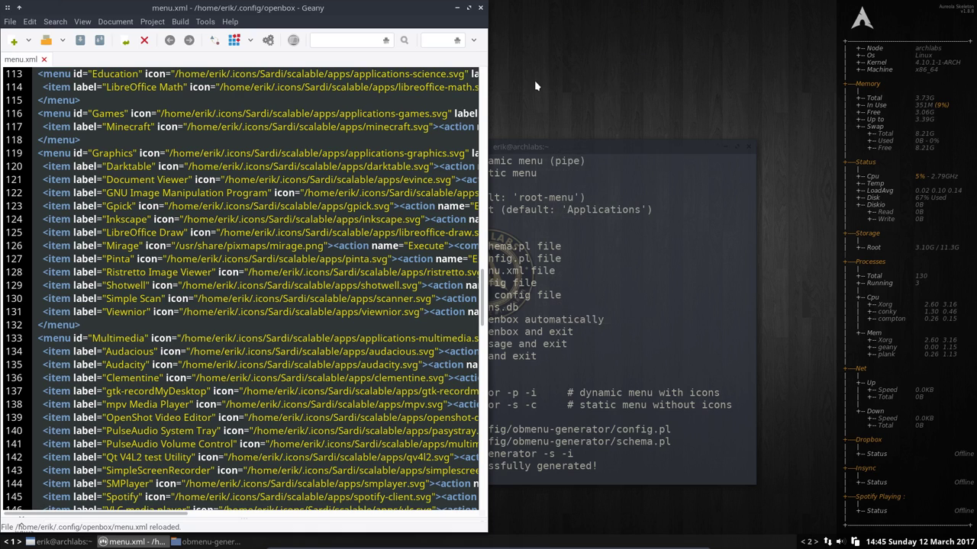
pyautogui.rightClick(535, 83)
pyautogui.moveTo(589, 237)
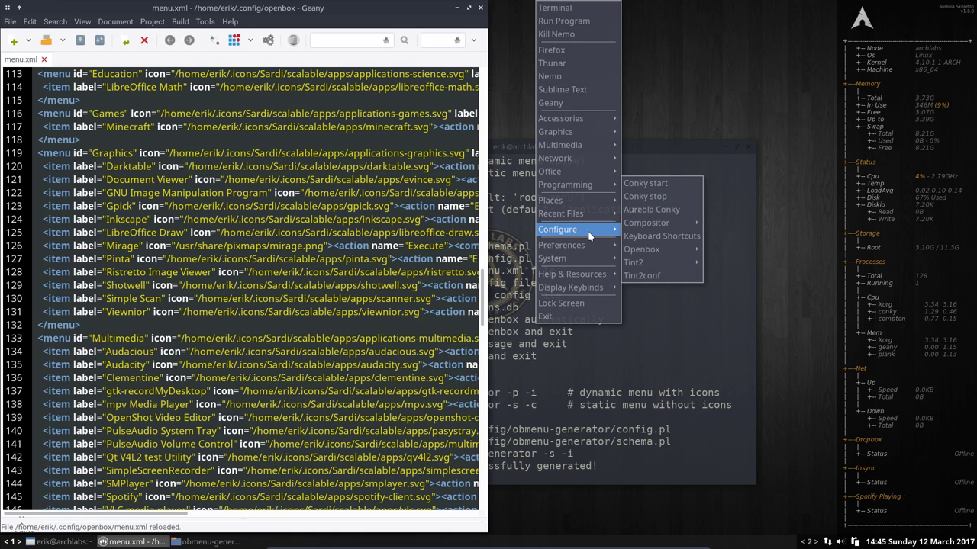
pyautogui.moveTo(647, 248)
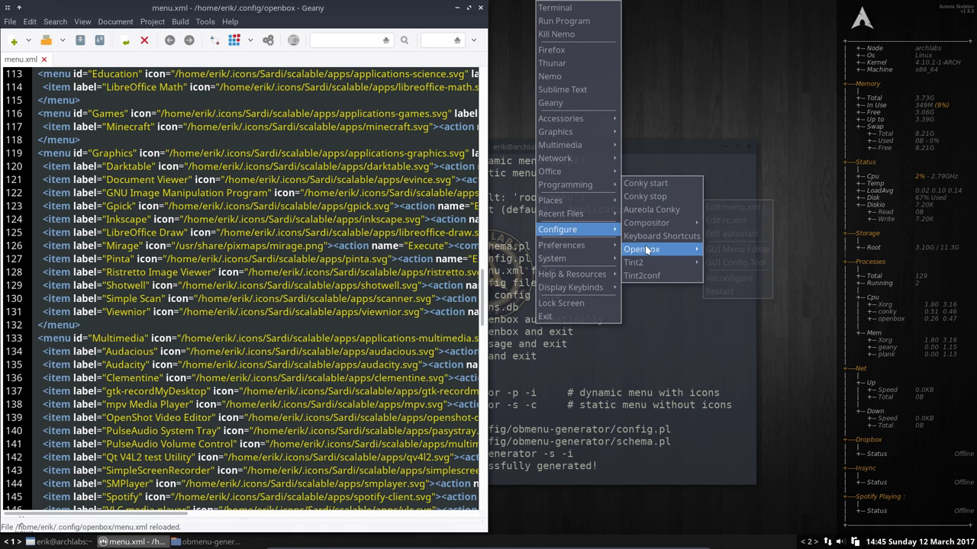
pyautogui.click(733, 292)
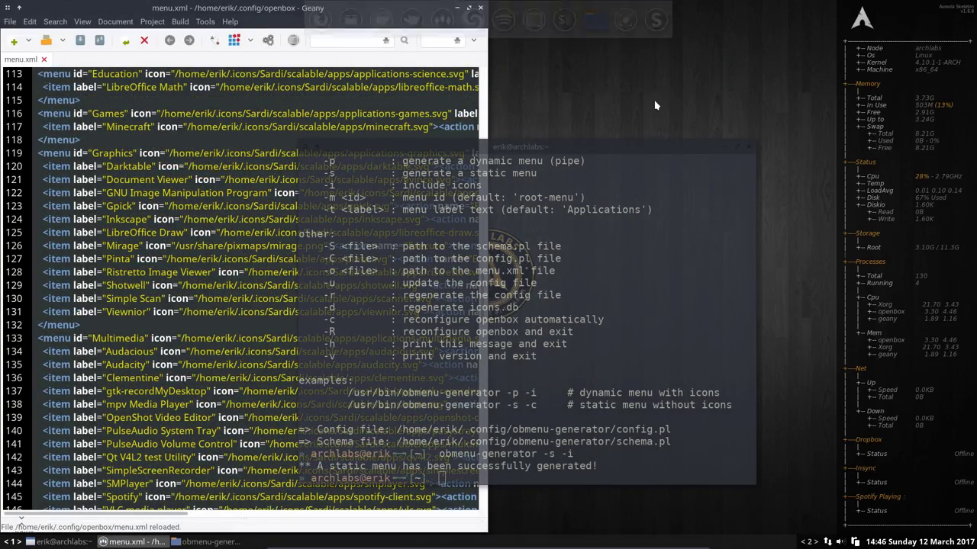
# - Check the reloaded desktop menu and highlight the -i and -c options in the terminal's obmenu-generator text
pyautogui.rightClick(647, 91)
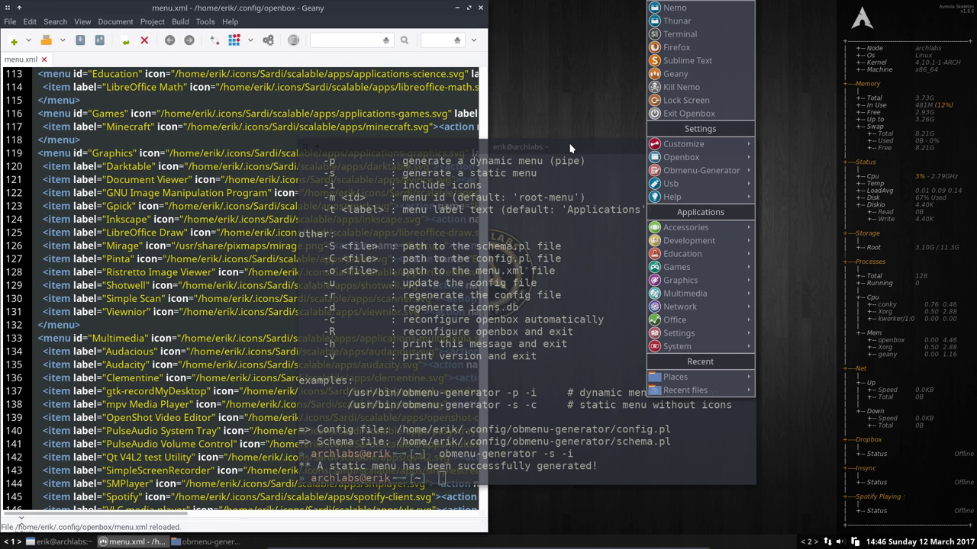
pyautogui.click(531, 147)
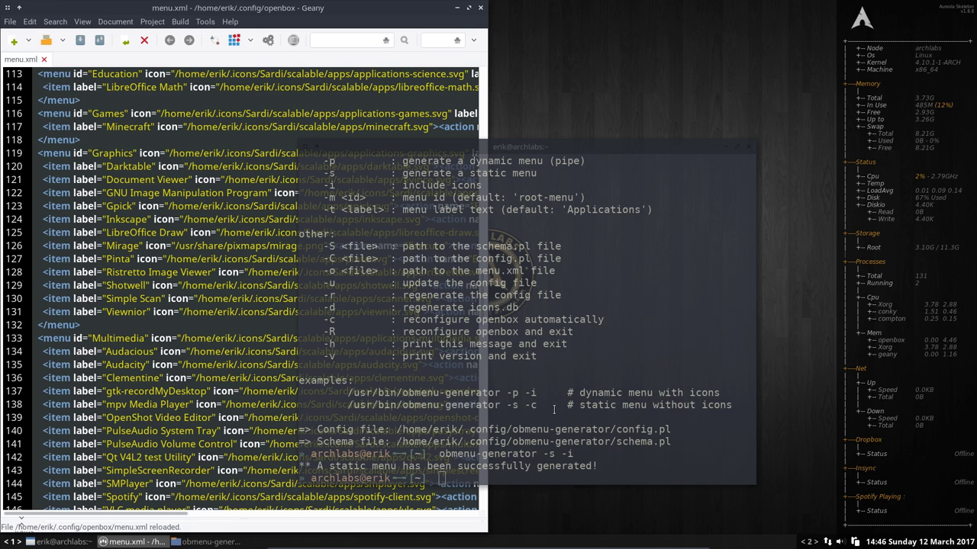
pyautogui.click(565, 455)
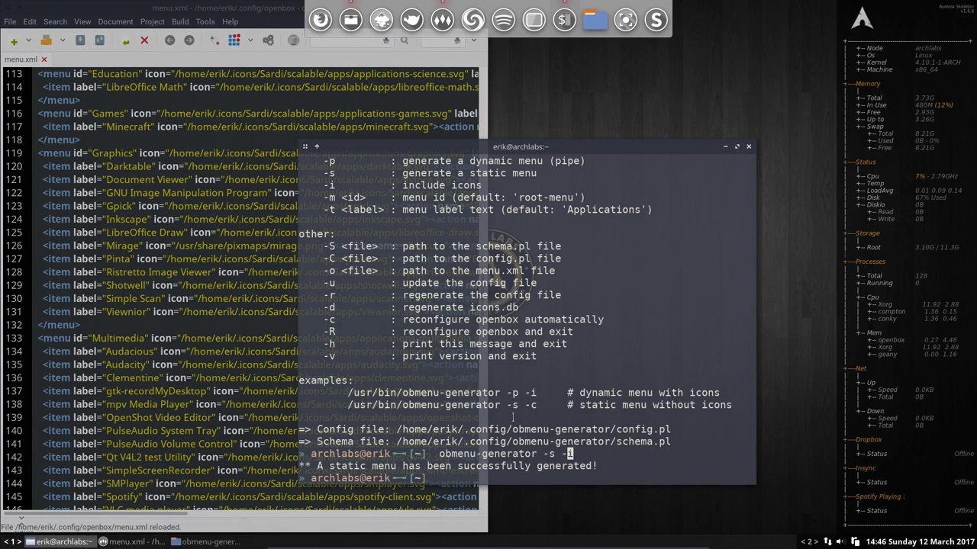
pyautogui.moveTo(522, 405); pyautogui.dragTo(536, 405)
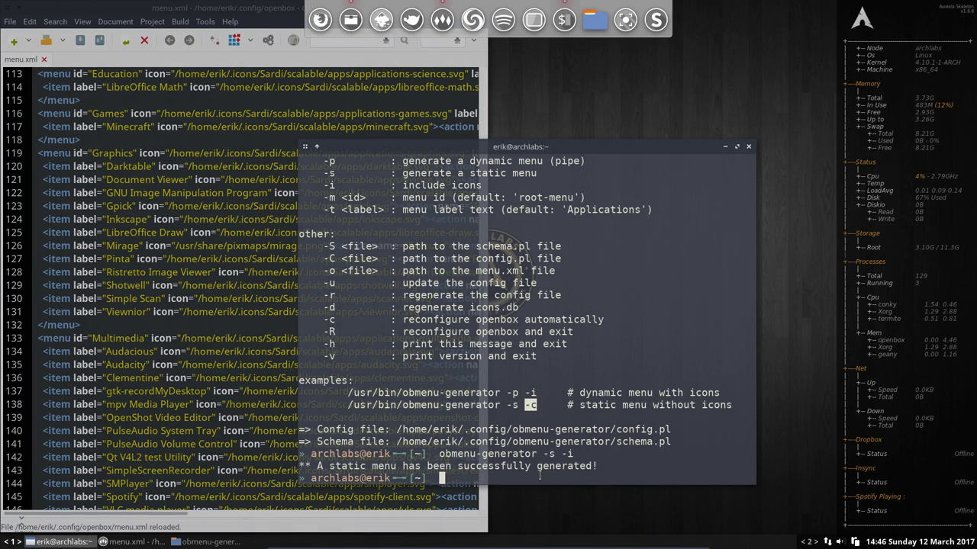
# - Examine the static desktop menu's Usb, Help, Office, Multimedia and other categories, and close it
pyautogui.rightClick(678, 100)
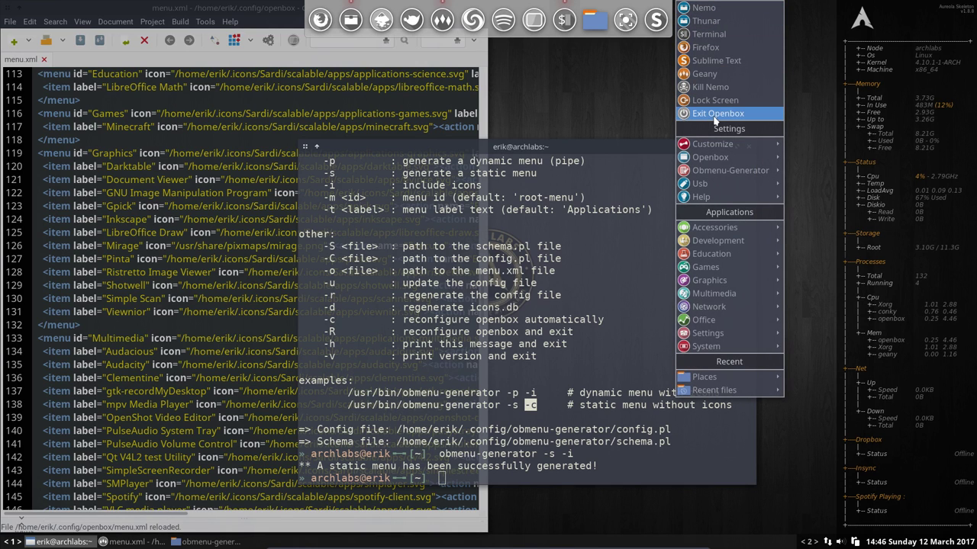
pyautogui.moveTo(707, 187)
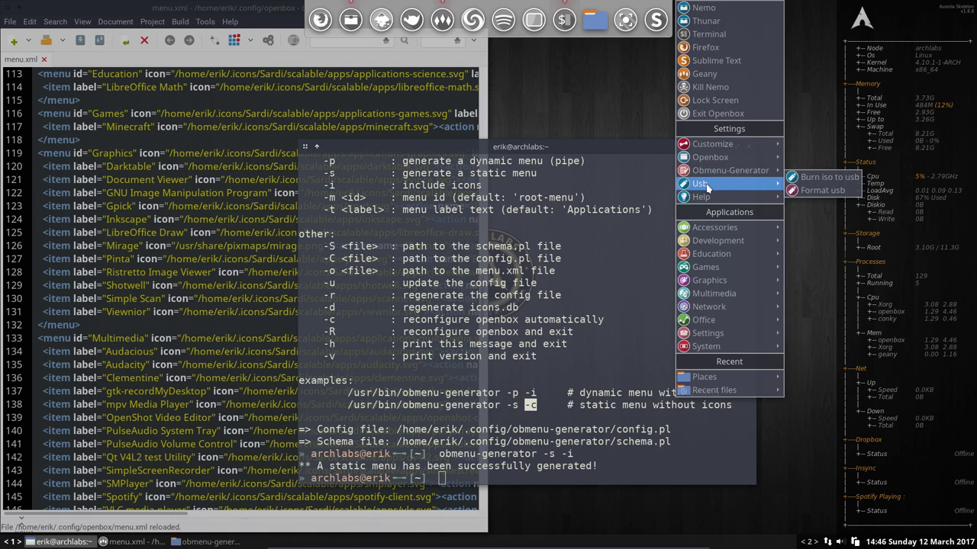
pyautogui.moveTo(744, 192)
pyautogui.moveTo(810, 197)
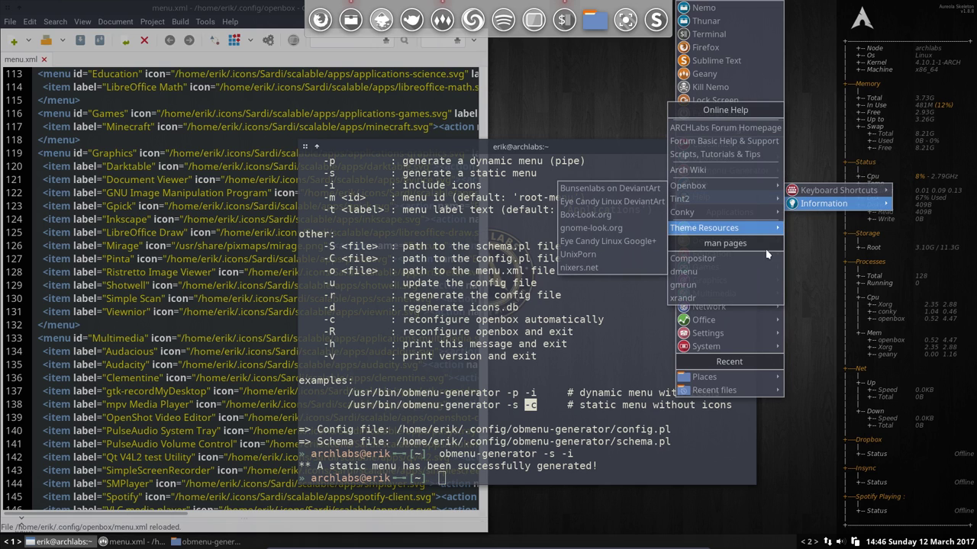
pyautogui.moveTo(751, 345)
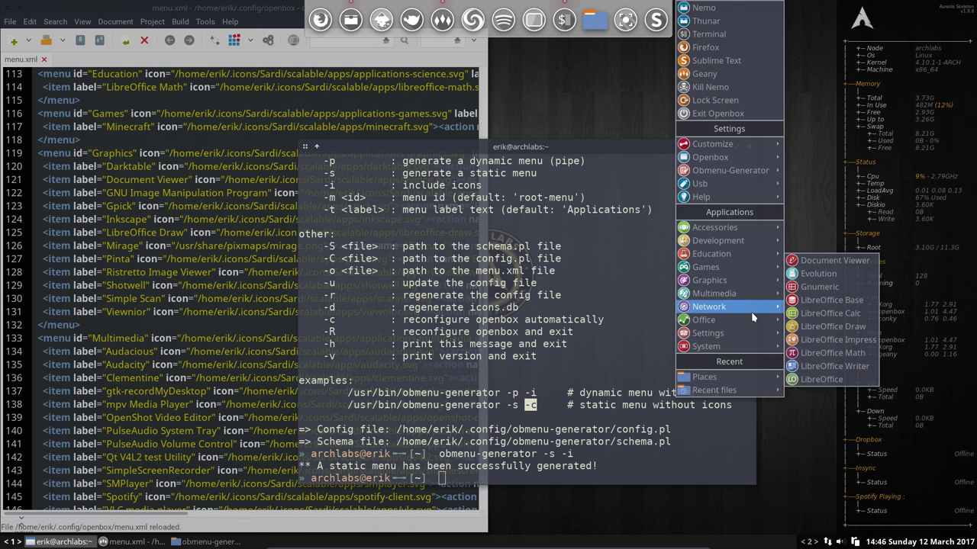
pyautogui.moveTo(754, 309)
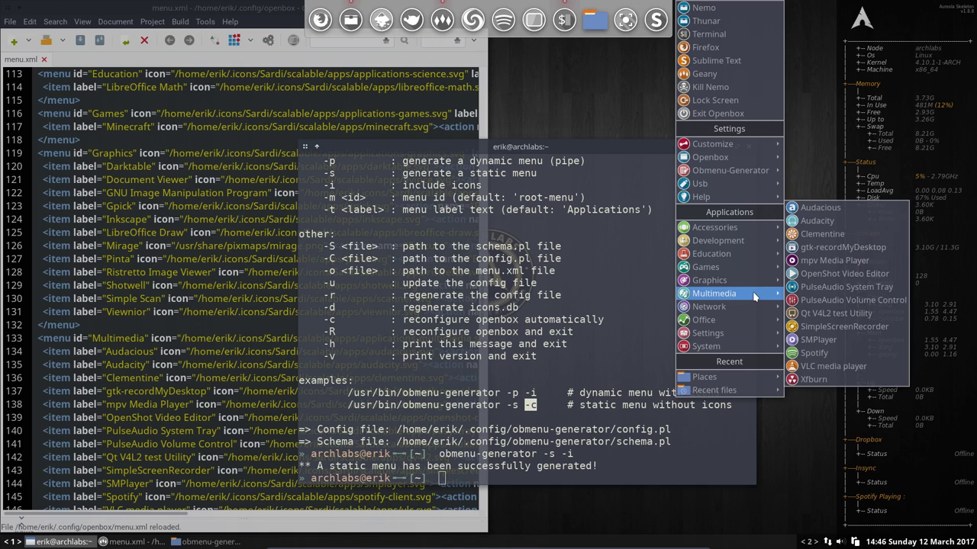
pyautogui.moveTo(755, 284)
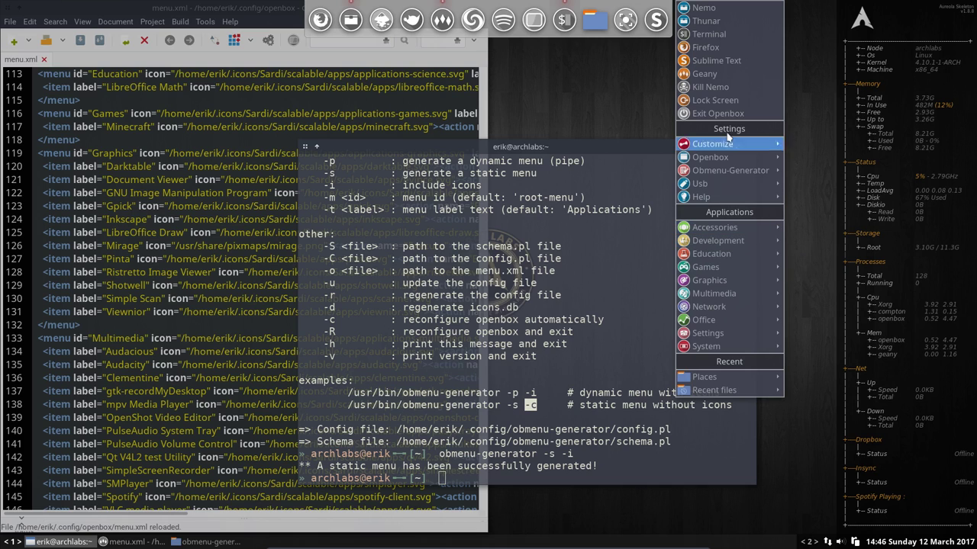
pyautogui.click(590, 87)
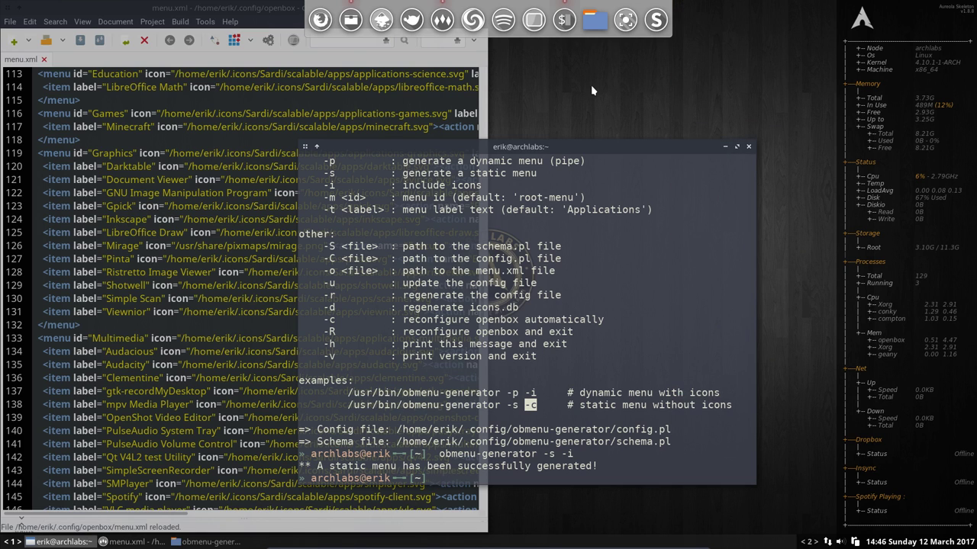
# - Close the terminal and Geany, and bring back the obmenu-generator folder in the file manager
pyautogui.click(747, 148)
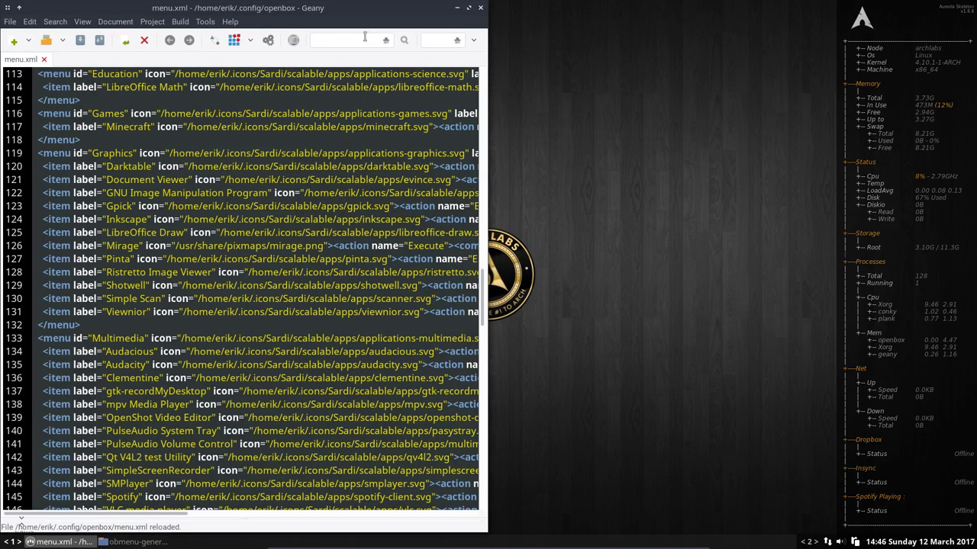
pyautogui.click(482, 9)
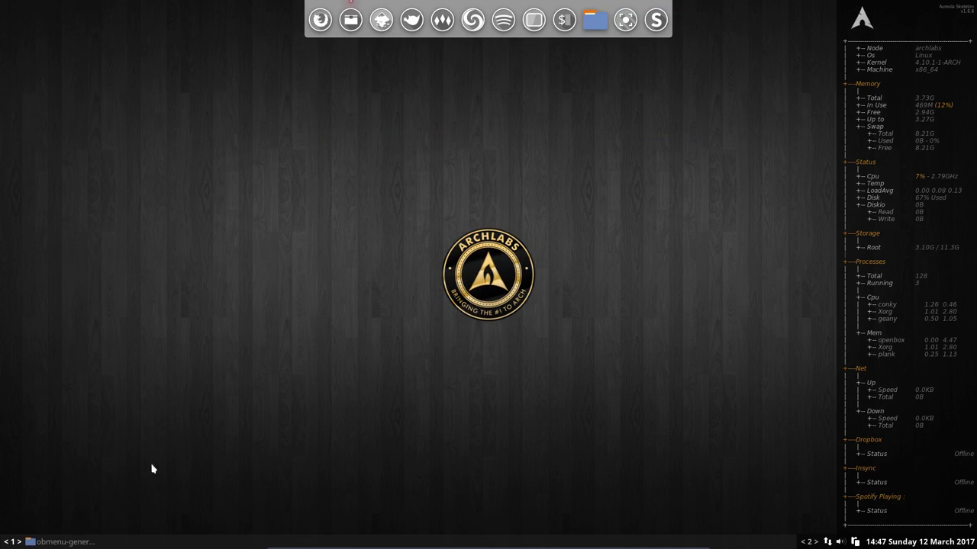
pyautogui.click(63, 542)
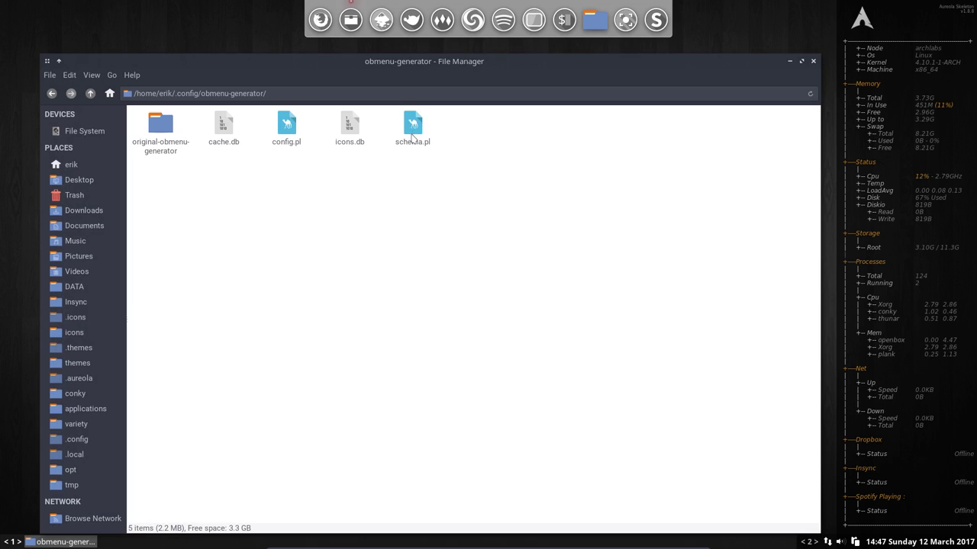
# - Open schema.pl in Sublime Text and select the item lines from nemo through oblogout
pyautogui.click(415, 131)
pyautogui.doubleClick(414, 131)
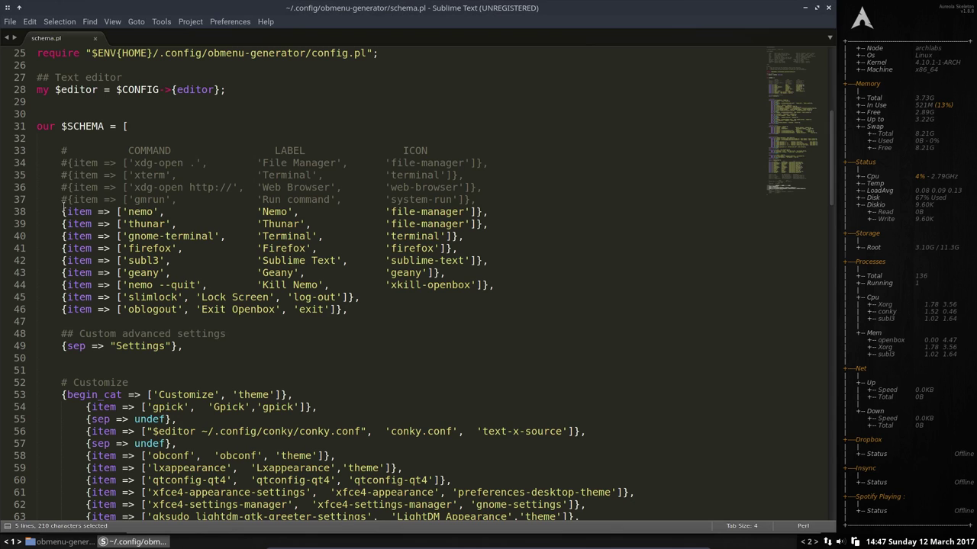
pyautogui.moveTo(64, 206); pyautogui.dragTo(371, 312)
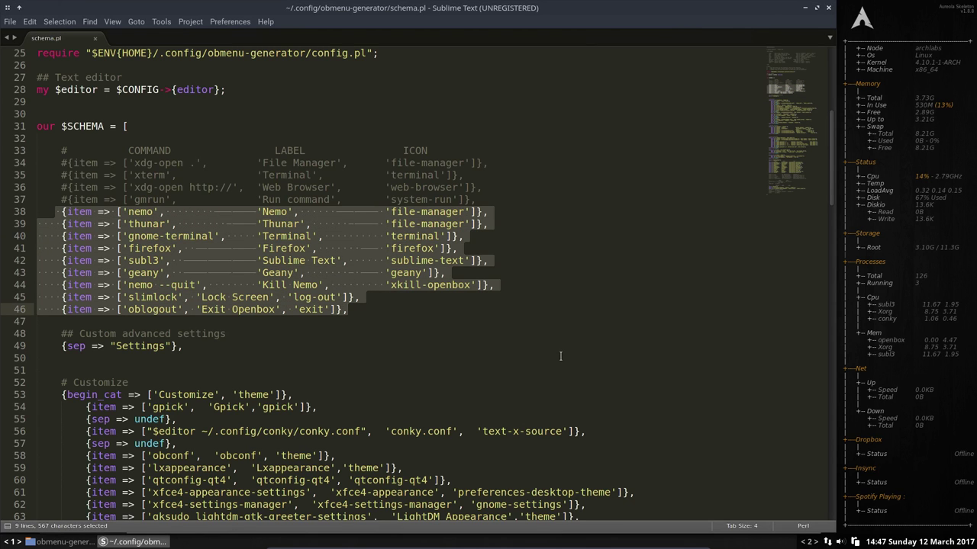
# - Compare the schema.pl entries with the desktop menu, including its Accessories and Customize submenus
pyautogui.press('super+space')
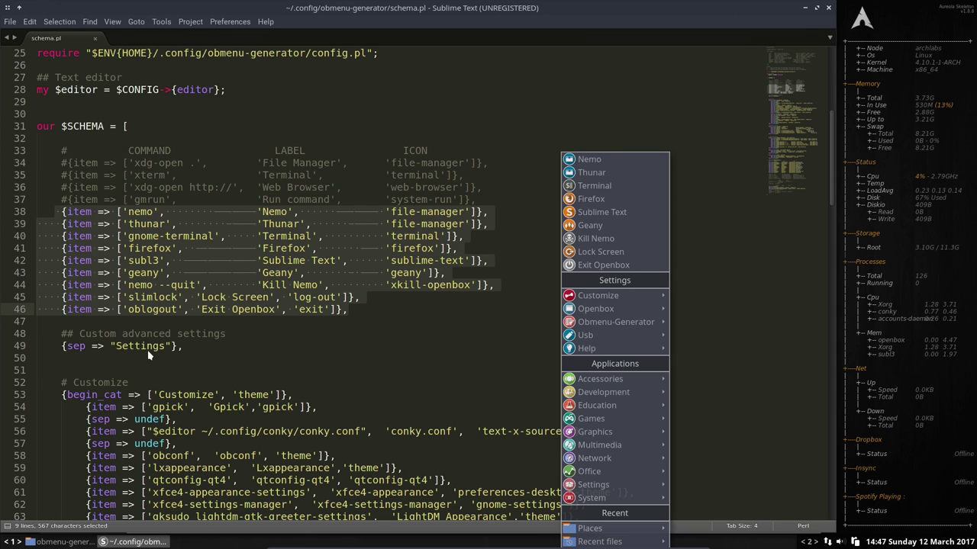
pyautogui.moveTo(615, 378)
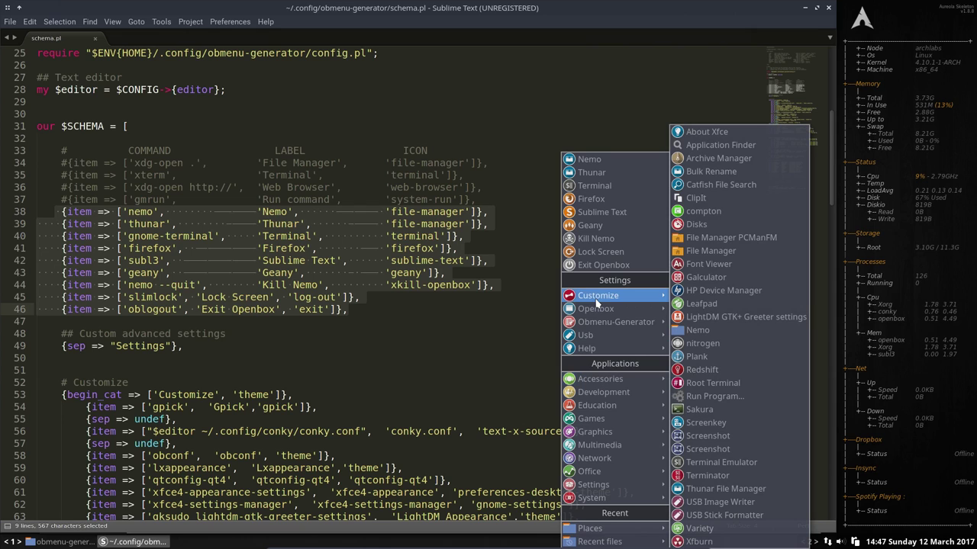
pyautogui.moveTo(596, 302)
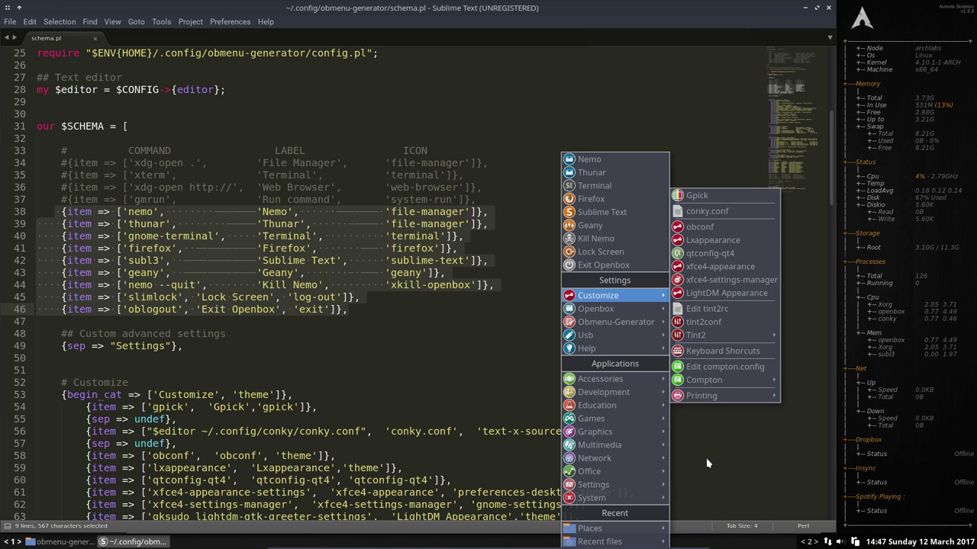
pyautogui.click(340, 388)
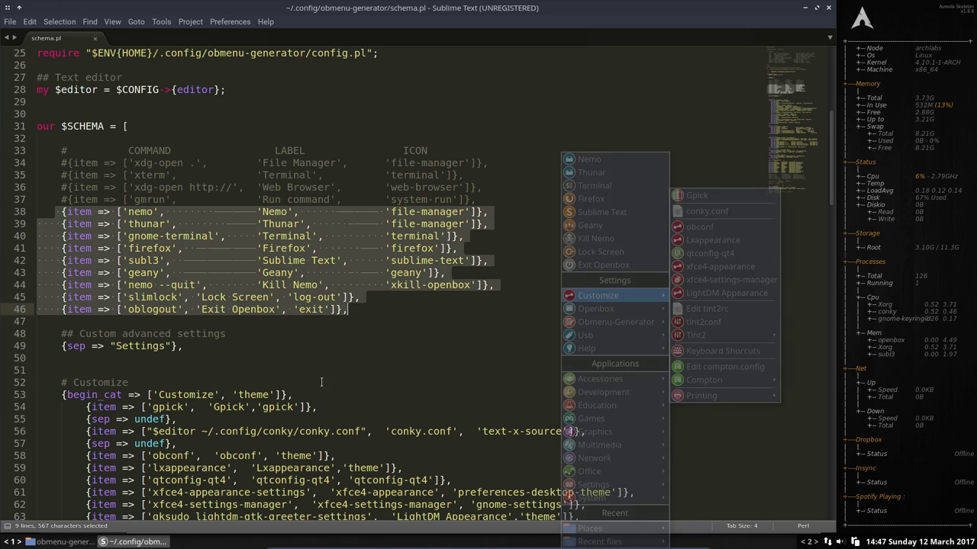
pyautogui.click(534, 162)
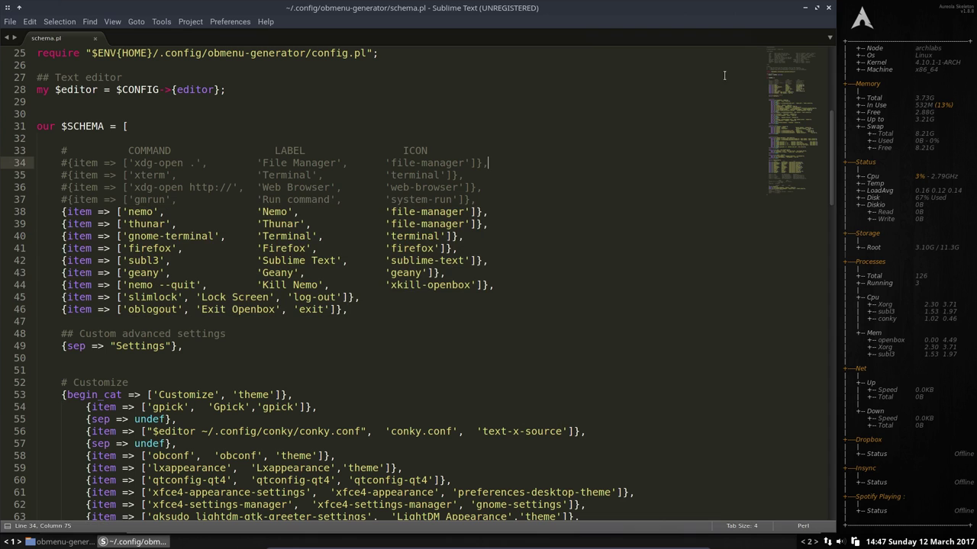
# - Close Sublime Text and the file manager, and generate a pipe menu with icons from the desktop menu
pyautogui.click(828, 9)
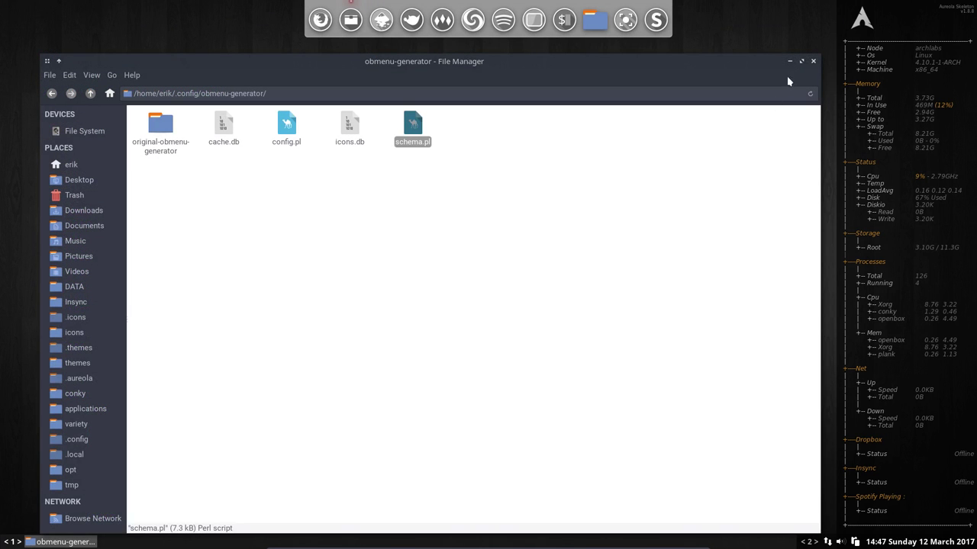
pyautogui.click(812, 62)
pyautogui.rightClick(414, 209)
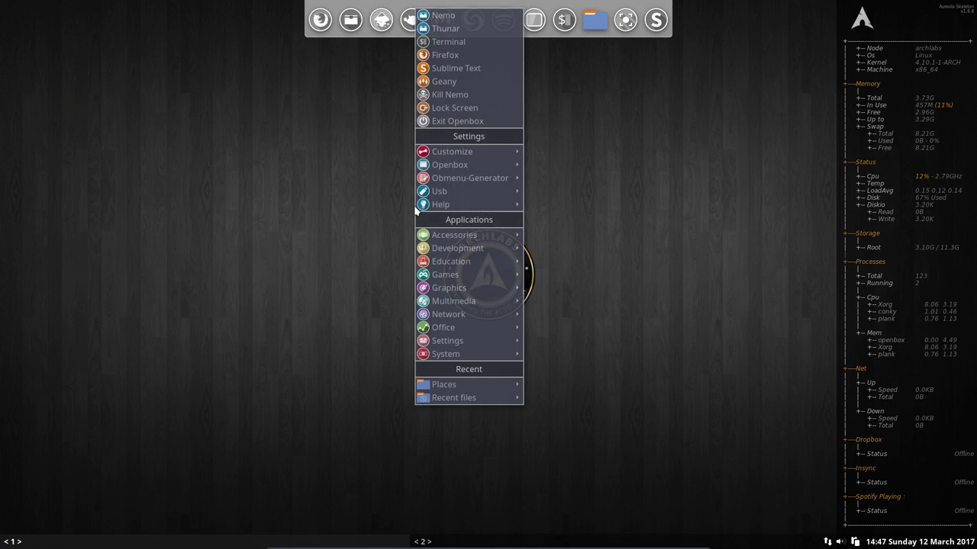
pyautogui.moveTo(473, 179)
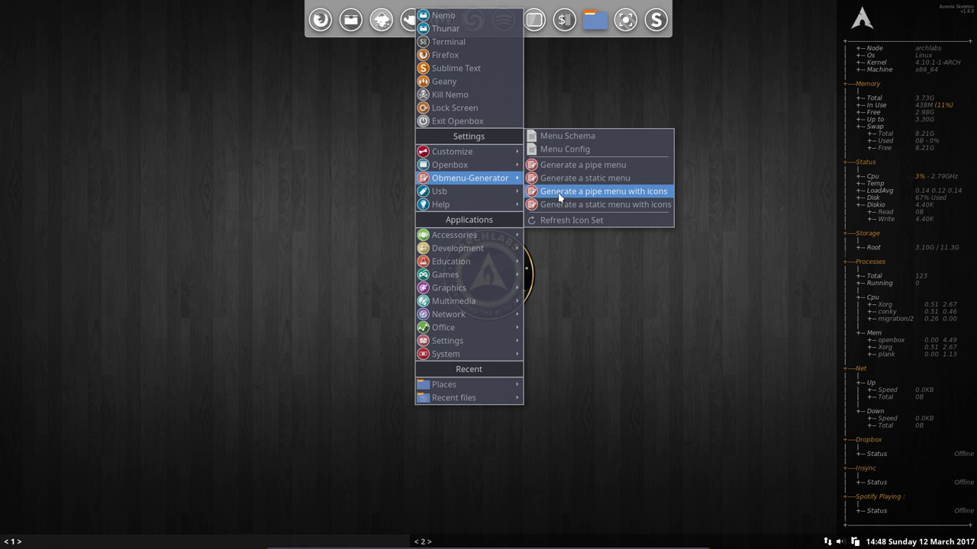
pyautogui.click(619, 192)
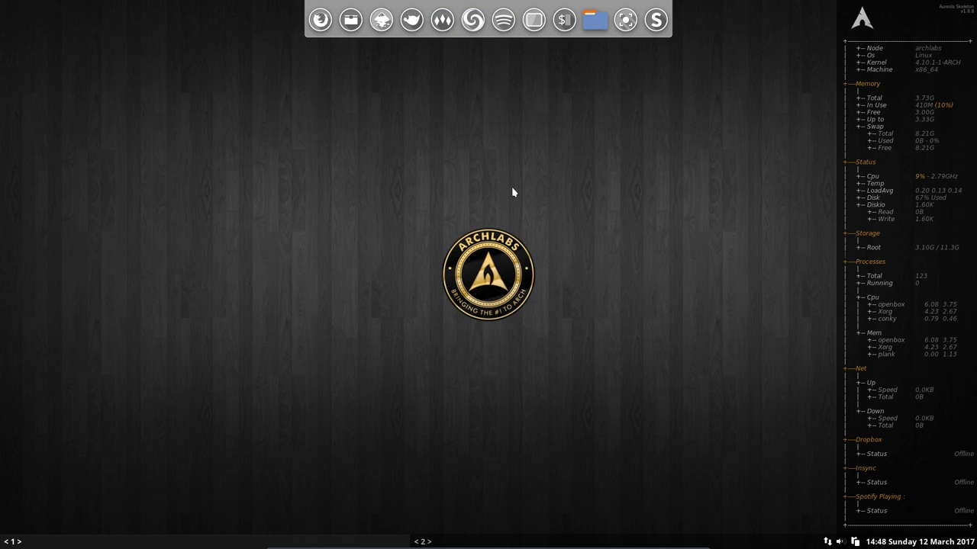
# - View menu.xml in Geany, highlight the obmenu-generator -i command on the root-menu line, and check the desktop menu
pyautogui.click(442, 20)
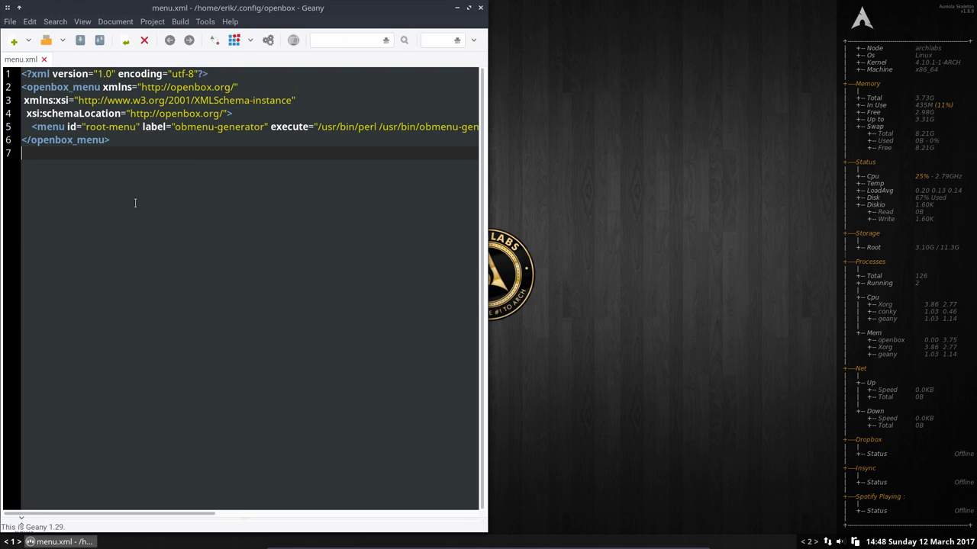
pyautogui.moveTo(170, 514); pyautogui.dragTo(259, 527)
pyautogui.click(125, 128)
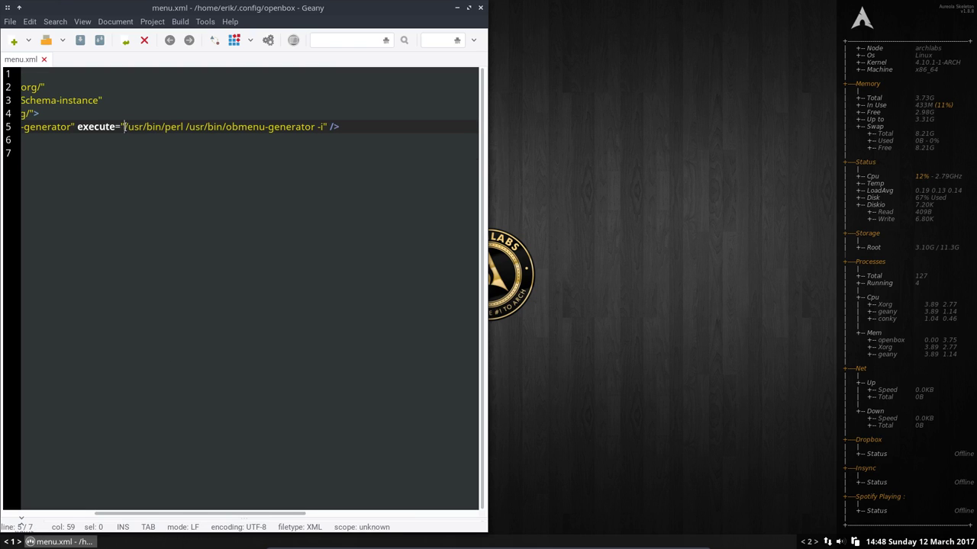
pyautogui.moveTo(125, 127); pyautogui.dragTo(320, 127)
pyautogui.click(187, 126)
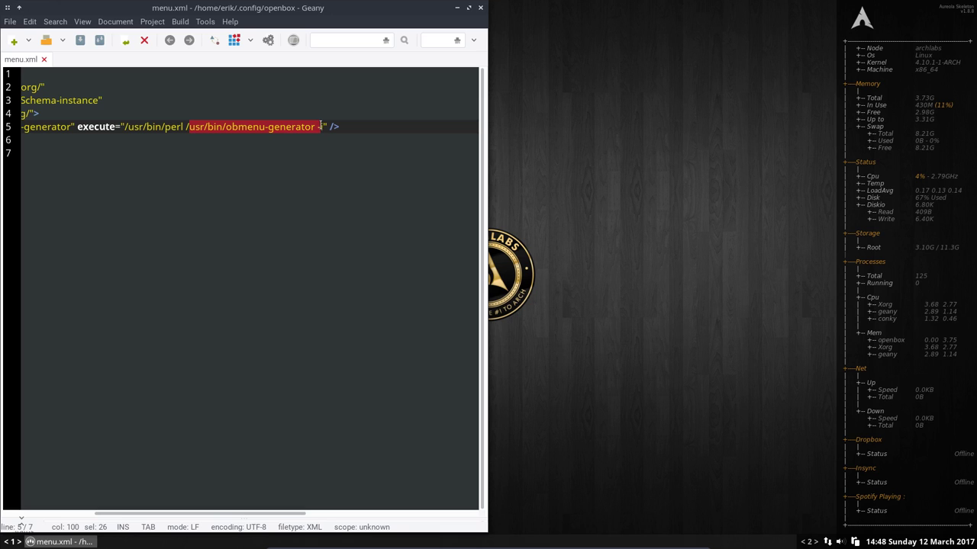
pyautogui.rightClick(596, 189)
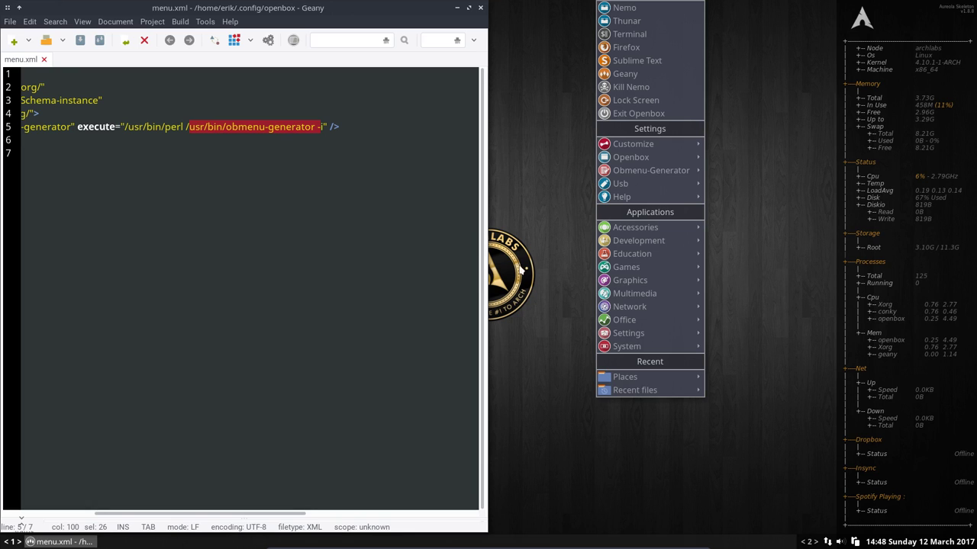
# - Generate a static Openbox menu without icons from the desktop menu's Obmenu-Generator entries
pyautogui.click(528, 264)
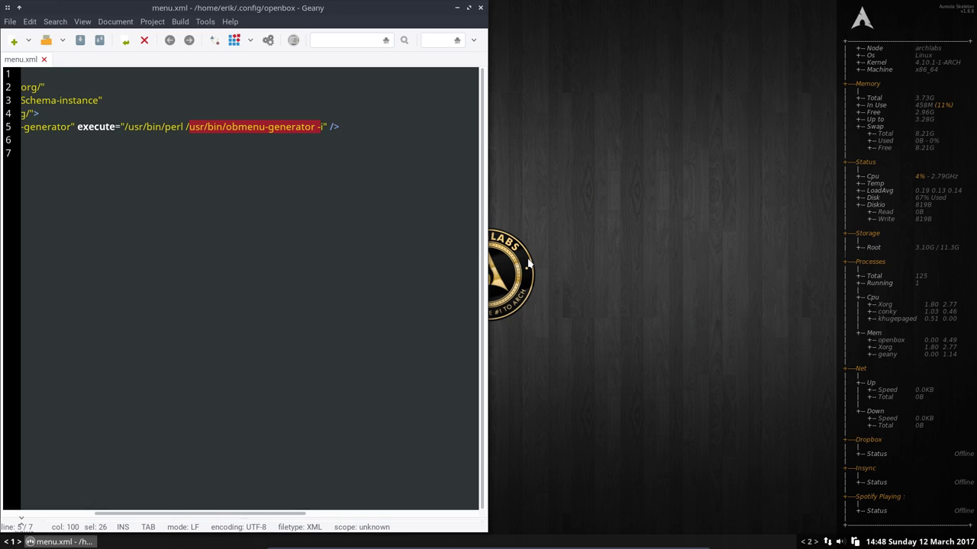
pyautogui.rightClick(528, 264)
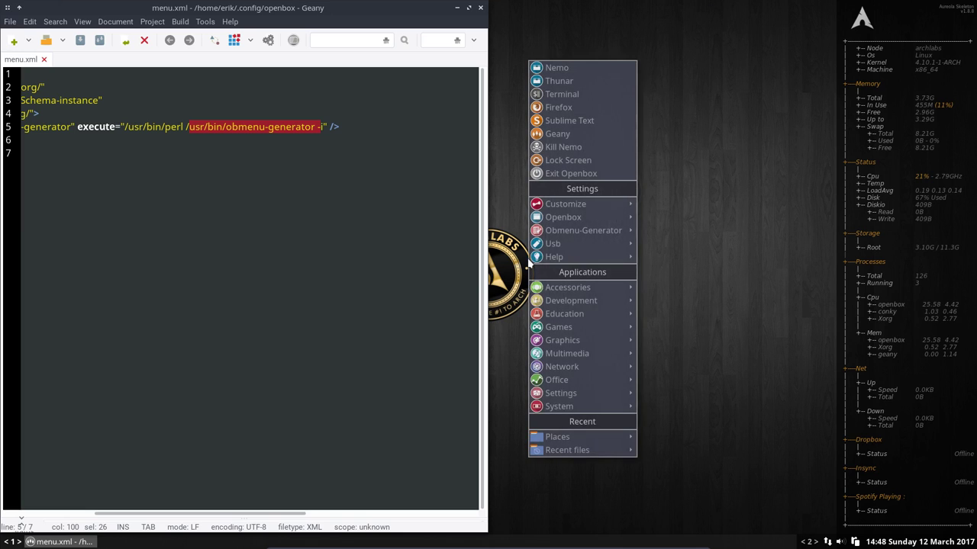
pyautogui.moveTo(631, 231)
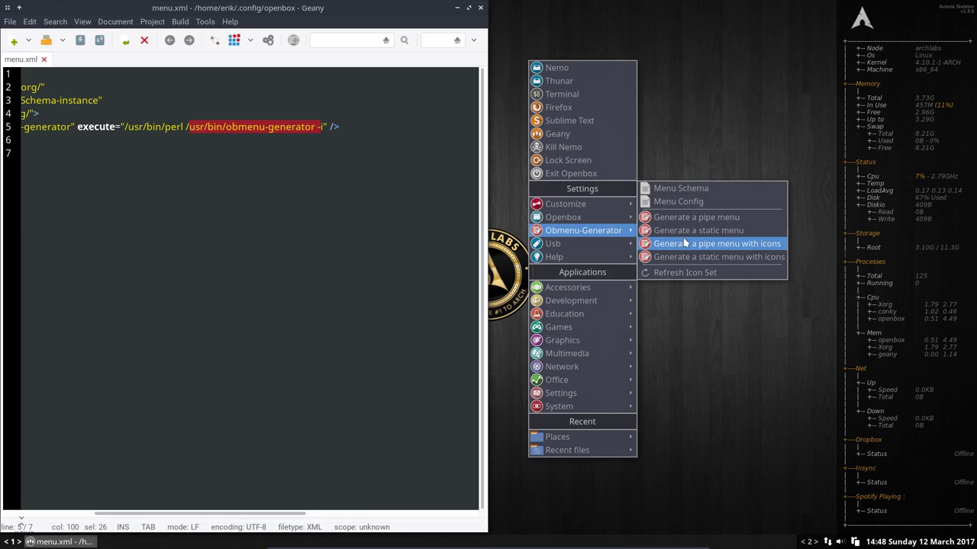
pyautogui.click(727, 239)
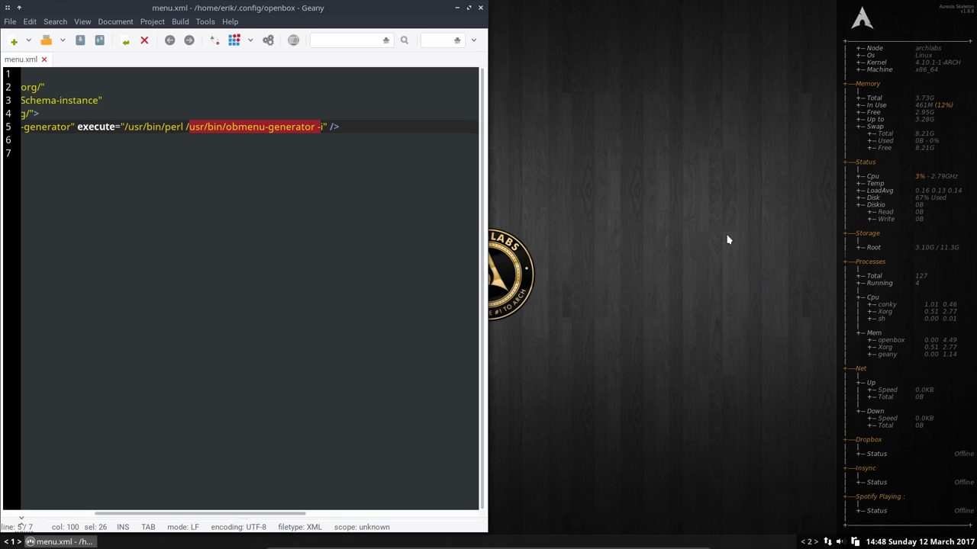
# - Highlight the end of the root-menu line in menu.xml and check how the desktop menu looks
pyautogui.click(288, 212)
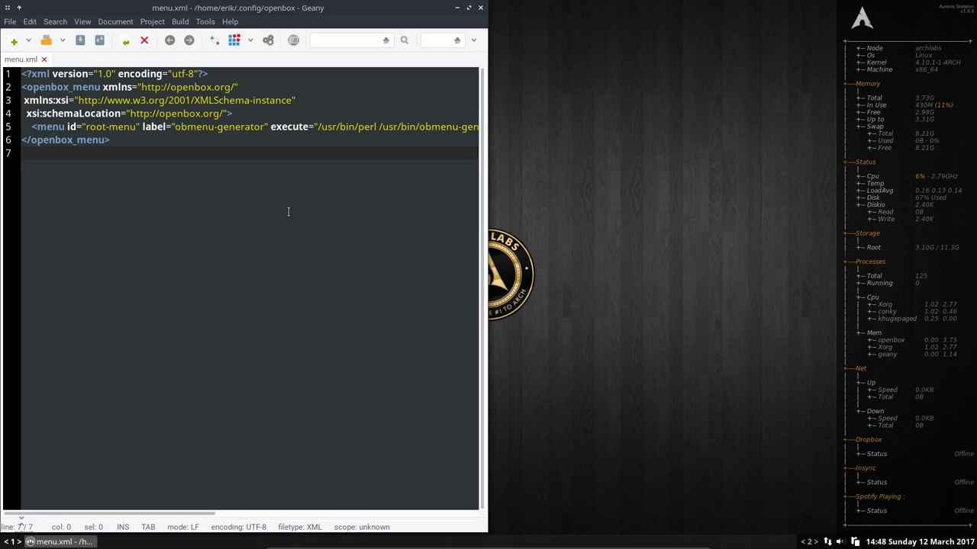
pyautogui.moveTo(398, 127); pyautogui.dragTo(477, 127)
pyautogui.rightClick(594, 222)
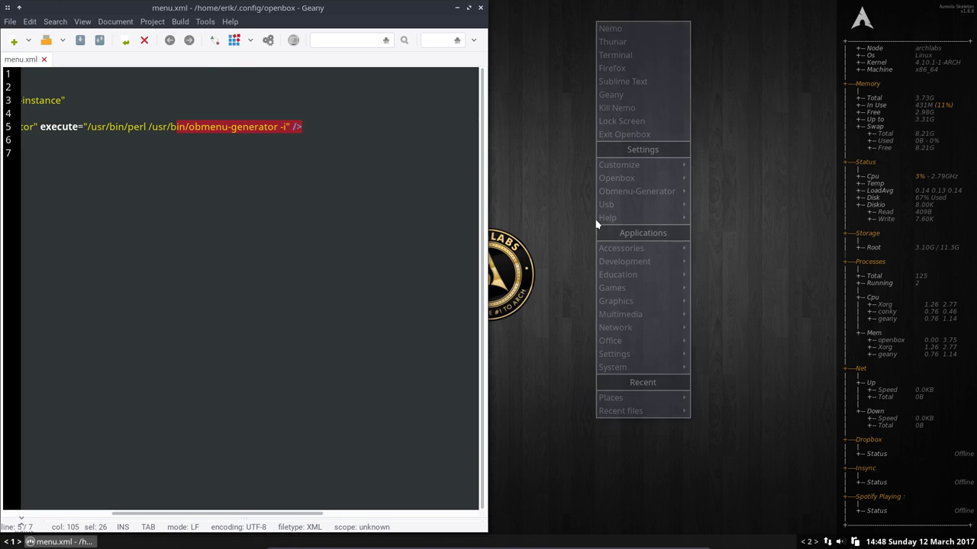
pyautogui.click(557, 212)
pyautogui.rightClick(583, 206)
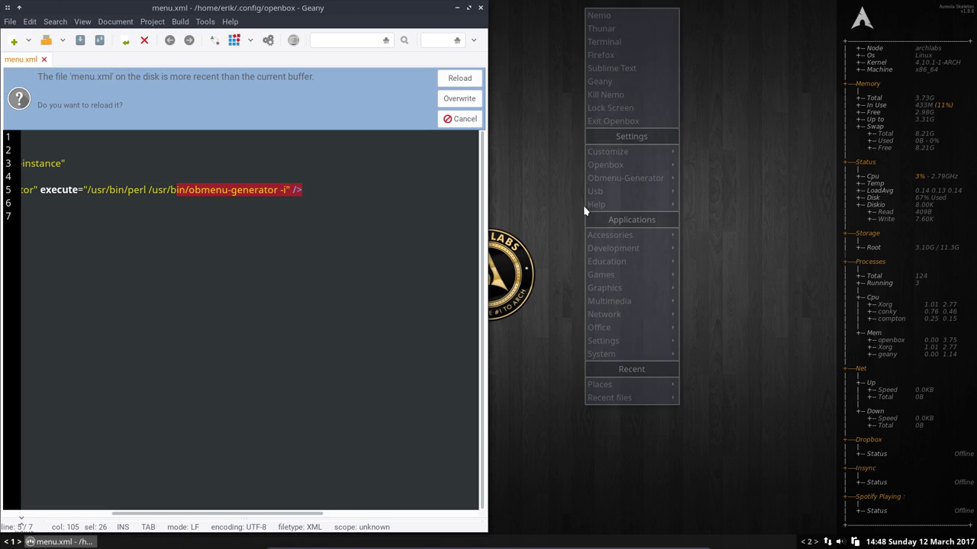
# - Reload menu.xml from disk in Geany and look through its item entries down to the end of the file
pyautogui.click(454, 78)
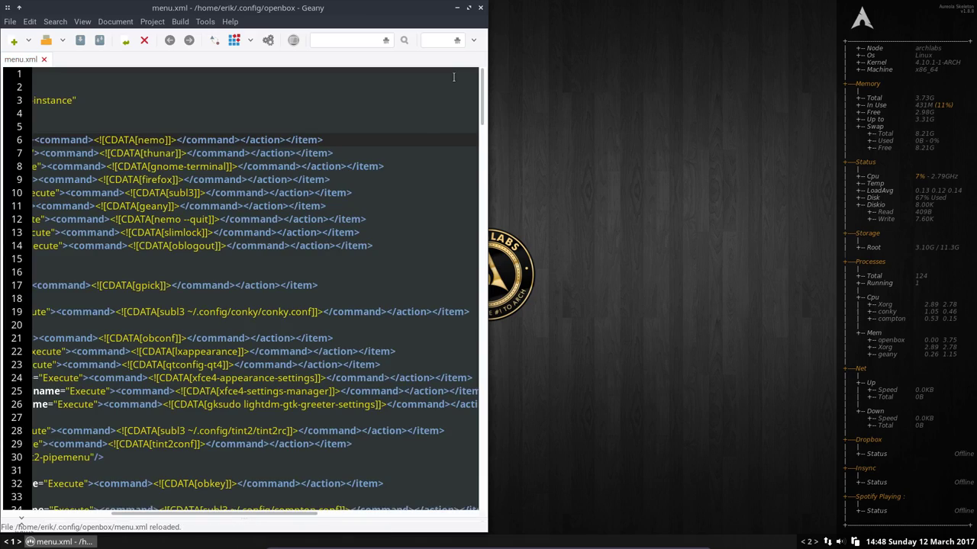
pyautogui.moveTo(130, 513); pyautogui.dragTo(17, 510)
pyautogui.scroll(-20, 153, 305)
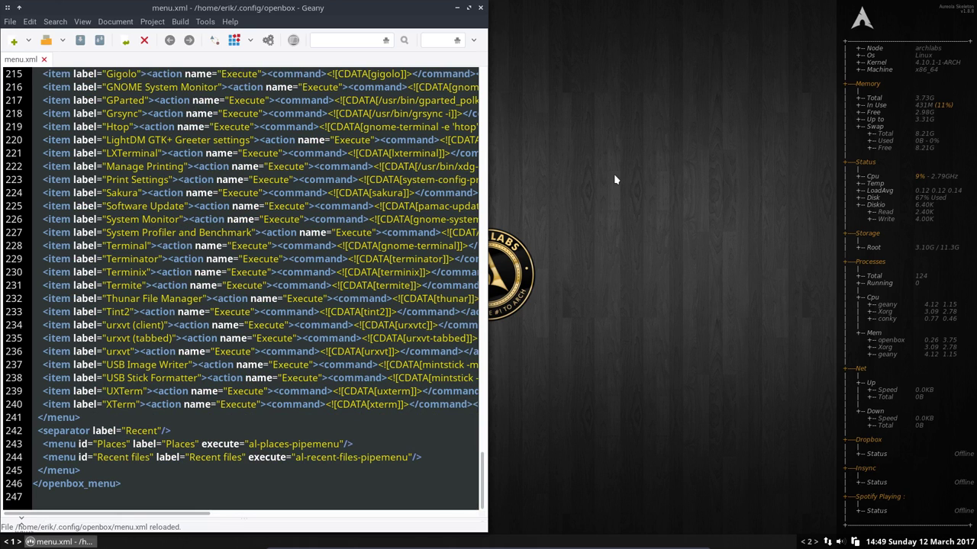
# - Check the desktop menu and generate a pipe menu without icons from its Obmenu-Generator entries
pyautogui.rightClick(615, 175)
pyautogui.click(586, 154)
pyautogui.rightClick(617, 154)
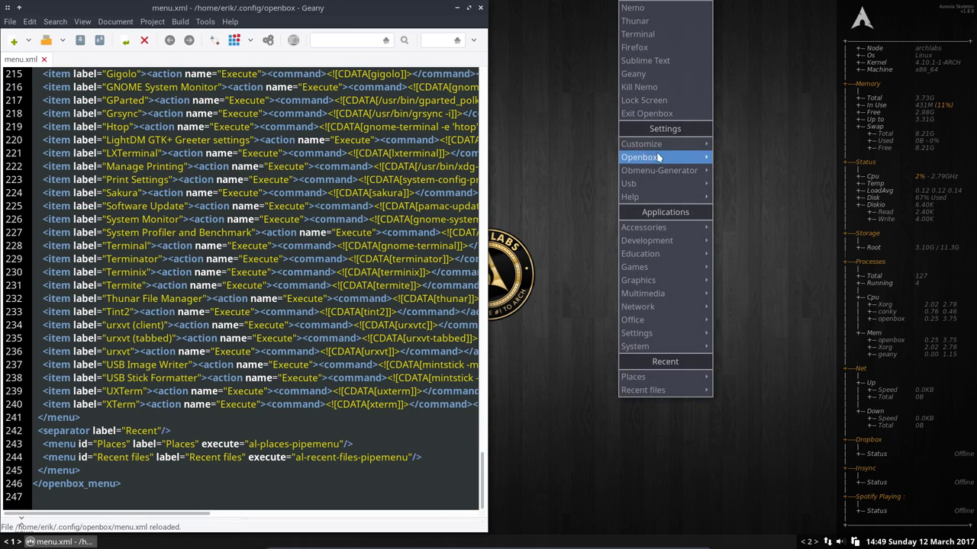
pyautogui.moveTo(671, 145)
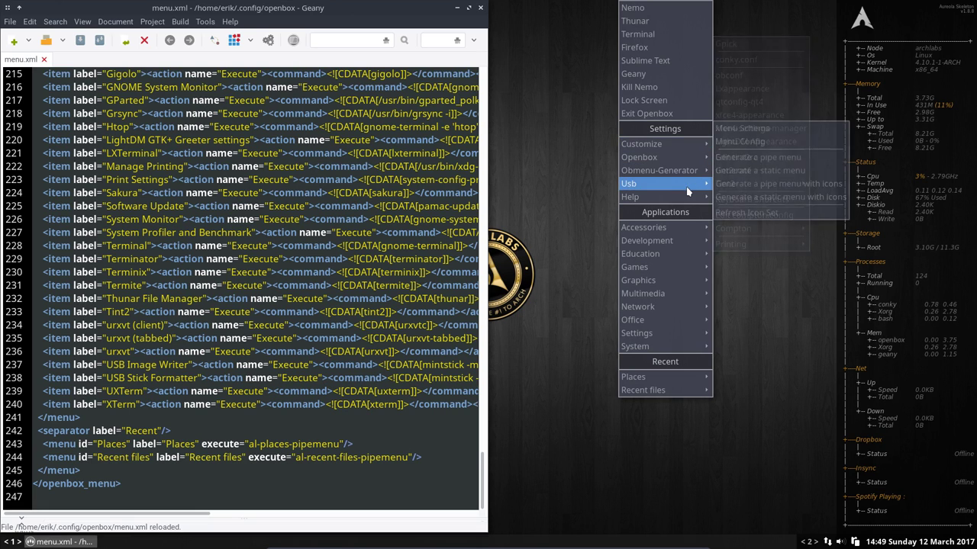
pyautogui.moveTo(697, 176)
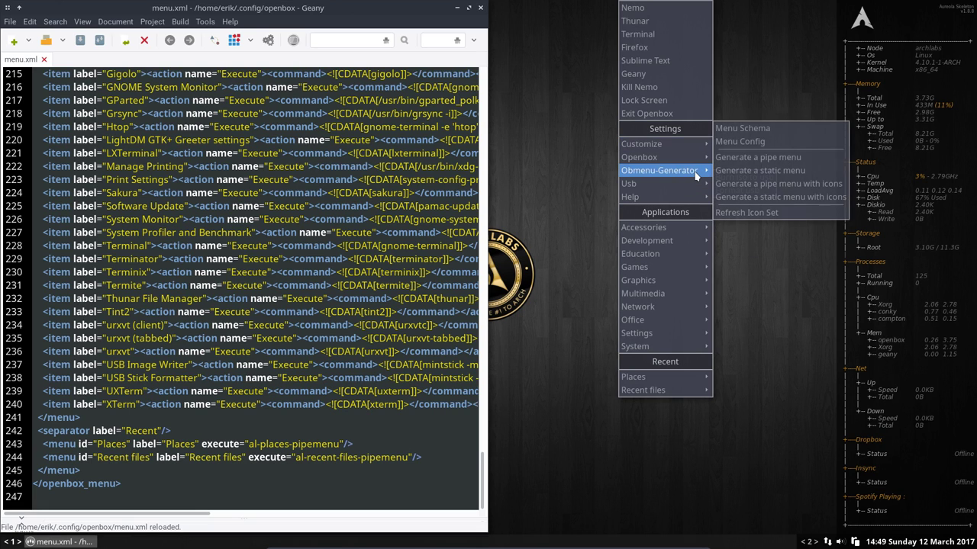
pyautogui.click(788, 156)
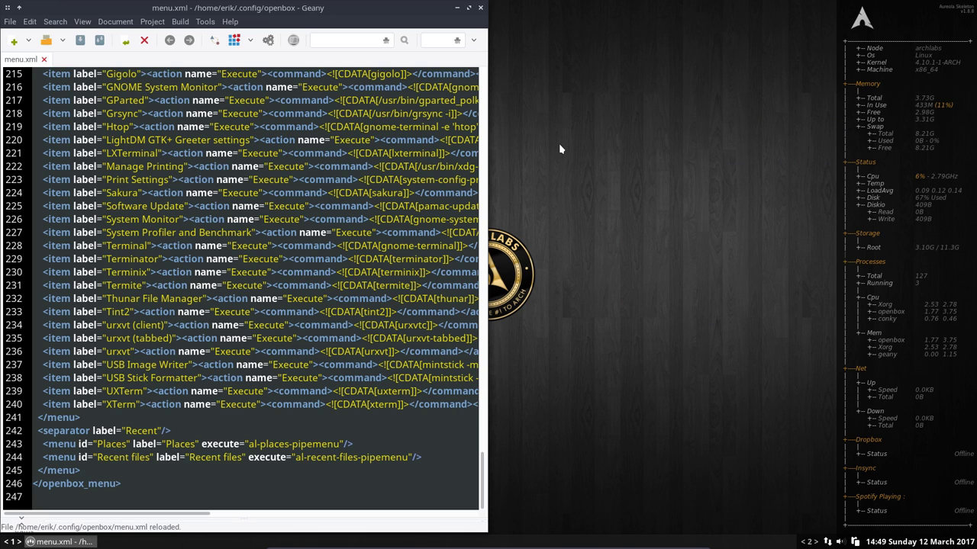
# - Reload menu.xml from disk and highlight part of the /usr/bin/obmenu-generator command on the root-menu line
pyautogui.click(353, 140)
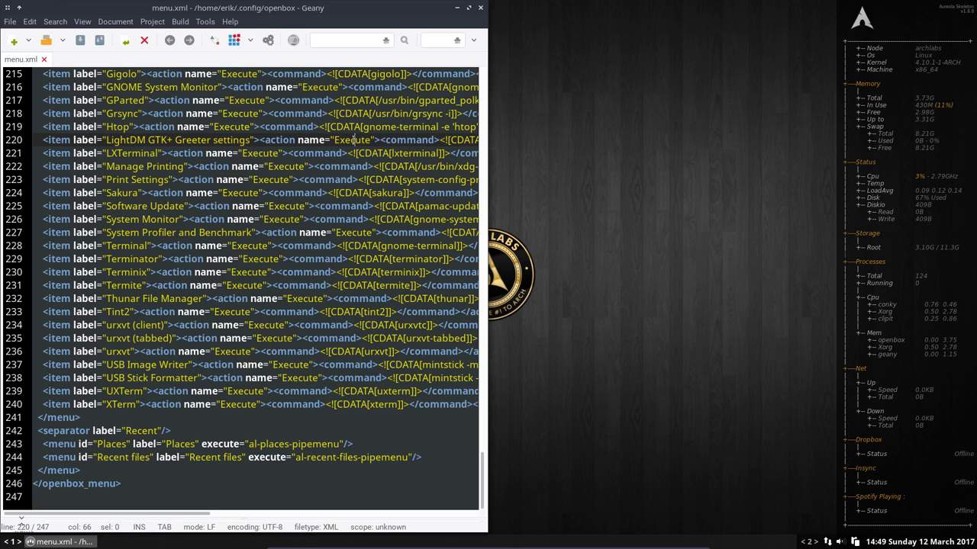
pyautogui.click(327, 298)
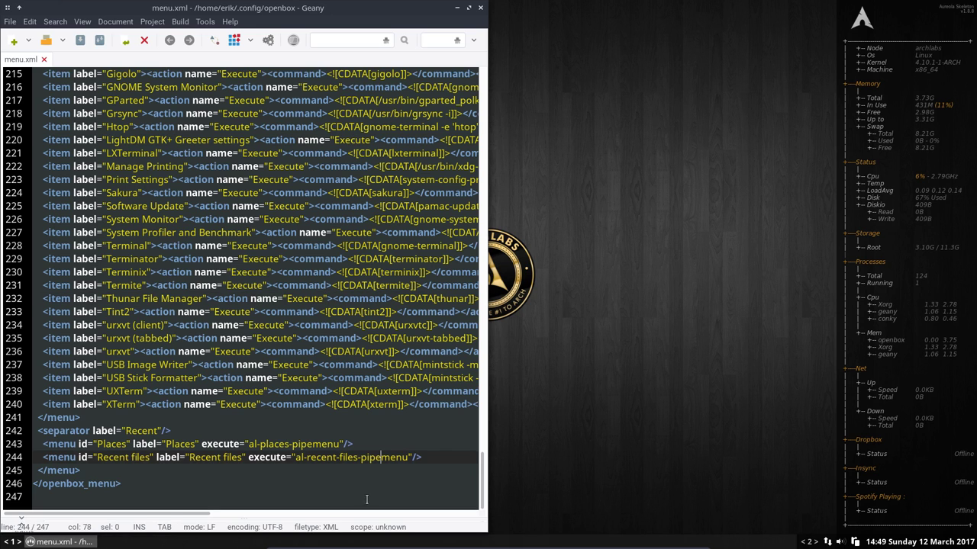
pyautogui.click(229, 496)
pyautogui.click(574, 131)
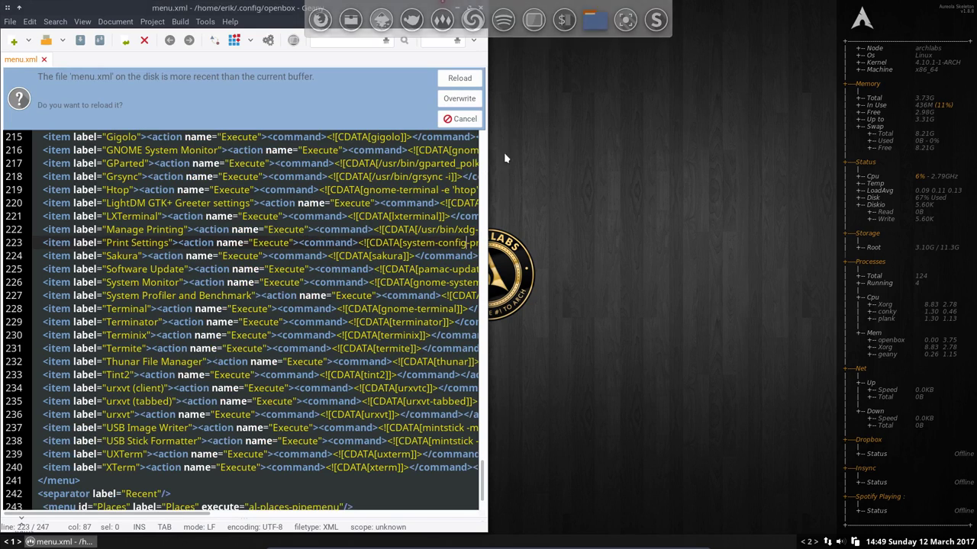
pyautogui.click(473, 73)
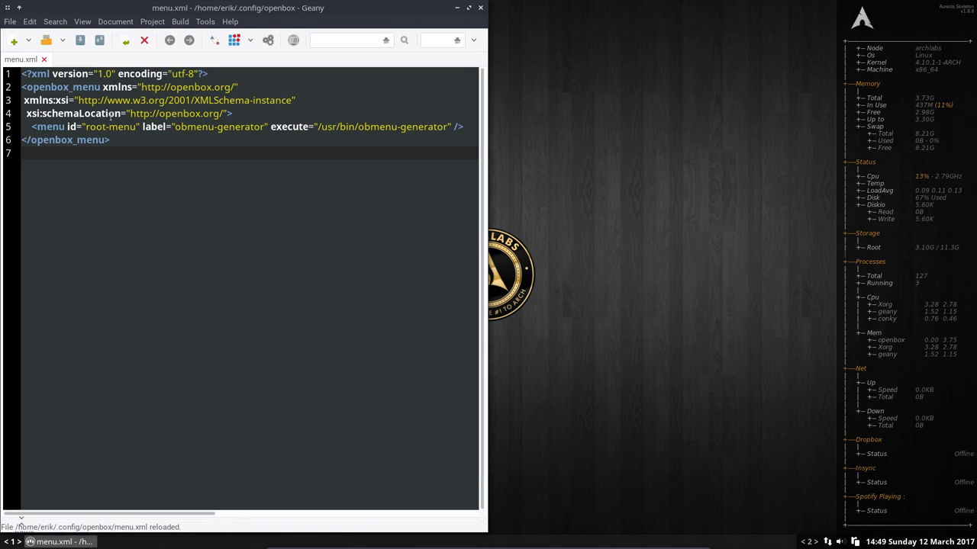
pyautogui.moveTo(345, 127); pyautogui.dragTo(423, 127)
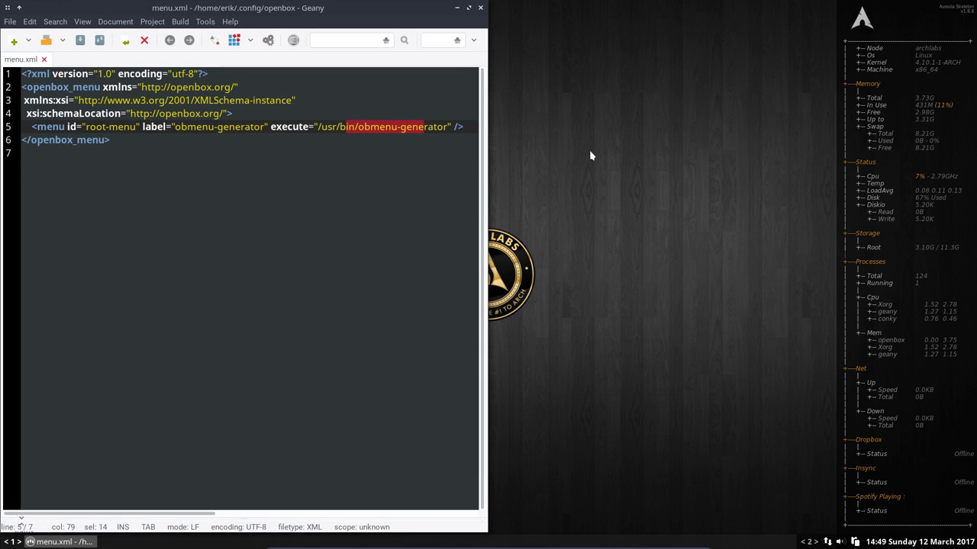
# - Examine the desktop menu and its submenus from Customize and Accessories through Multimedia, Office and System
pyautogui.rightClick(590, 156)
pyautogui.click(570, 158)
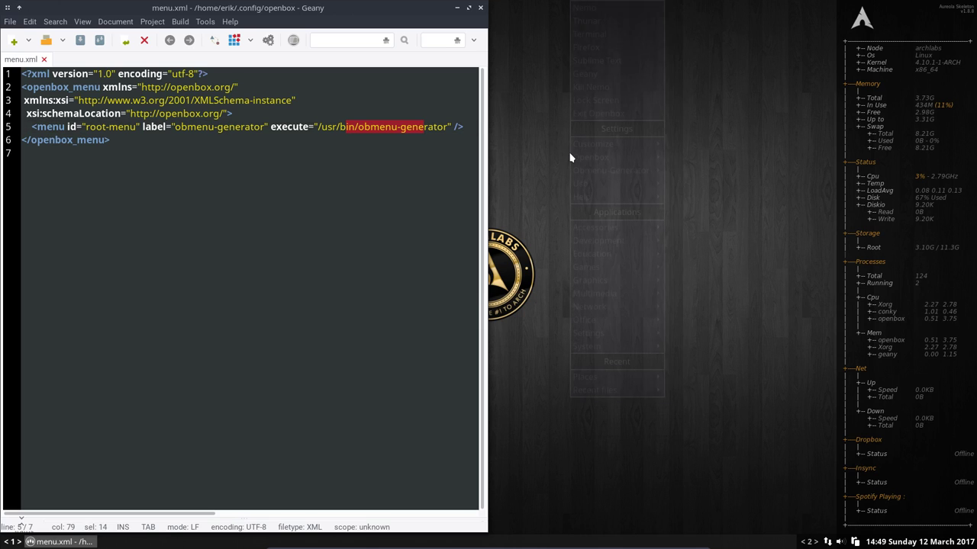
pyautogui.click(724, 135)
pyautogui.rightClick(724, 135)
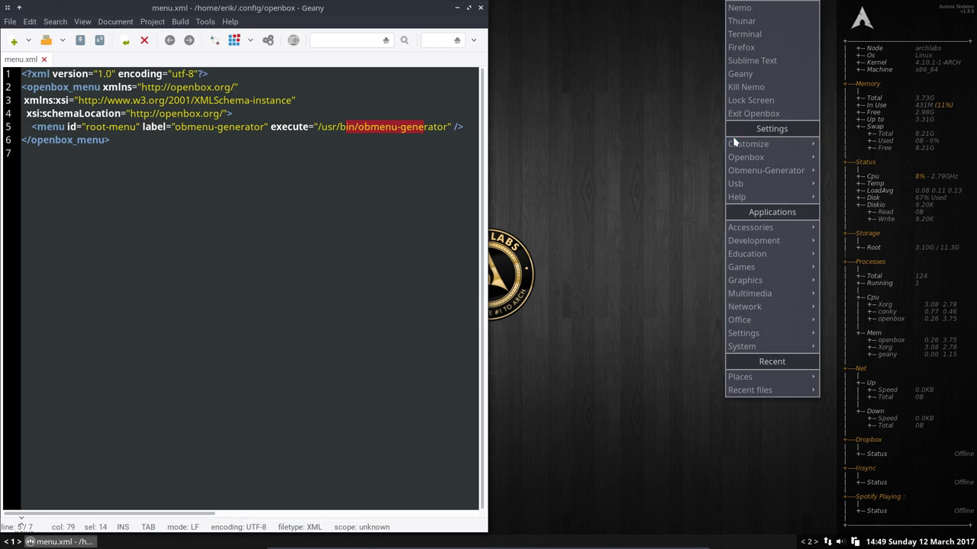
pyautogui.moveTo(747, 144)
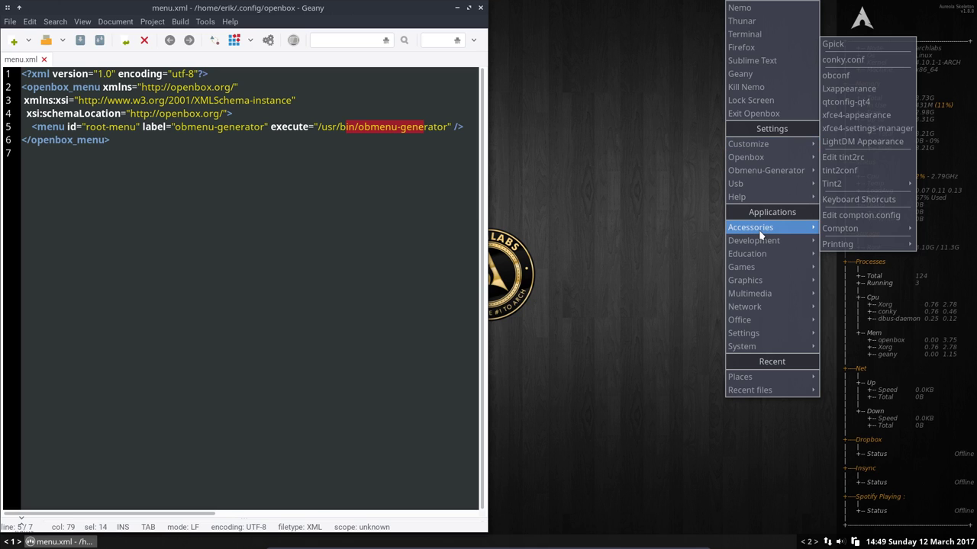
pyautogui.moveTo(763, 233)
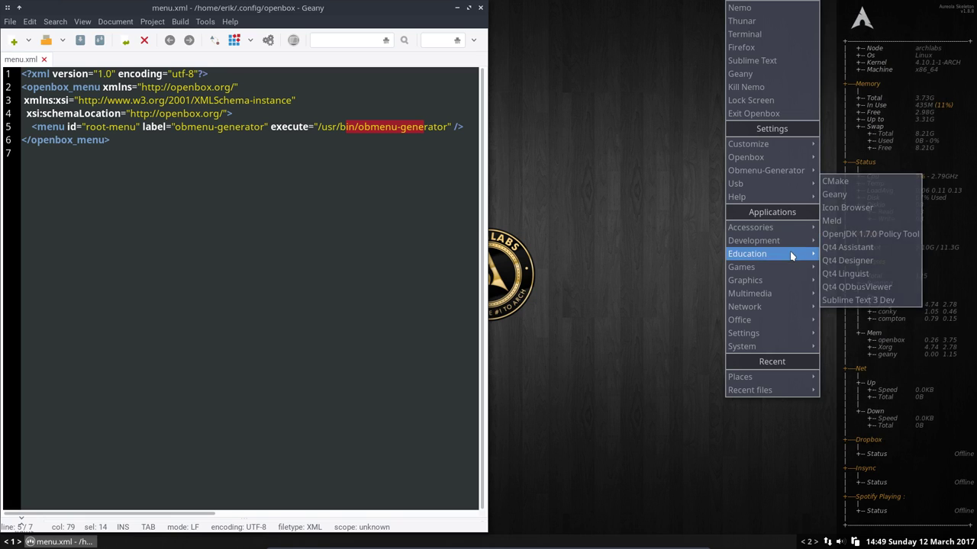
pyautogui.moveTo(797, 282)
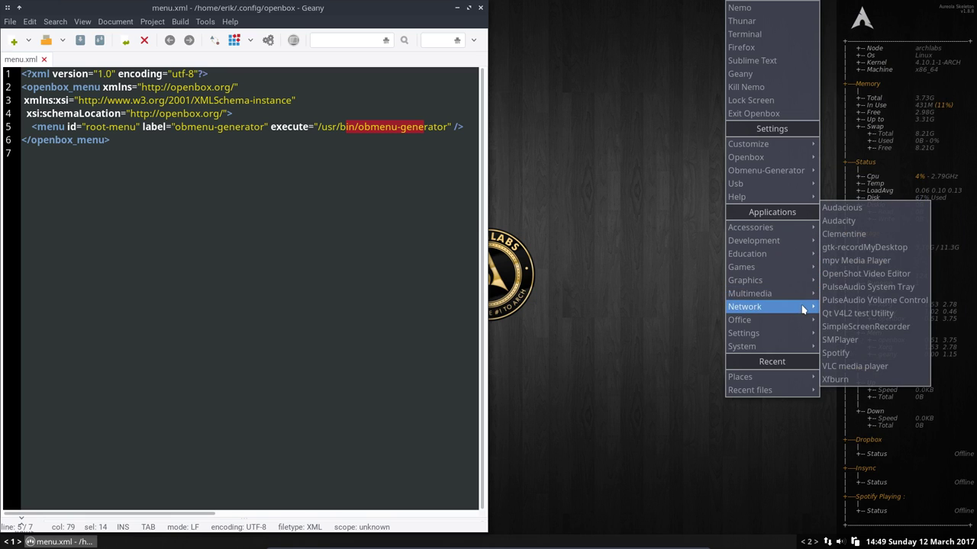
pyautogui.moveTo(803, 309)
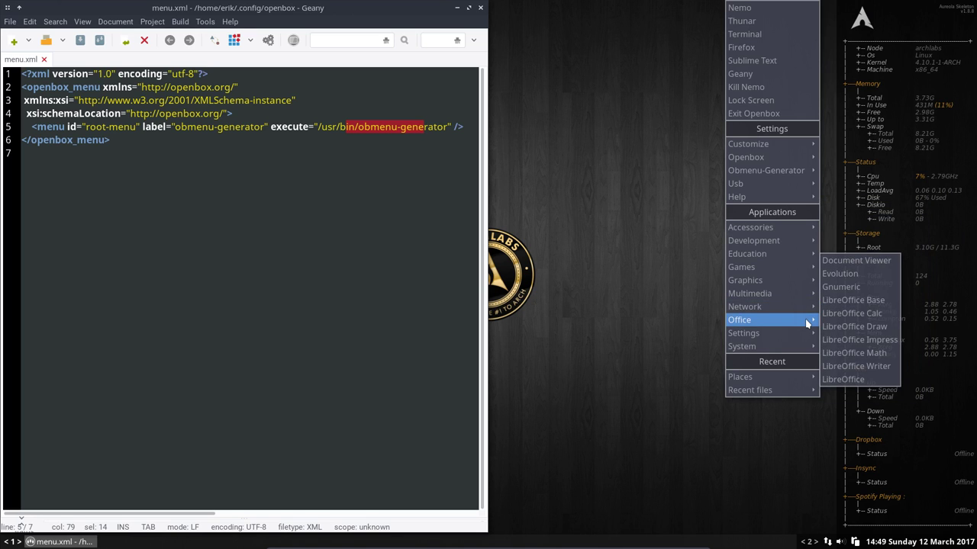
pyautogui.moveTo(807, 333)
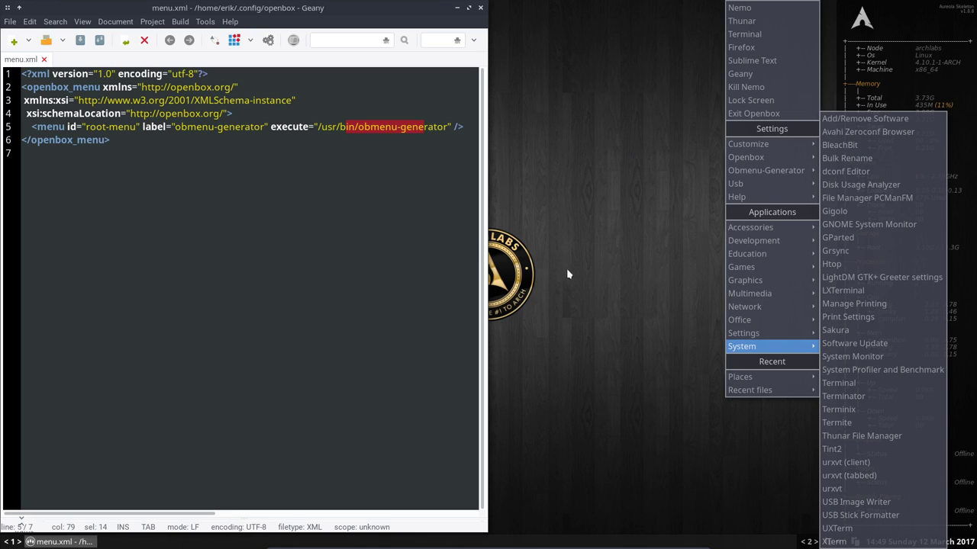
pyautogui.click(537, 145)
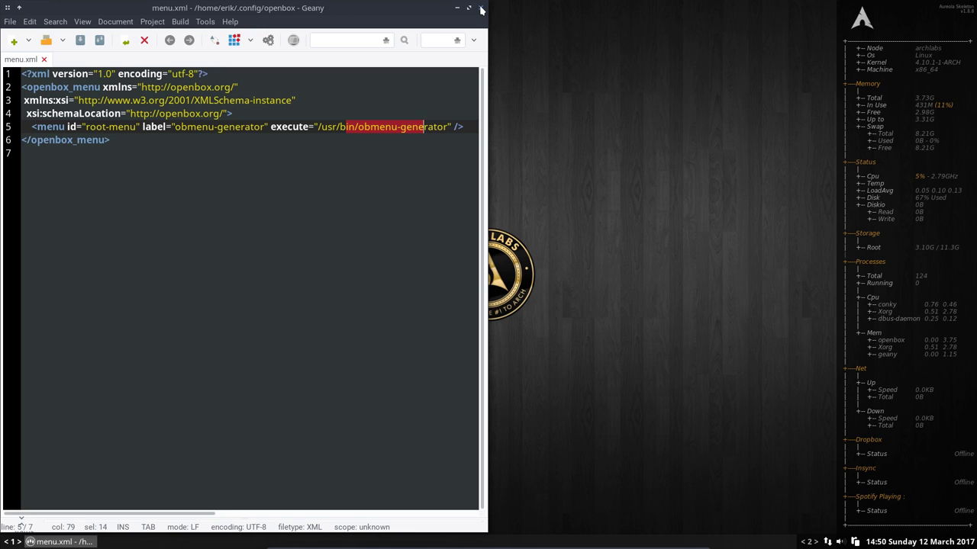
# - Close Geany, open the .config/openbox folder in the file manager and select menu.xml
pyautogui.click(480, 9)
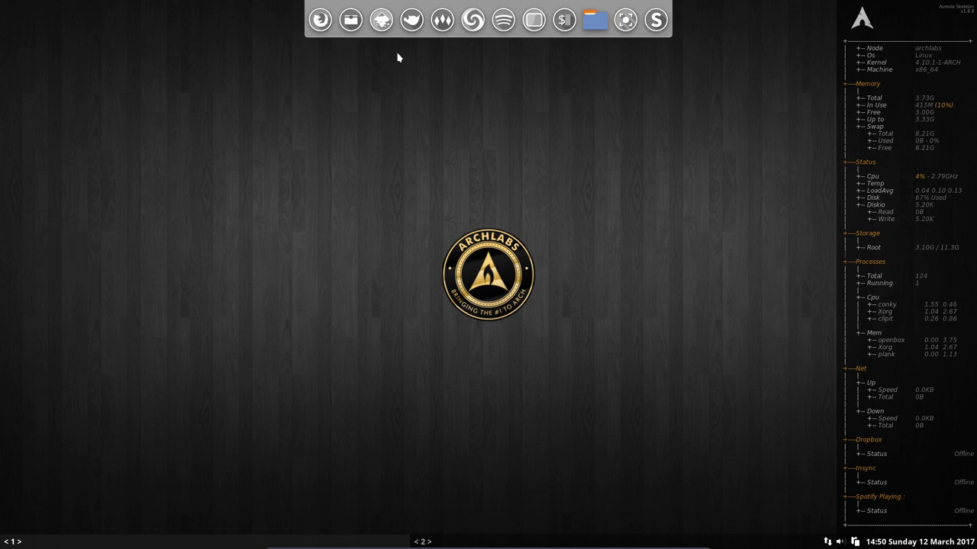
pyautogui.click(350, 20)
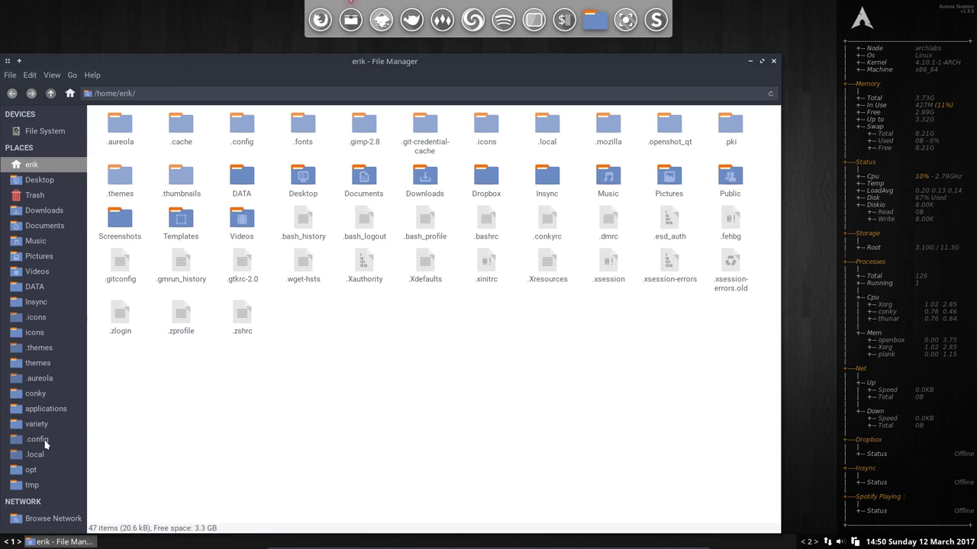
pyautogui.click(38, 440)
pyautogui.click(309, 221)
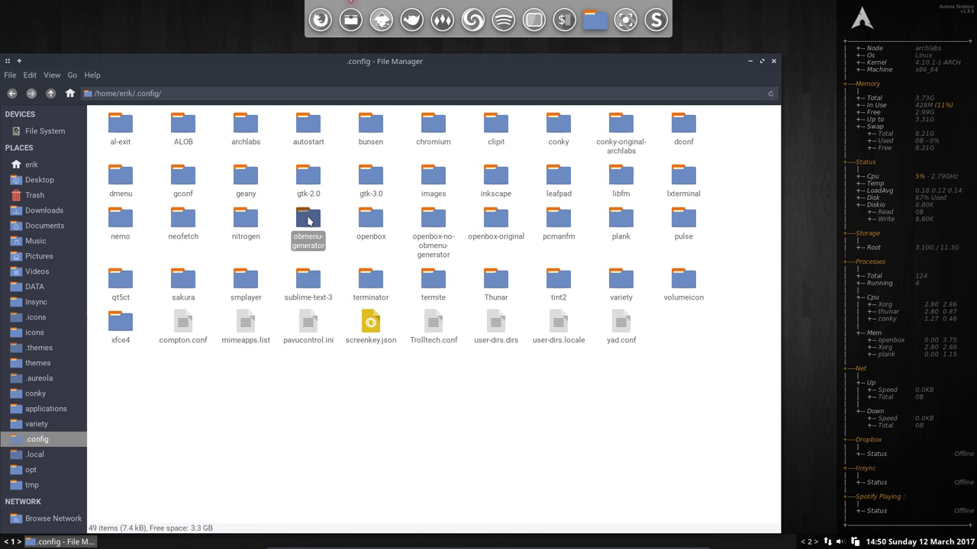
pyautogui.click(370, 218)
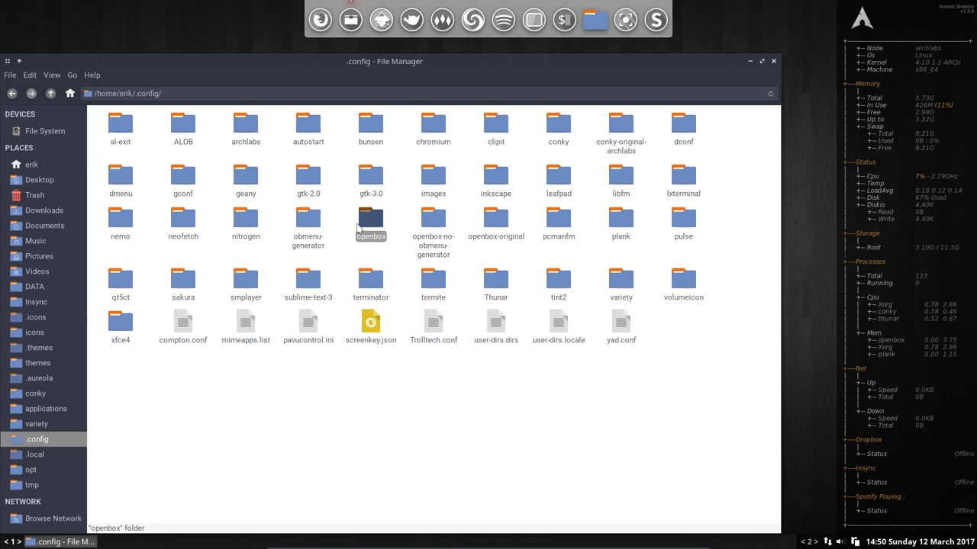
pyautogui.doubleClick(372, 222)
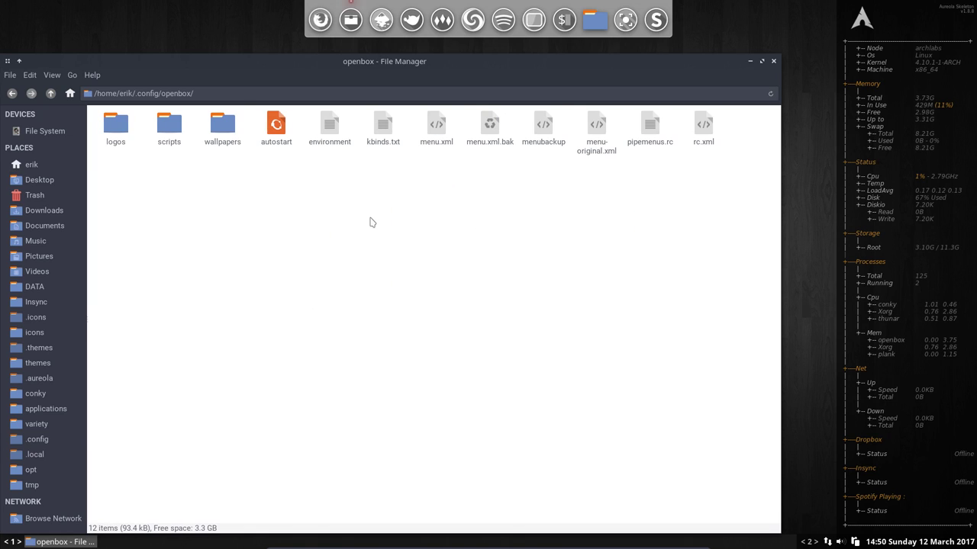
pyautogui.click(435, 126)
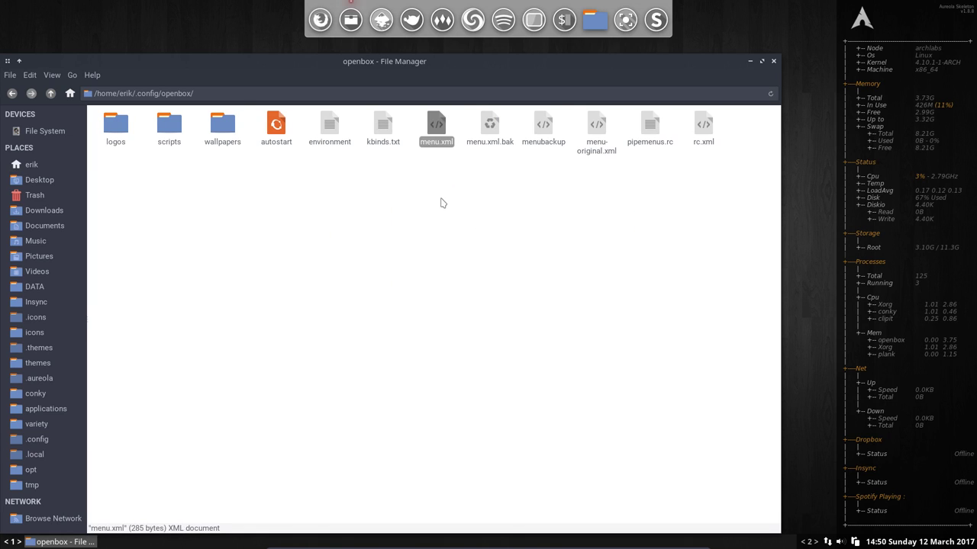
# - Locate the openbox-no-obmenu-generator backup folder in .config, and return to menu.xml in the openbox folder
pyautogui.click(51, 94)
pyautogui.press('Right')
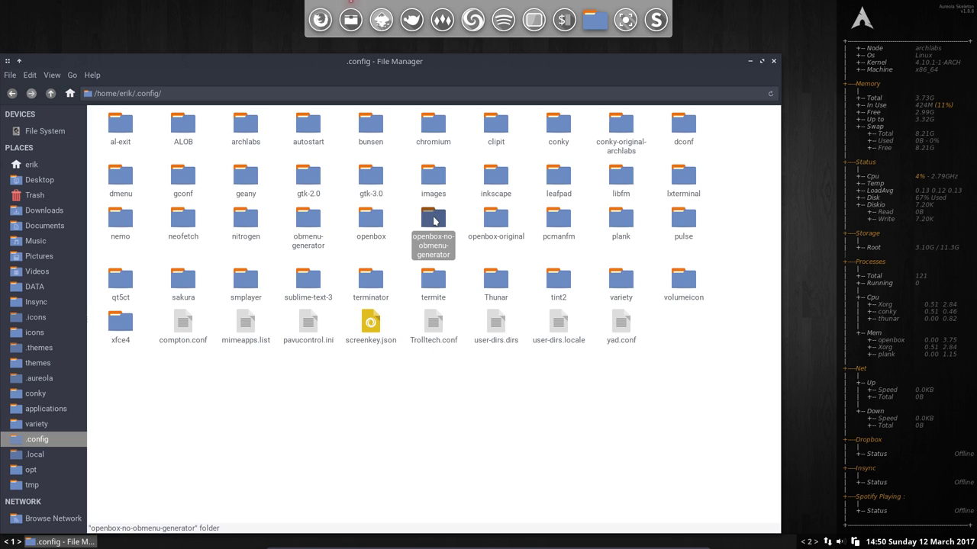
pyautogui.doubleClick(366, 218)
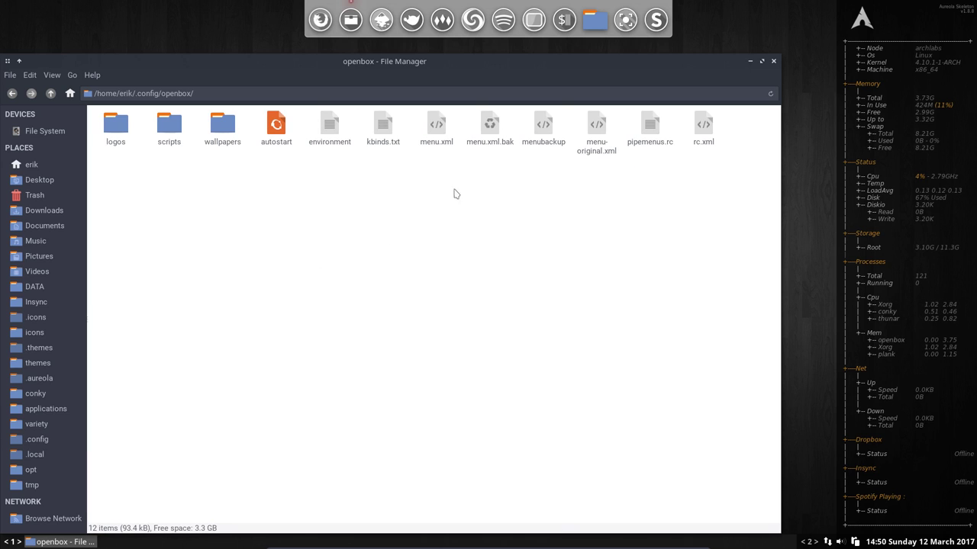
pyautogui.click(436, 126)
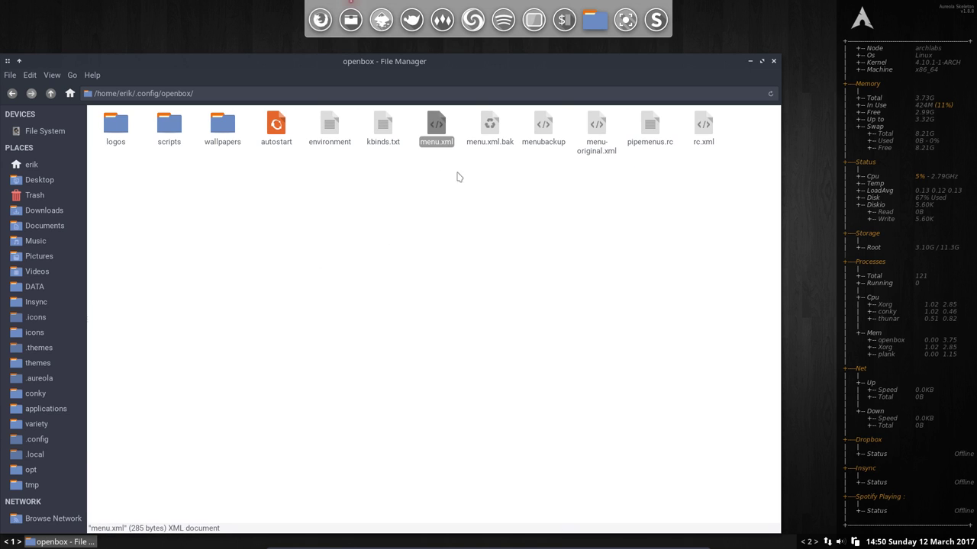
# - Try to open menu.xml.bak, cancel the choice of application and close the file manager
pyautogui.doubleClick(490, 143)
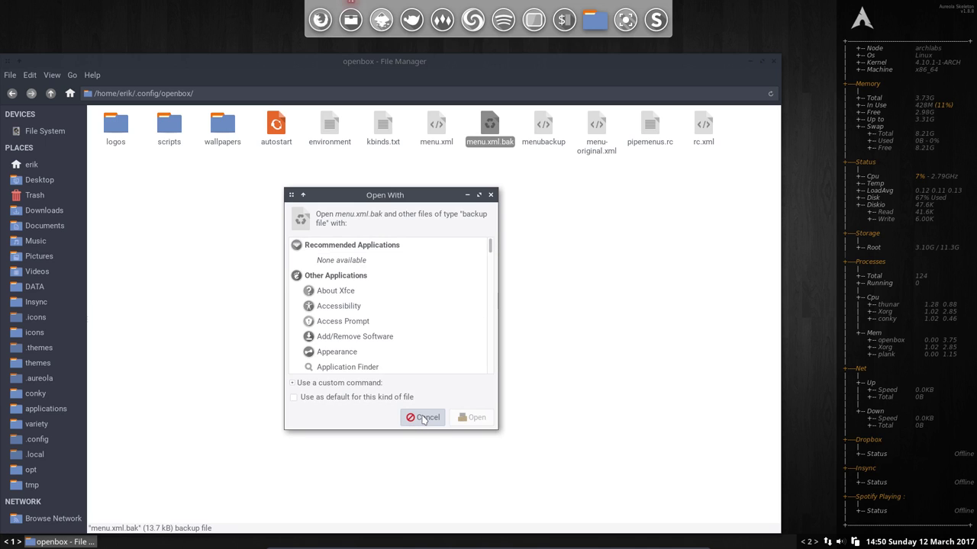
pyautogui.click(425, 417)
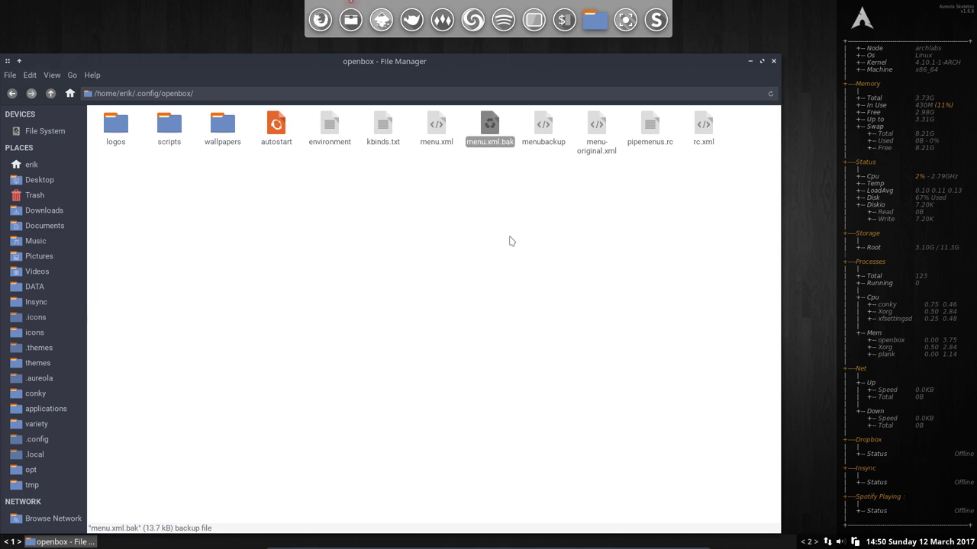
pyautogui.click(774, 62)
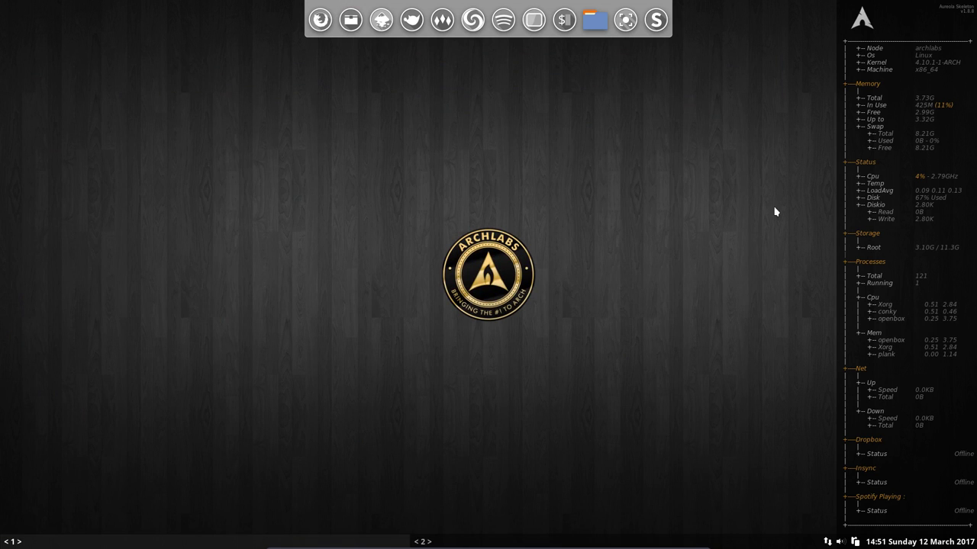